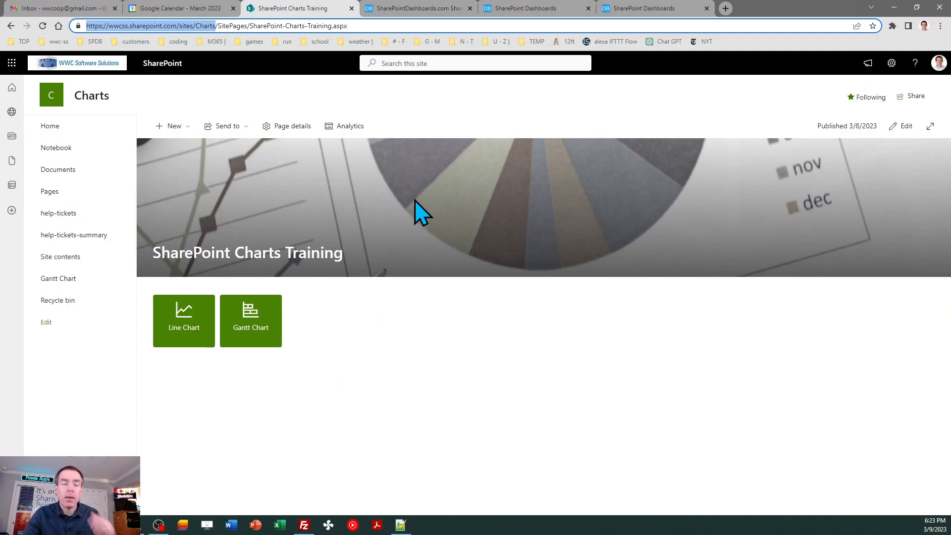
Review the Pie Charts and Donut Charts section of the training page and bring up the wise-industries-category-sales.xlsx workbook in Excel
{"action": "left_click", "coordinate": [416, 8]}
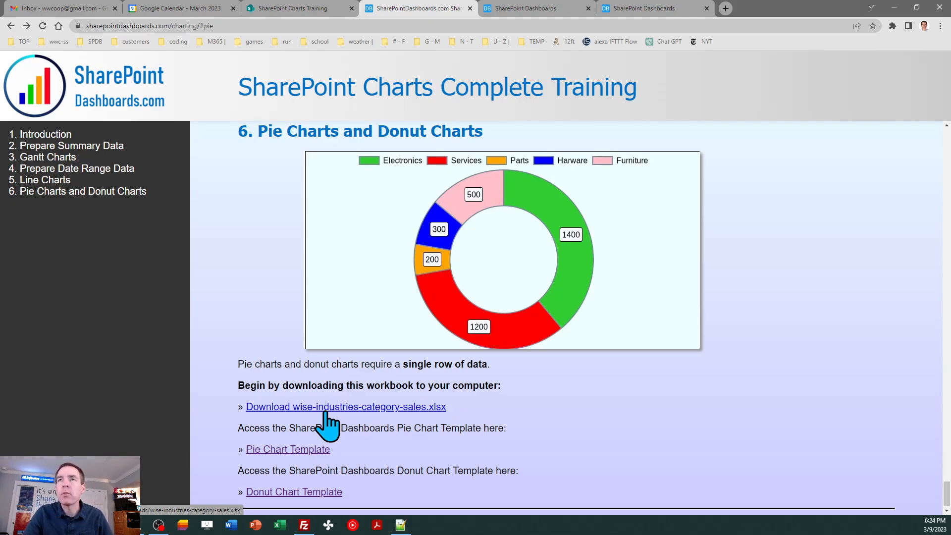
{"action": "left_click", "coordinate": [307, 8]}
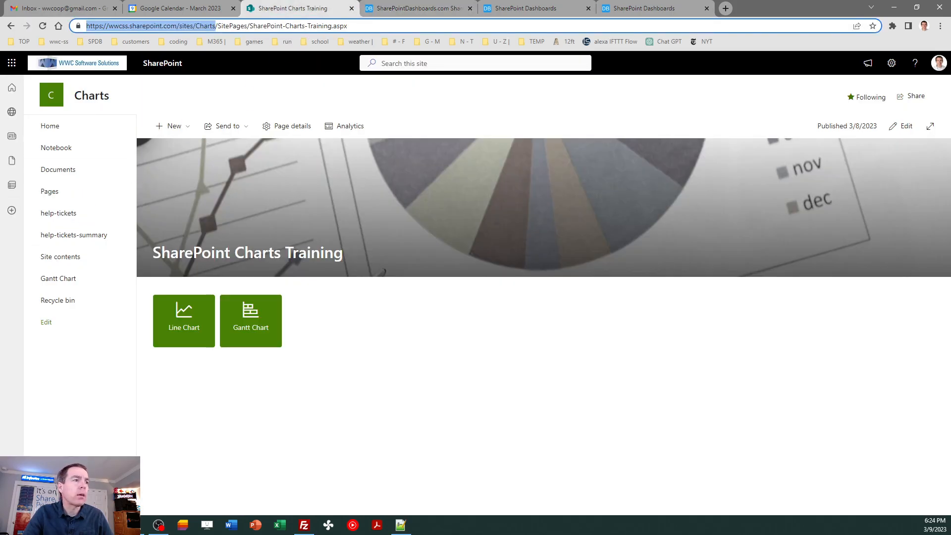
{"action": "key", "text": "alt+Tab"}
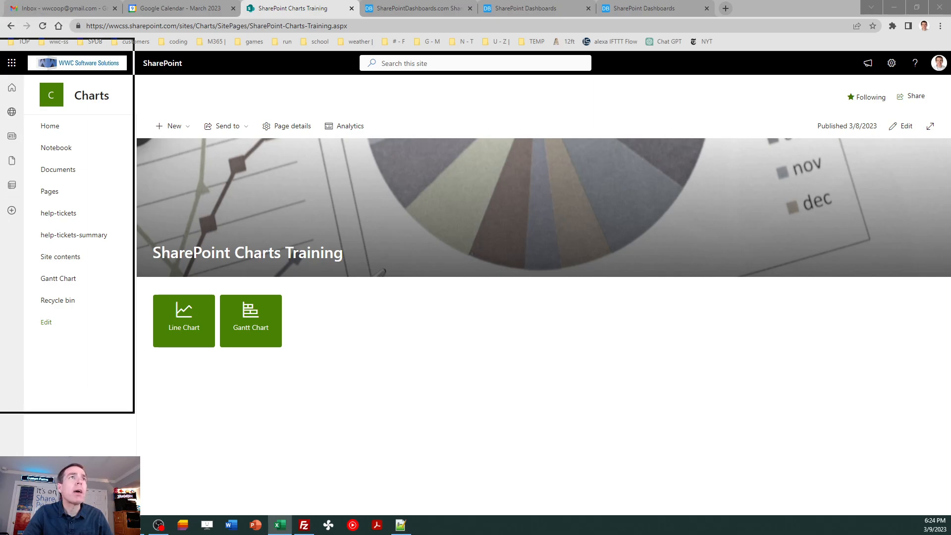
{"action": "left_click_drag", "start_coordinate": [0, 55], "coordinate": [407, 94]}
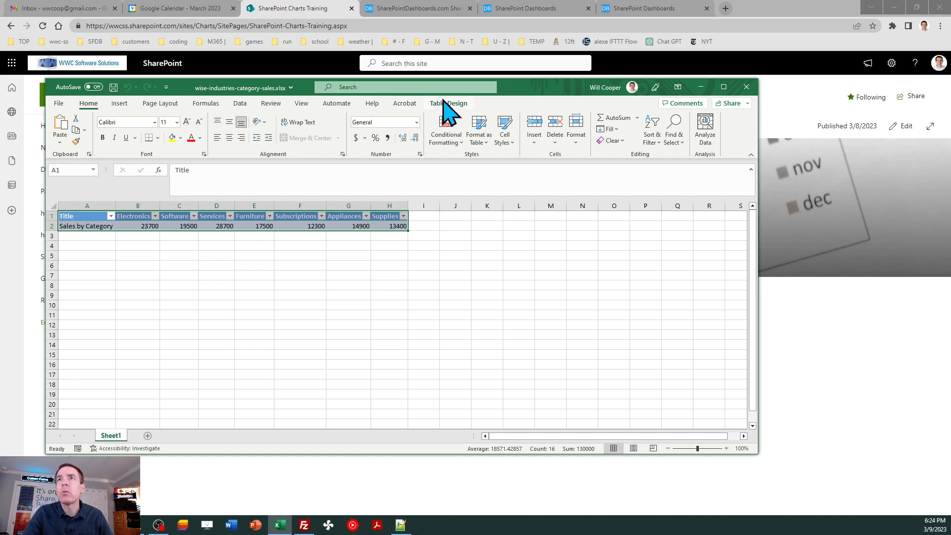
Start exporting the Sales by Category table to a SharePoint list
{"action": "left_click", "coordinate": [138, 254]}
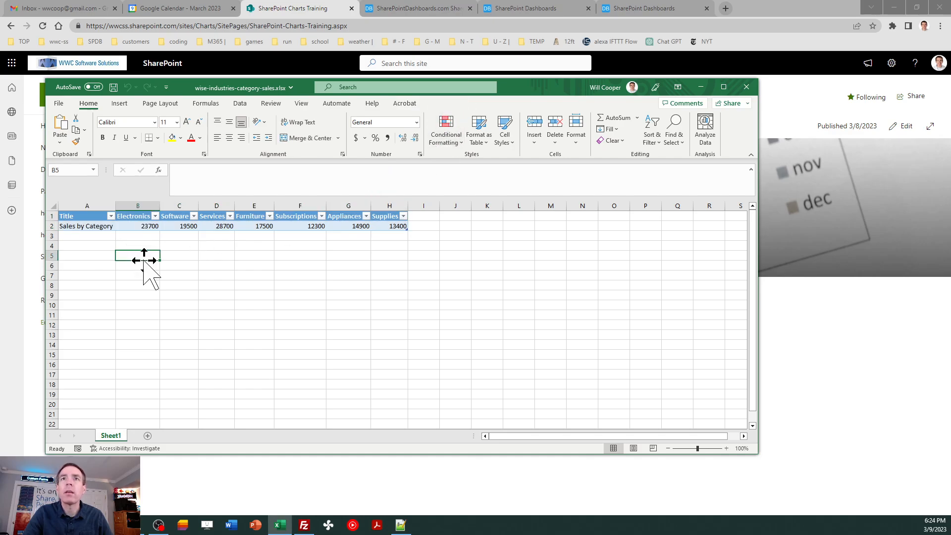
{"action": "left_click", "coordinate": [81, 226]}
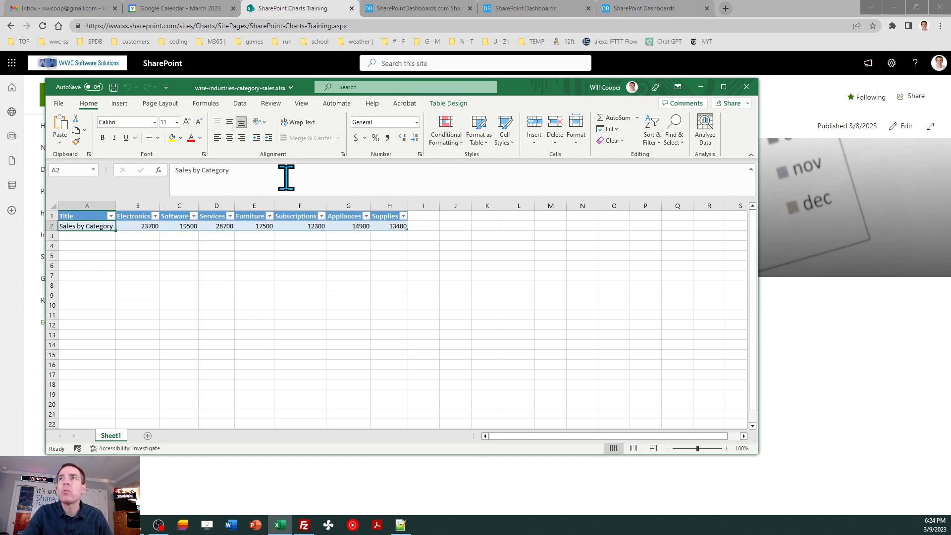
{"action": "left_click", "coordinate": [449, 104]}
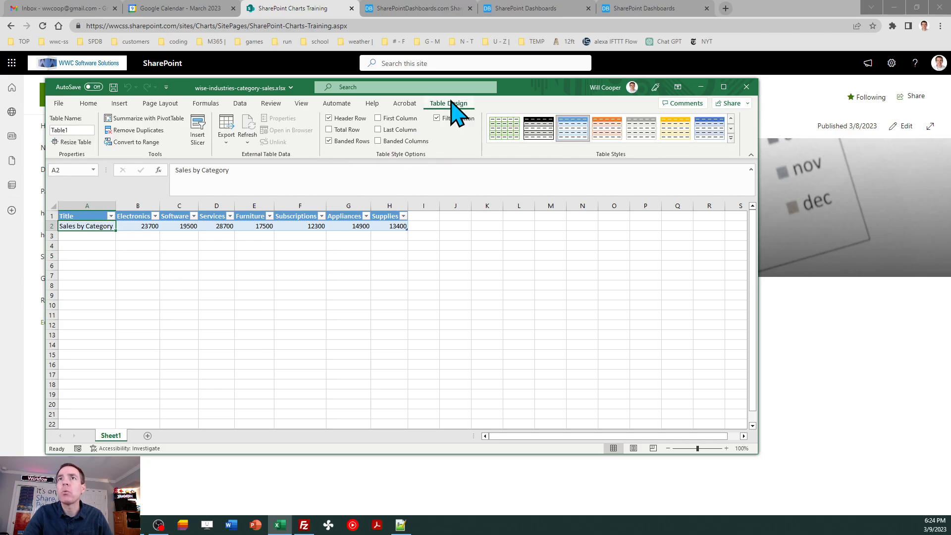
{"action": "left_click", "coordinate": [224, 145]}
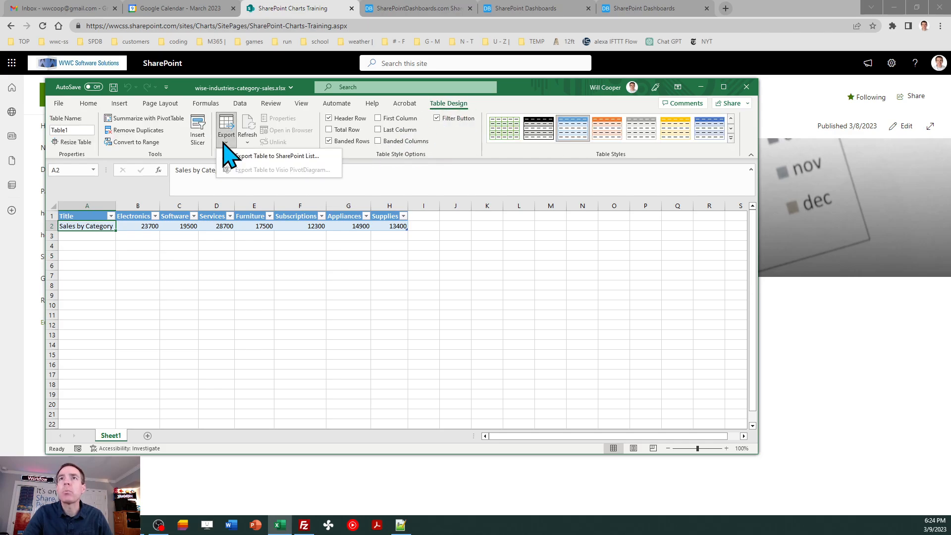
{"action": "left_click", "coordinate": [250, 157]}
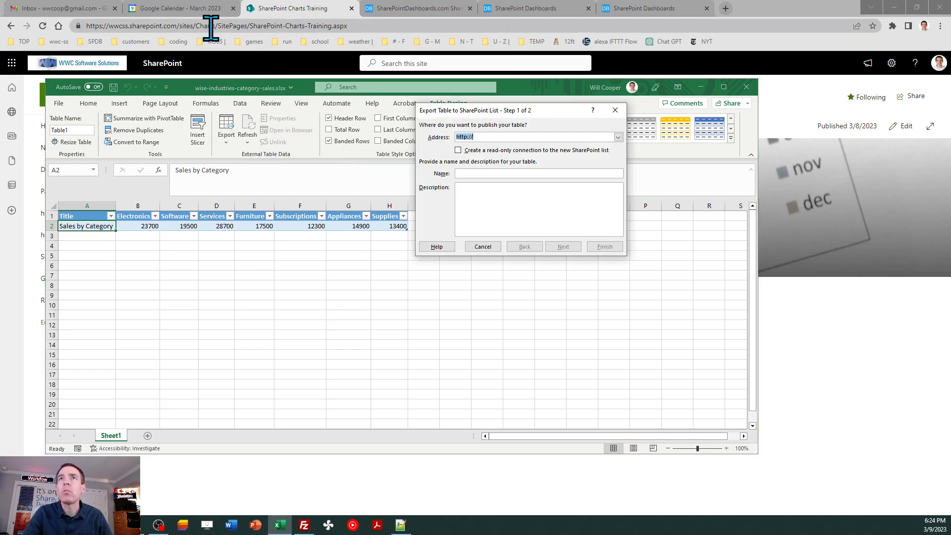
{"action": "left_click_drag", "start_coordinate": [218, 26], "coordinate": [81, 27]}
{"action": "key", "text": "ctrl+c"}
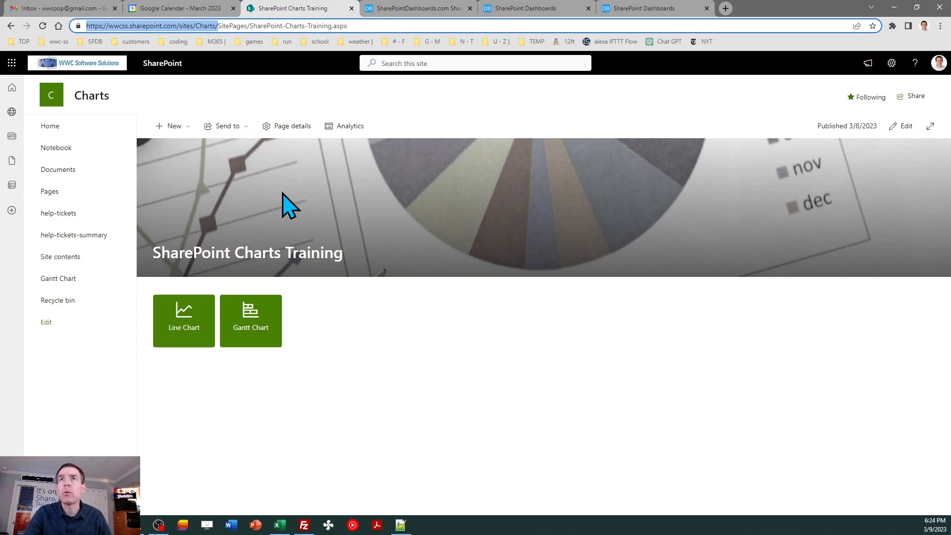
{"action": "left_click", "coordinate": [280, 524]}
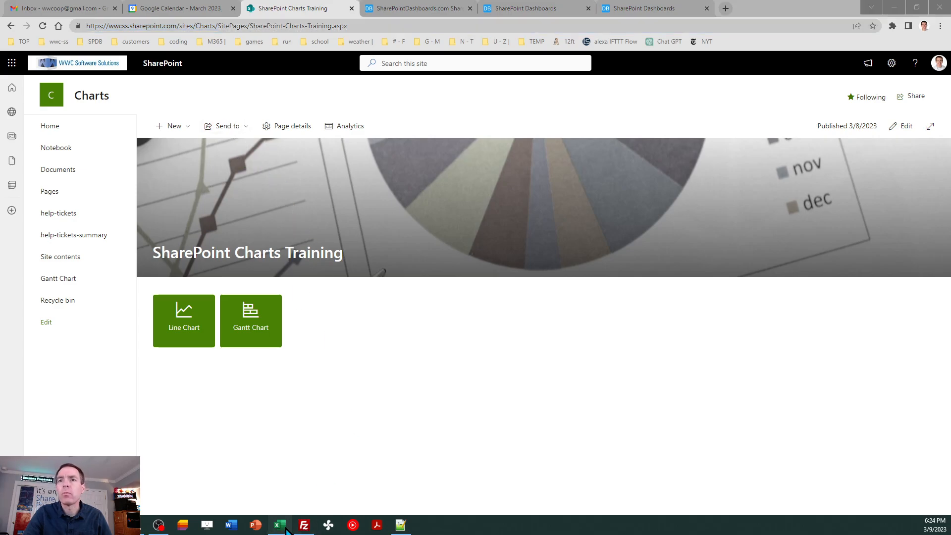
{"action": "key", "text": "ctrl+v"}
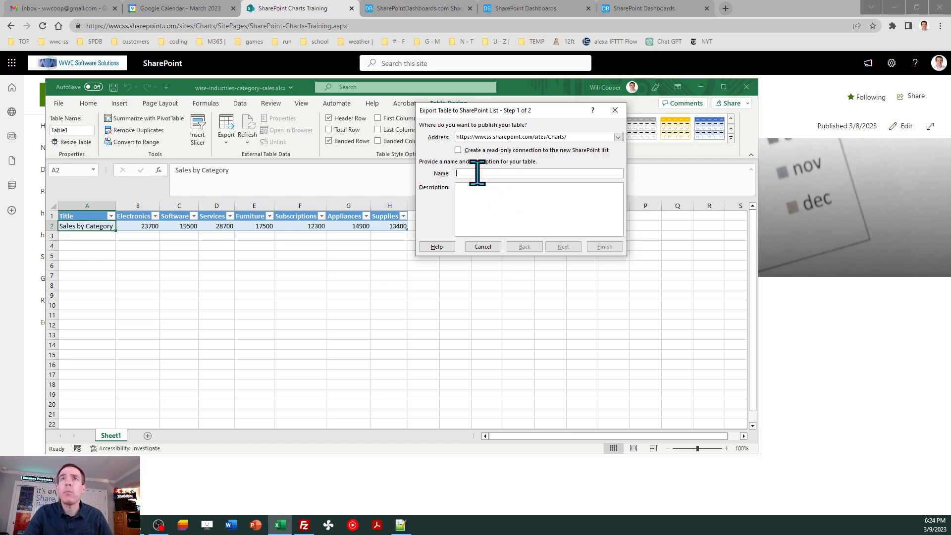
{"action": "type", "text": "Wise Industries Category Sales"}
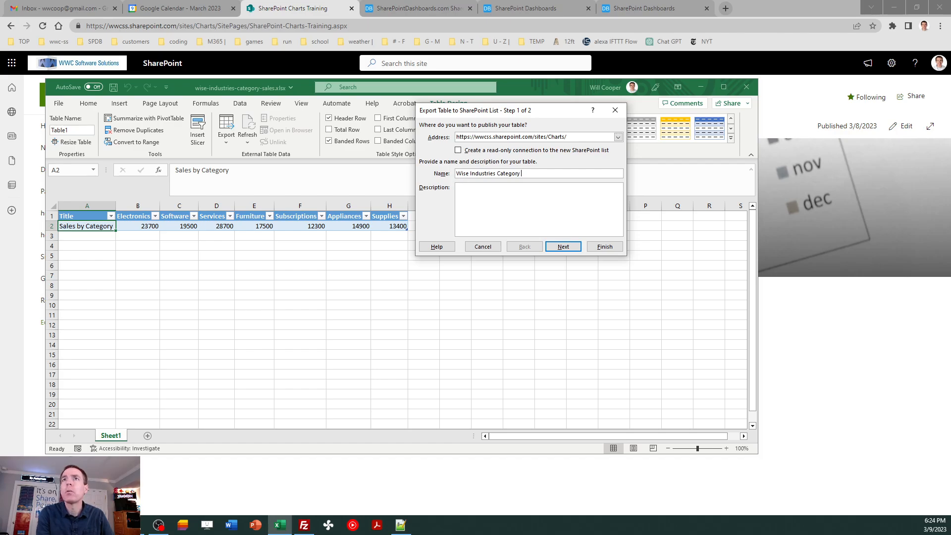
{"action": "left_click", "coordinate": [562, 246]}
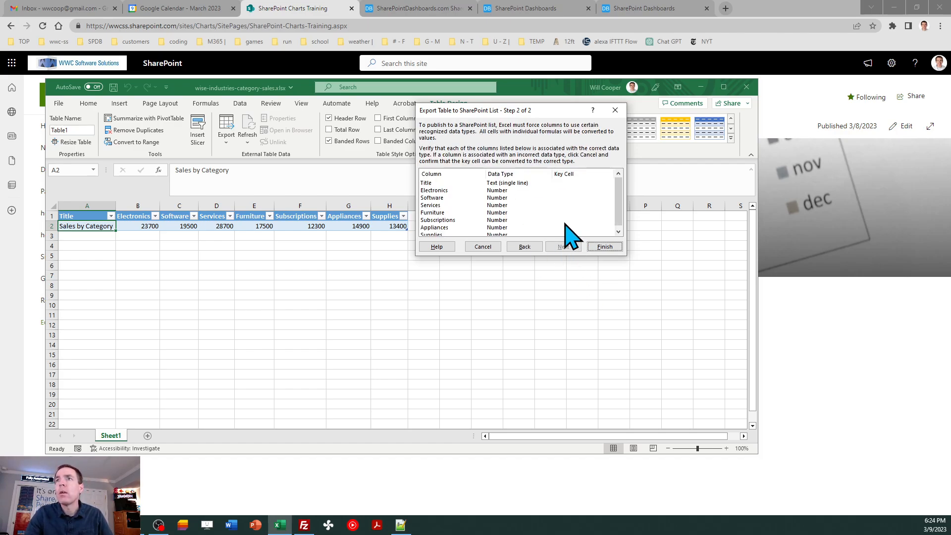
Check the column data types, publish the table to SharePoint and close the workbook
{"action": "mouse_move", "coordinate": [617, 193]}
{"action": "left_mouse_down"}
{"action": "mouse_move", "coordinate": [619, 202]}
{"action": "mouse_move", "coordinate": [617, 182]}
{"action": "left_mouse_up"}
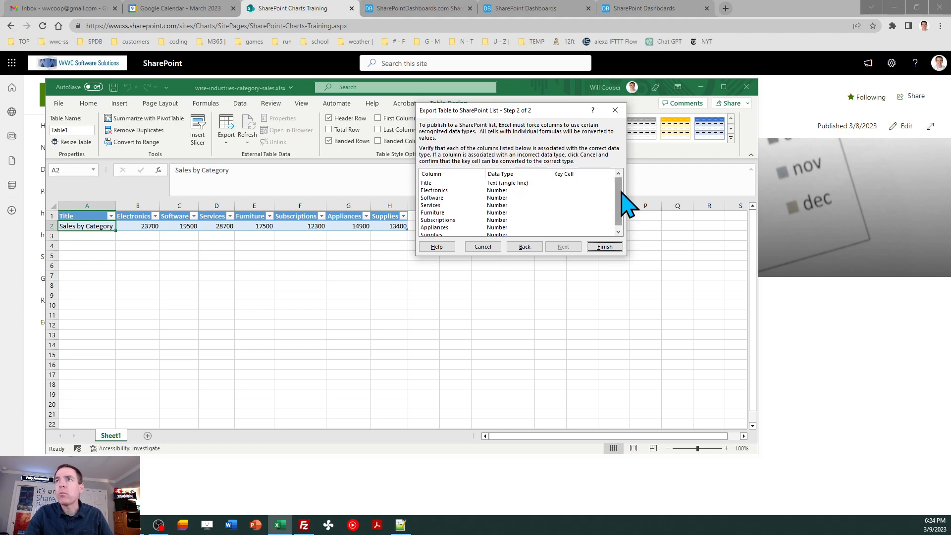
{"action": "scroll", "coordinate": [620, 191], "scroll_direction": "down", "scroll_amount": 1}
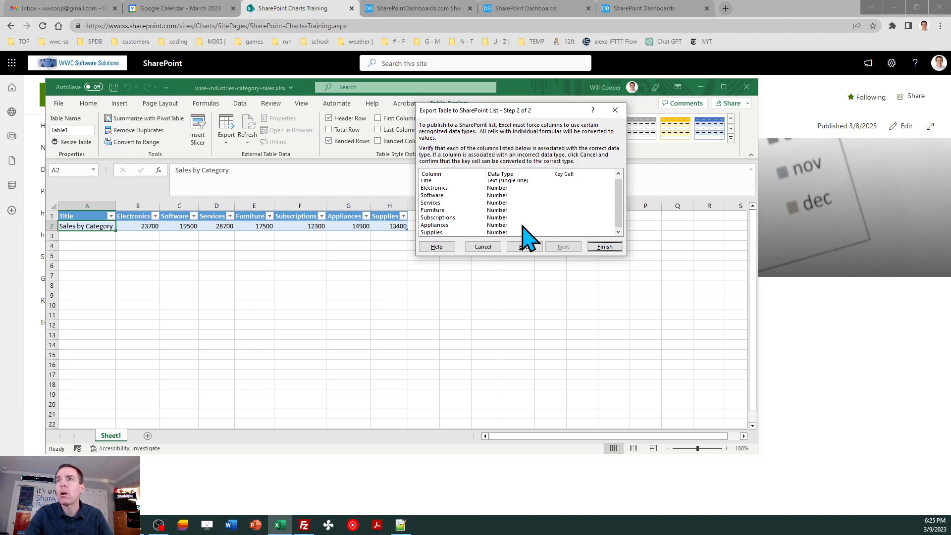
{"action": "left_click", "coordinate": [605, 247]}
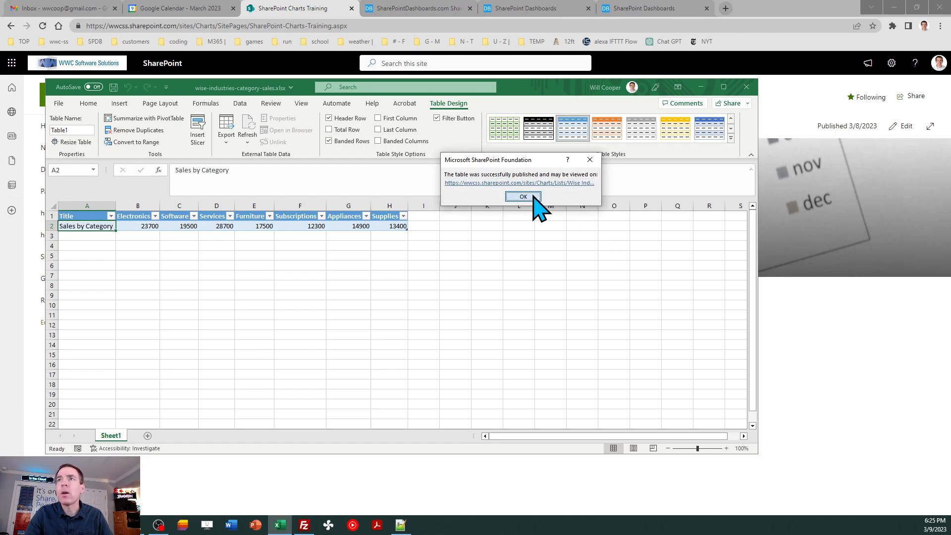
{"action": "left_click", "coordinate": [523, 197]}
{"action": "left_click", "coordinate": [745, 87]}
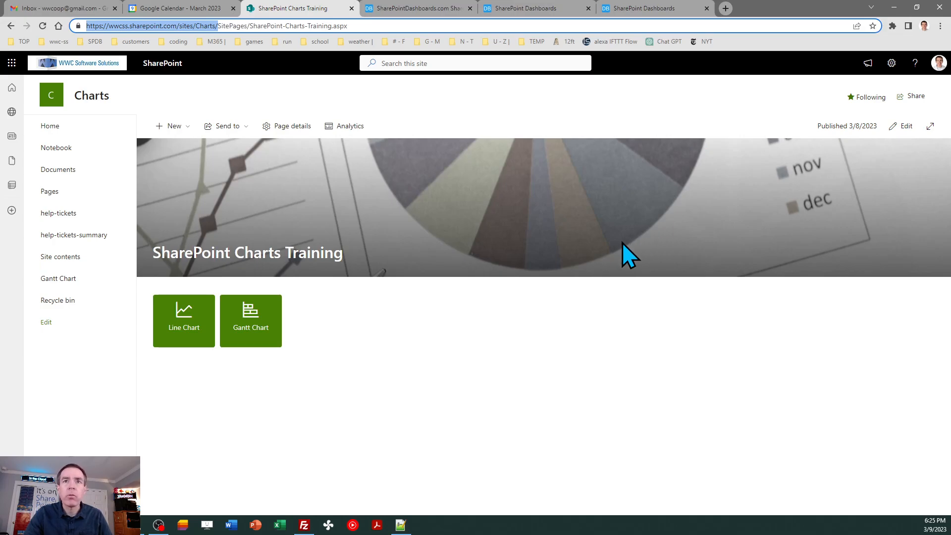
Open the Wise Industries Category Sales list from the Charts site's contents
{"action": "left_click", "coordinate": [58, 258]}
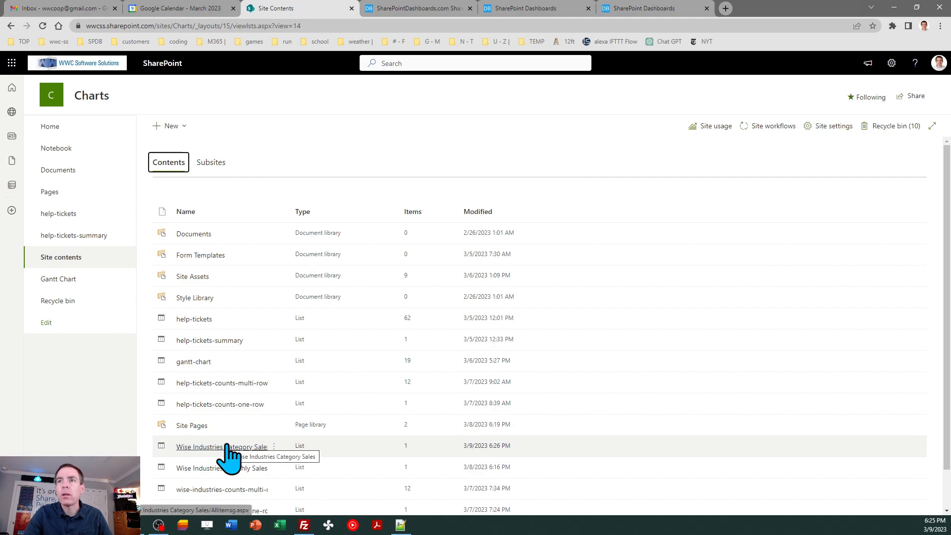
{"action": "scroll", "coordinate": [948, 226], "scroll_direction": "down", "scroll_amount": 1}
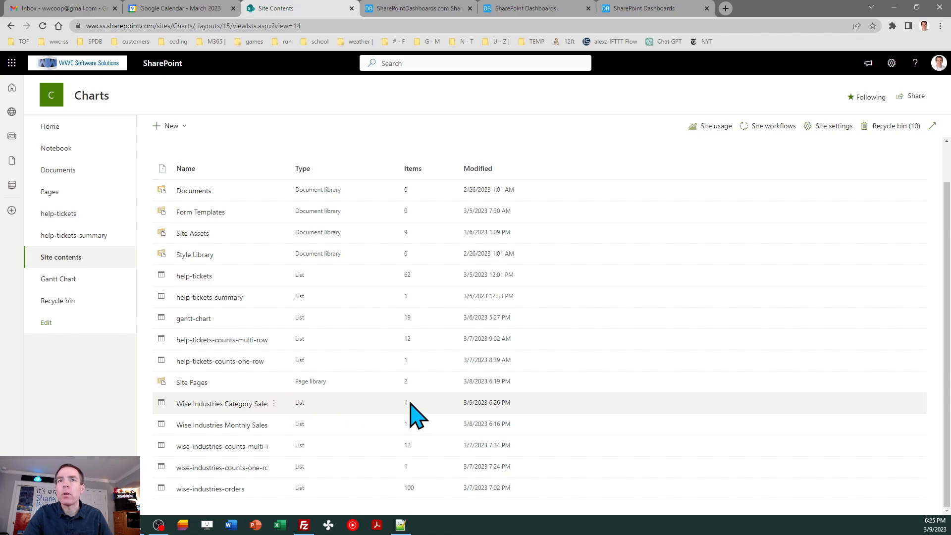
{"action": "left_click", "coordinate": [212, 403]}
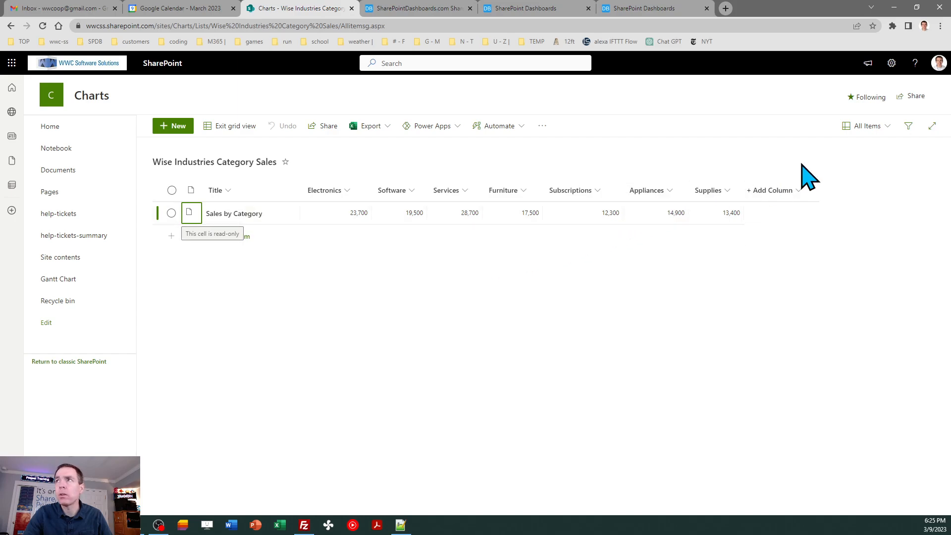
In the list's advanced settings, disallow quick property editing, choose the new experience, save, and return to the list
{"action": "left_click", "coordinate": [891, 63]}
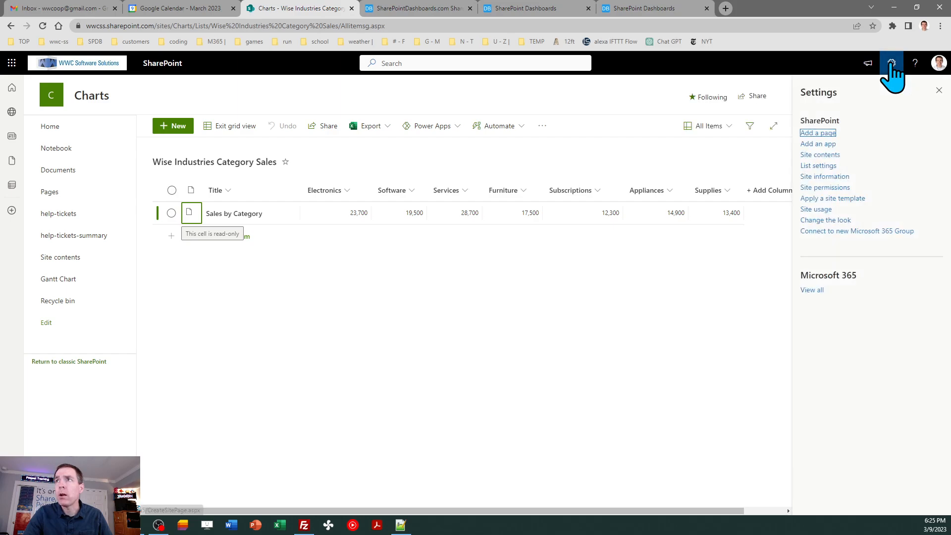
{"action": "left_click", "coordinate": [823, 166]}
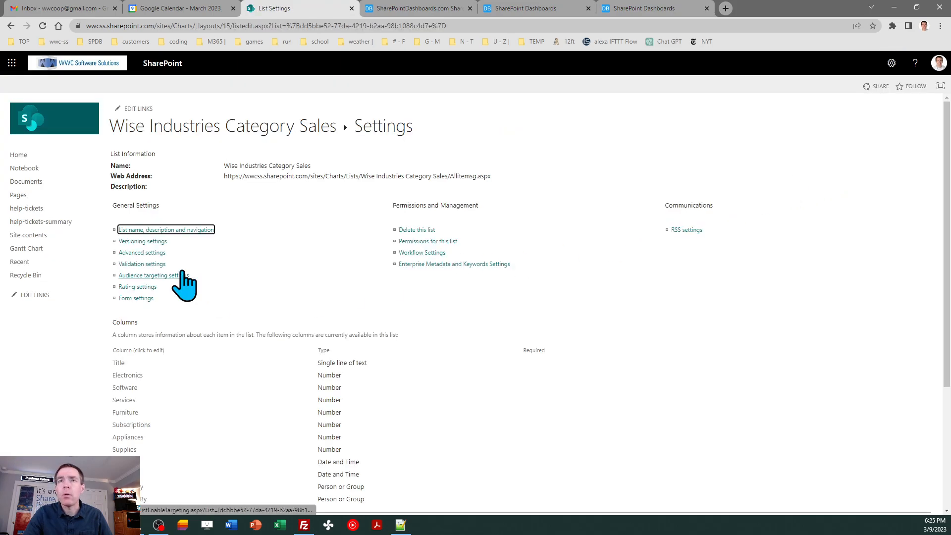
{"action": "left_click", "coordinate": [144, 254]}
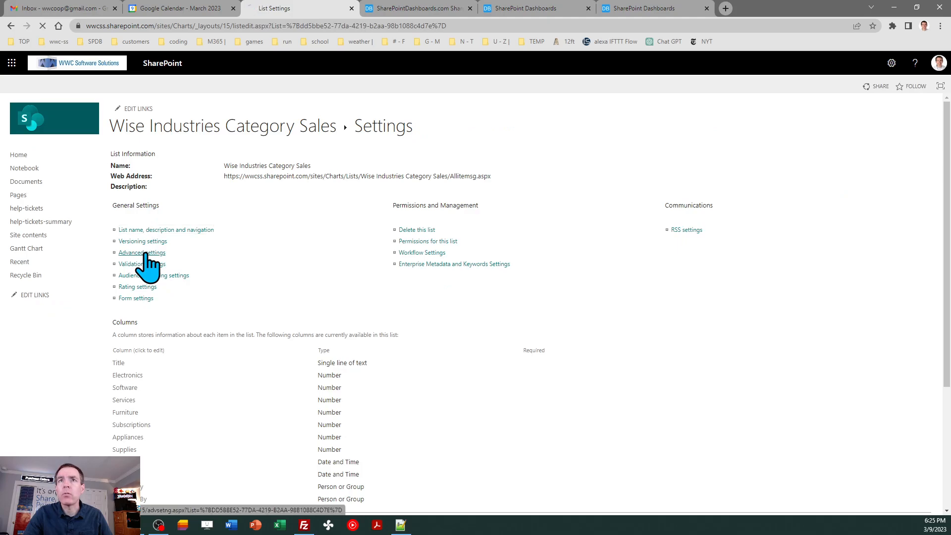
{"action": "left_click_drag", "start_coordinate": [949, 189], "coordinate": [949, 436]}
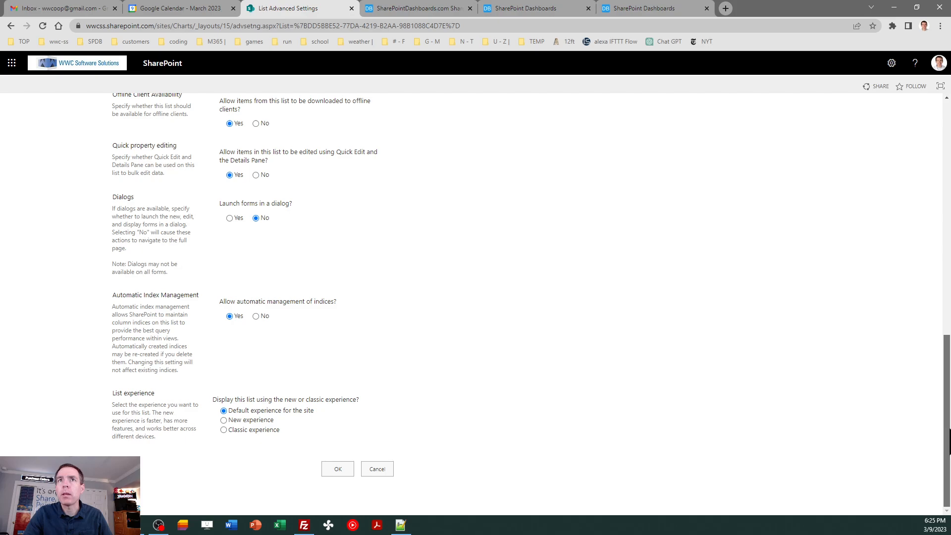
{"action": "left_click", "coordinate": [256, 175]}
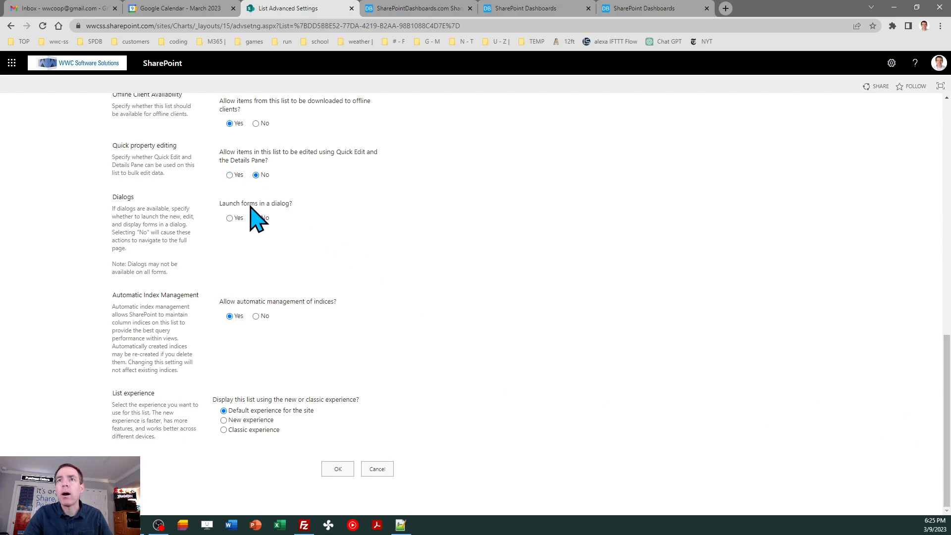
{"action": "left_click", "coordinate": [224, 420]}
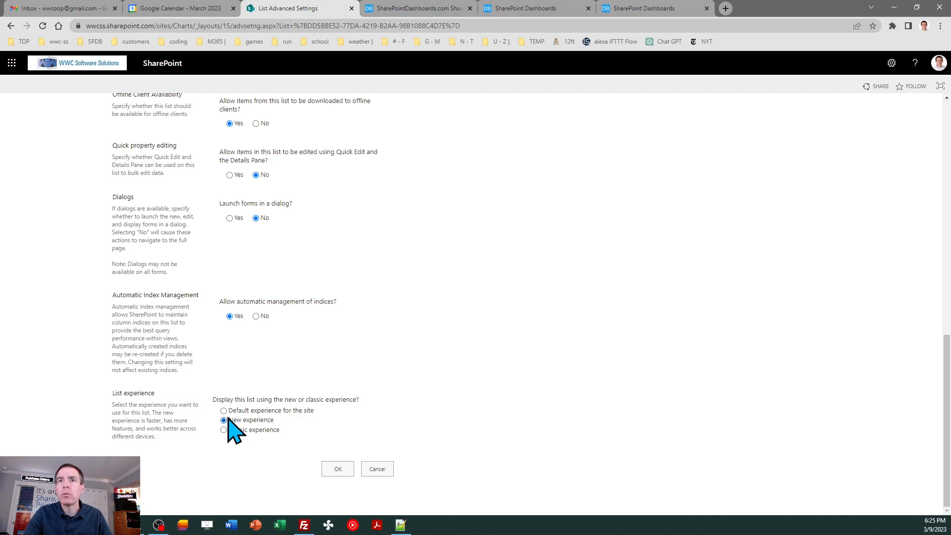
{"action": "left_click", "coordinate": [327, 468]}
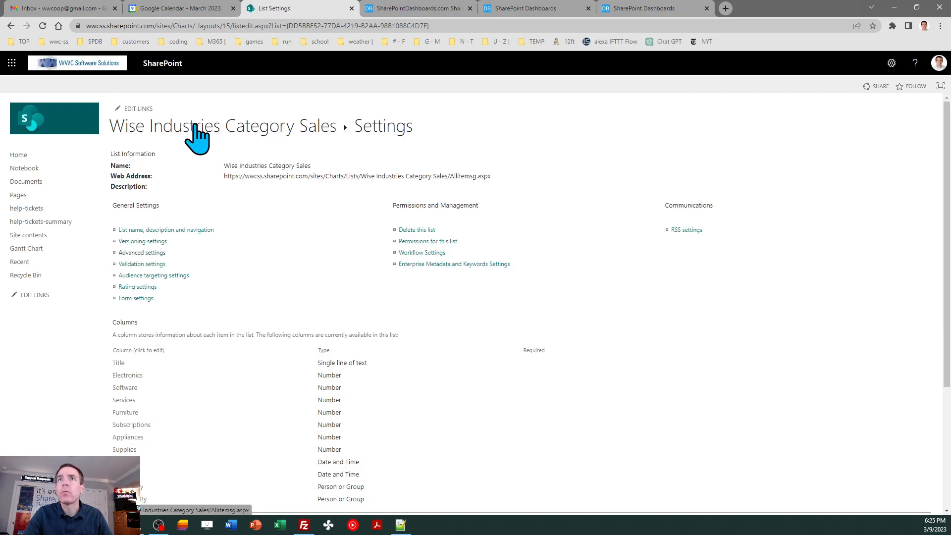
{"action": "left_click", "coordinate": [197, 130]}
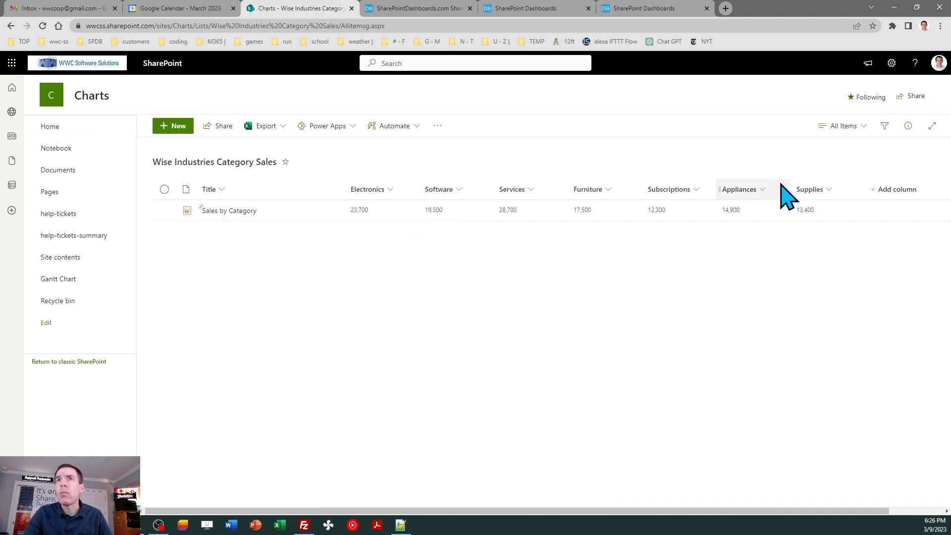
Save the list's All Items view as a new public view named Pie Chart 1
{"action": "left_click", "coordinate": [845, 127]}
{"action": "left_click", "coordinate": [848, 218]}
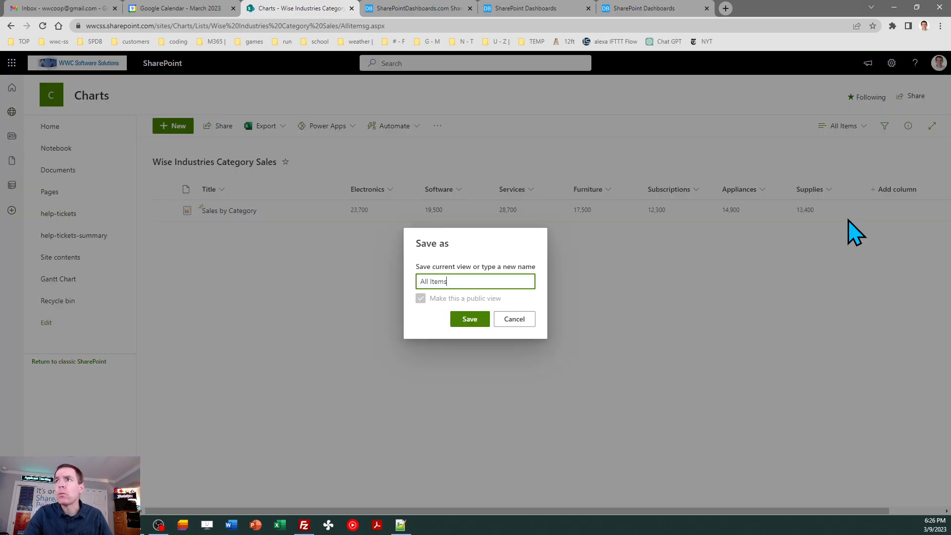
{"action": "left_click_drag", "start_coordinate": [456, 280], "coordinate": [377, 295]}
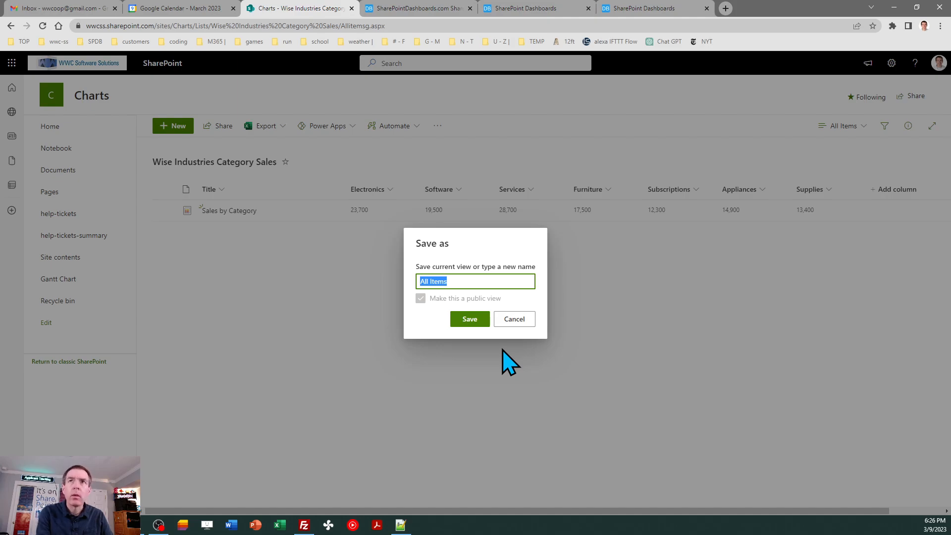
{"action": "type", "text": "Pie Chart 1"}
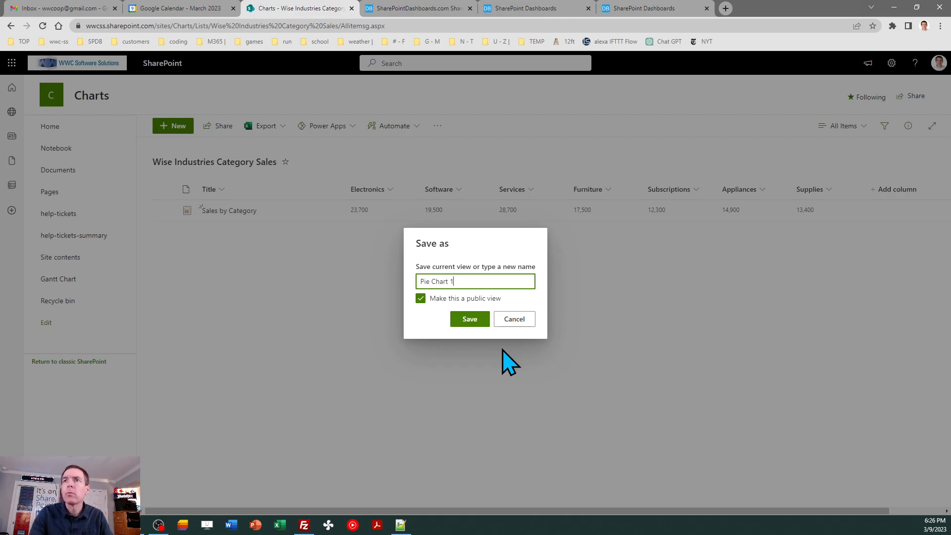
{"action": "left_click", "coordinate": [469, 319]}
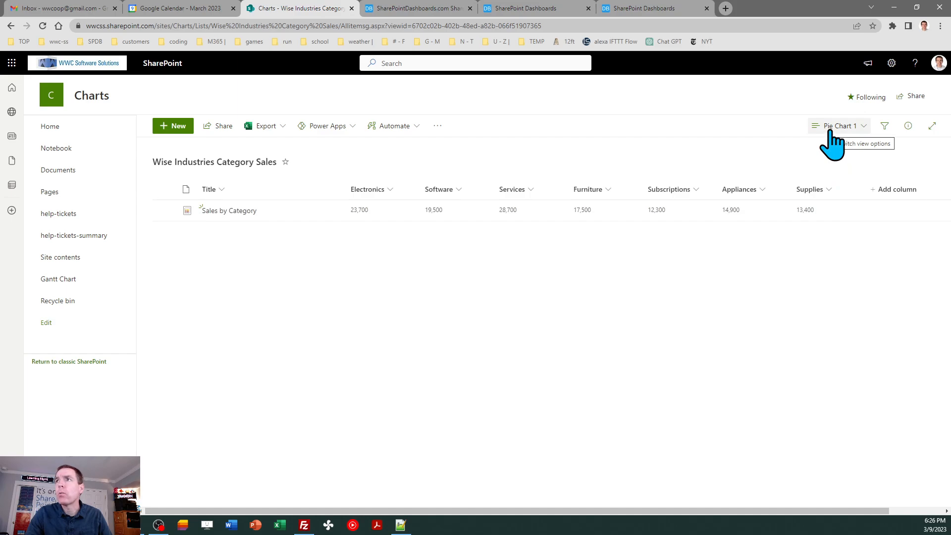
Save the current Pie Chart 1 view as a new public view named Donut Chart 1
{"action": "left_click", "coordinate": [830, 130]}
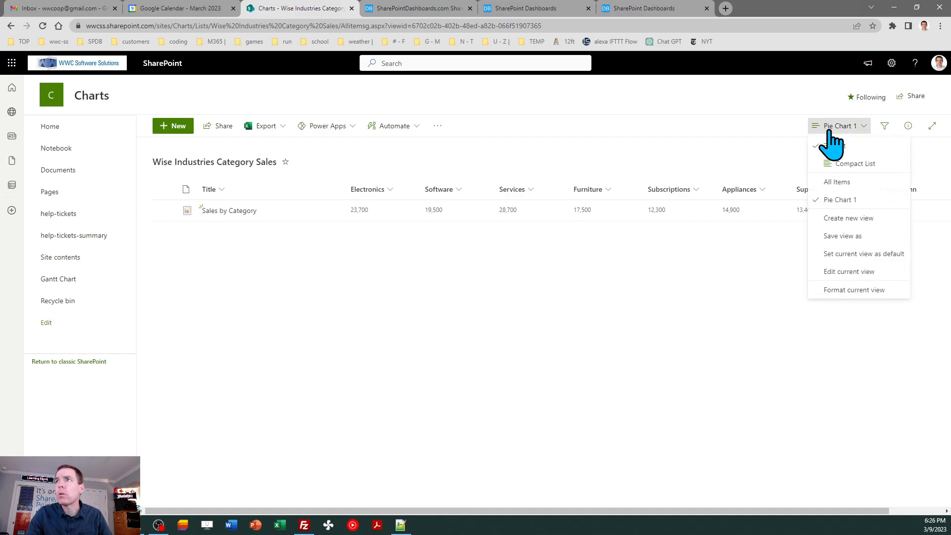
{"action": "left_click", "coordinate": [841, 236]}
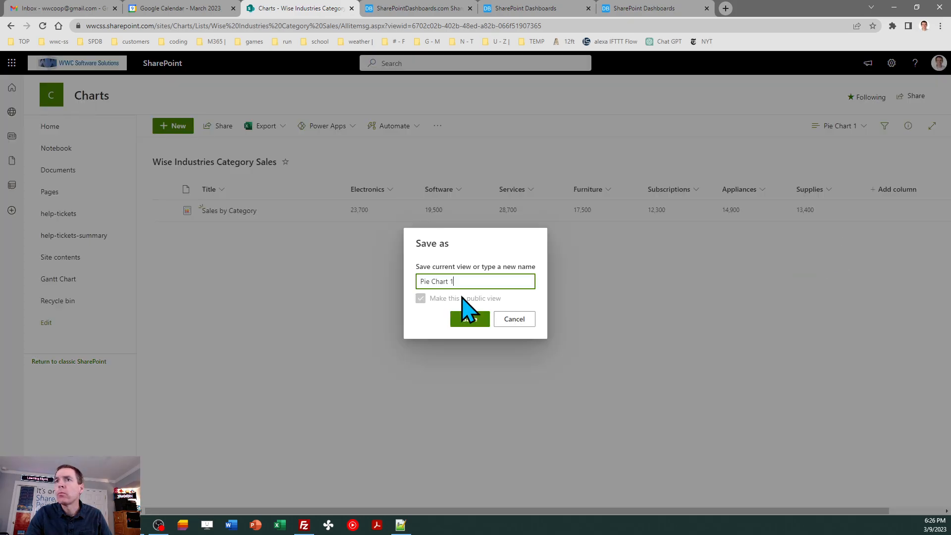
{"action": "double_click", "coordinate": [432, 281]}
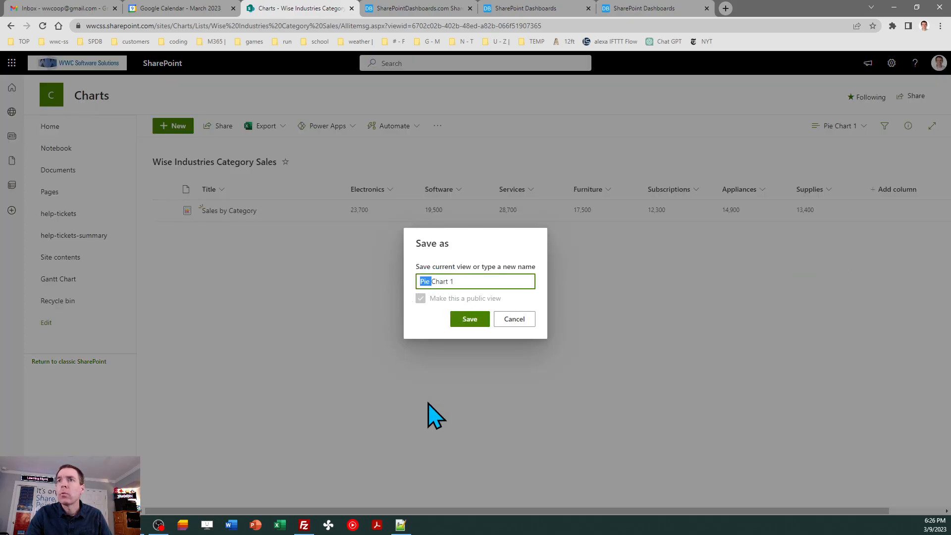
{"action": "type", "text": "Donut"}
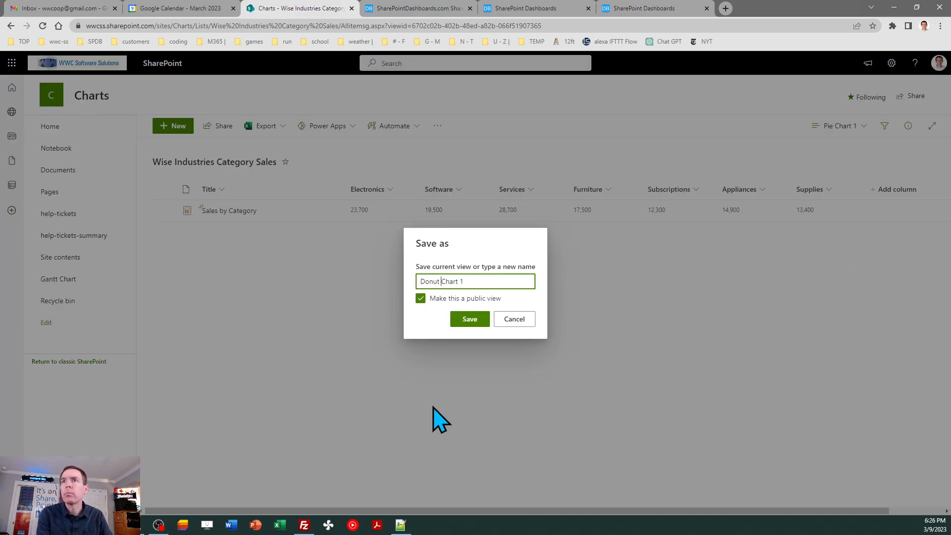
{"action": "left_click", "coordinate": [469, 320]}
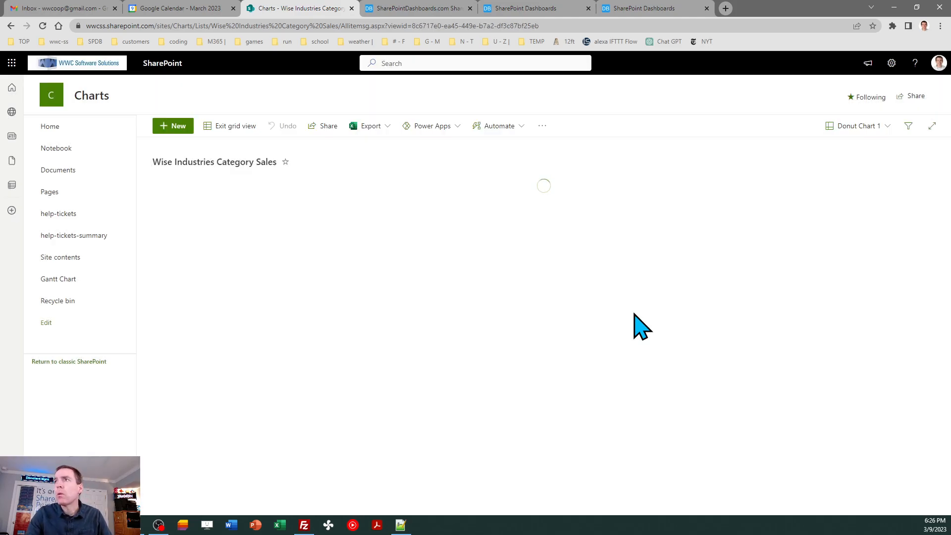
Look at the list's All Items view and switch back to the Pie Chart 1 view
{"action": "left_click", "coordinate": [818, 128]}
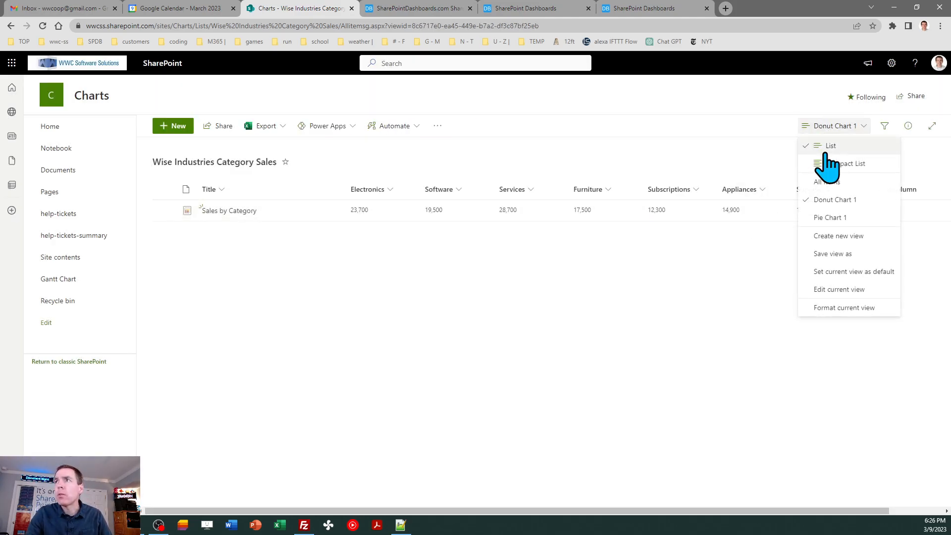
{"action": "left_click", "coordinate": [833, 183]}
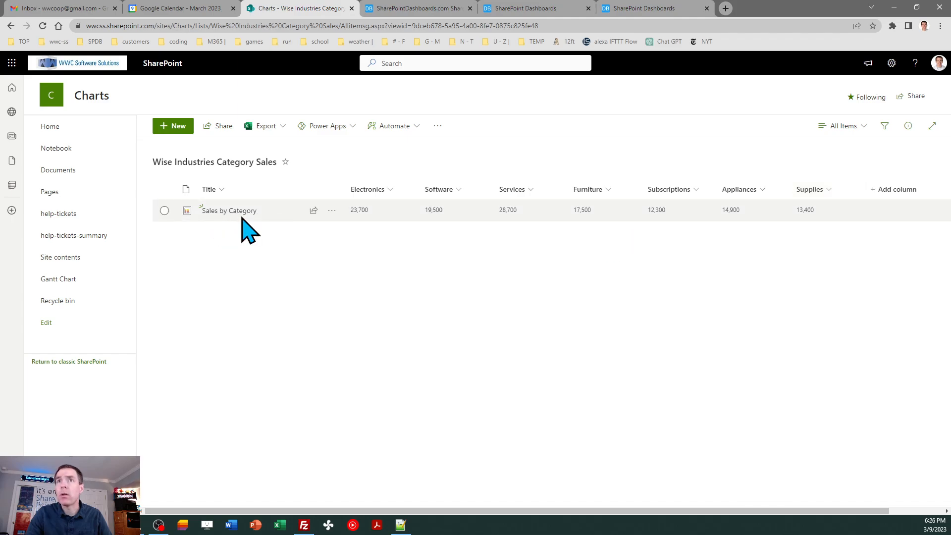
{"action": "left_click", "coordinate": [841, 127]}
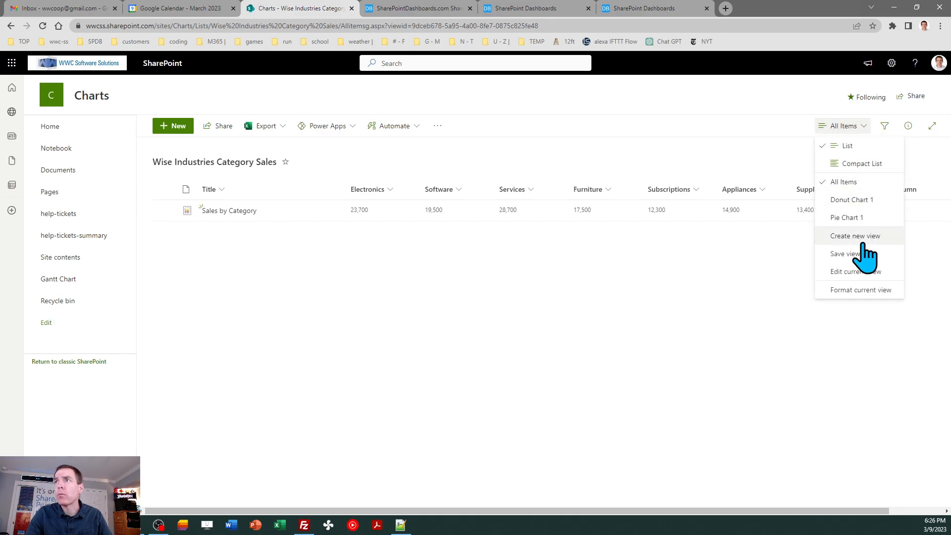
{"action": "left_click", "coordinate": [855, 218]}
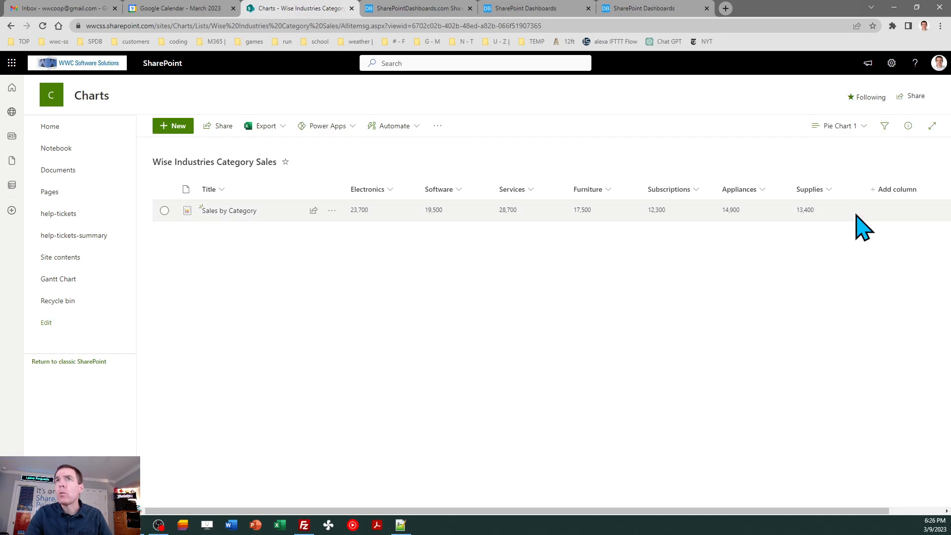
Open the Pie Chart 1 view for editing, save it without changes, and close the original list tab
{"action": "left_click", "coordinate": [841, 127]}
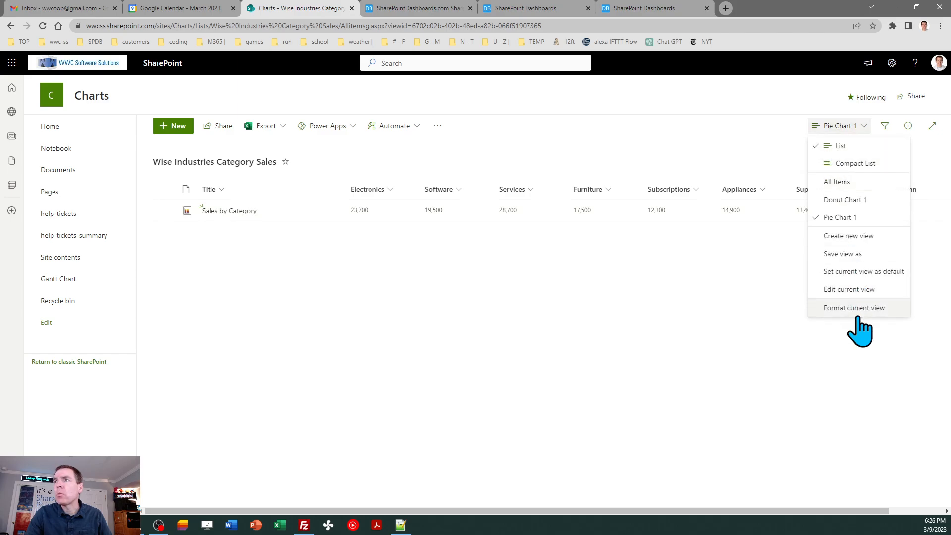
{"action": "left_click", "coordinate": [846, 289]}
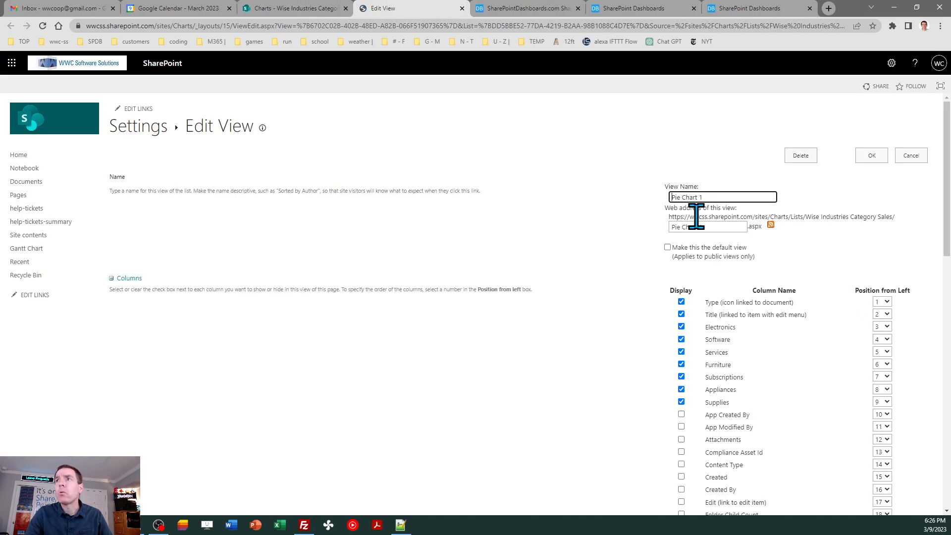
{"action": "left_click", "coordinate": [872, 155]}
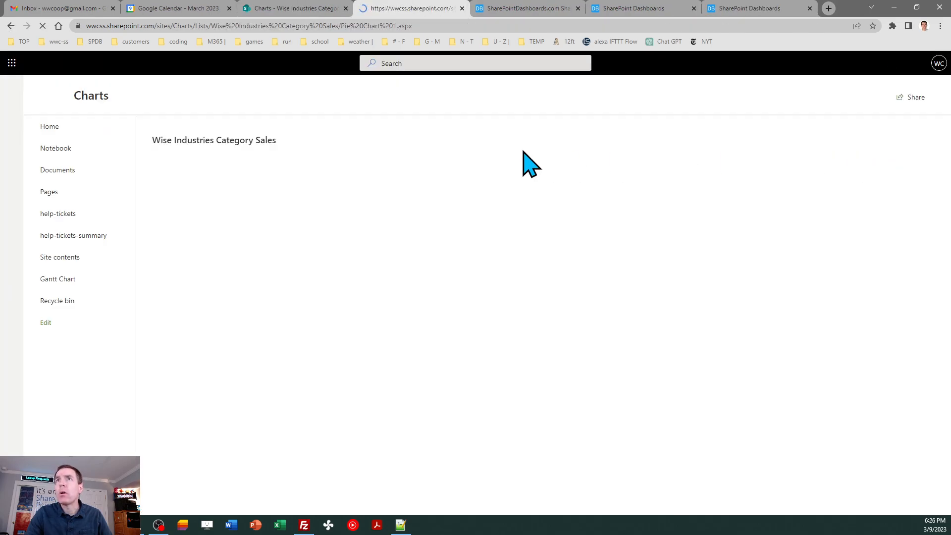
{"action": "left_click", "coordinate": [346, 8]}
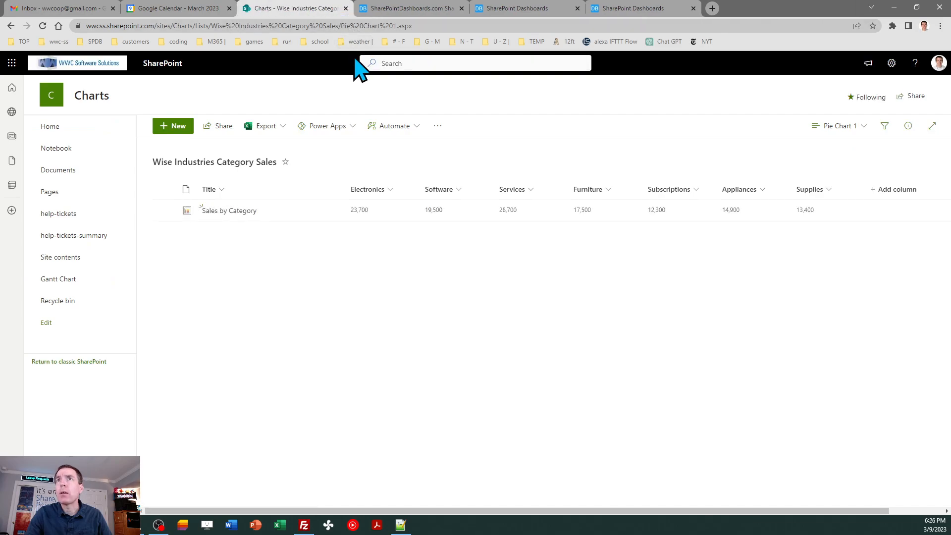
Copy the Pie Chart 1 view's web address and open the Charts site's home page for editing
{"action": "left_click", "coordinate": [427, 25]}
{"action": "key", "text": "ctrl+c"}
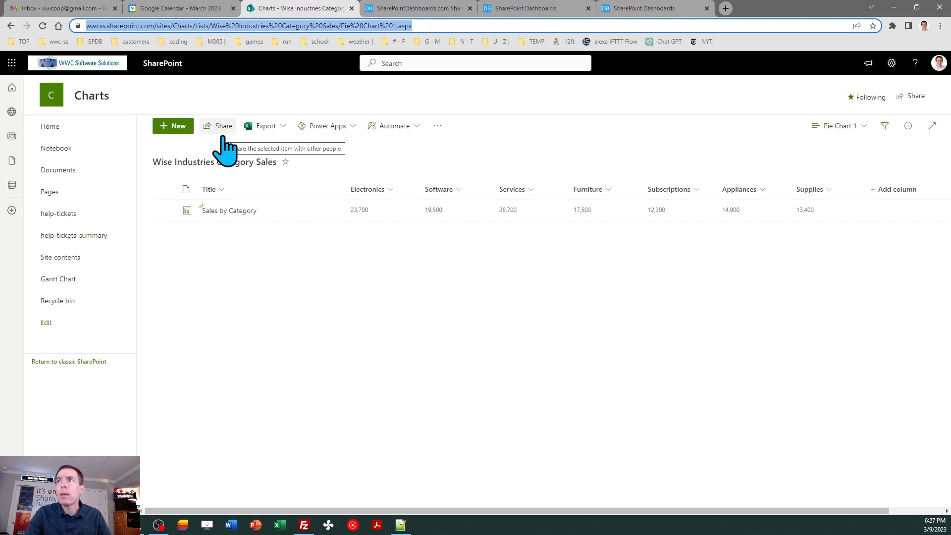
{"action": "left_click", "coordinate": [50, 130]}
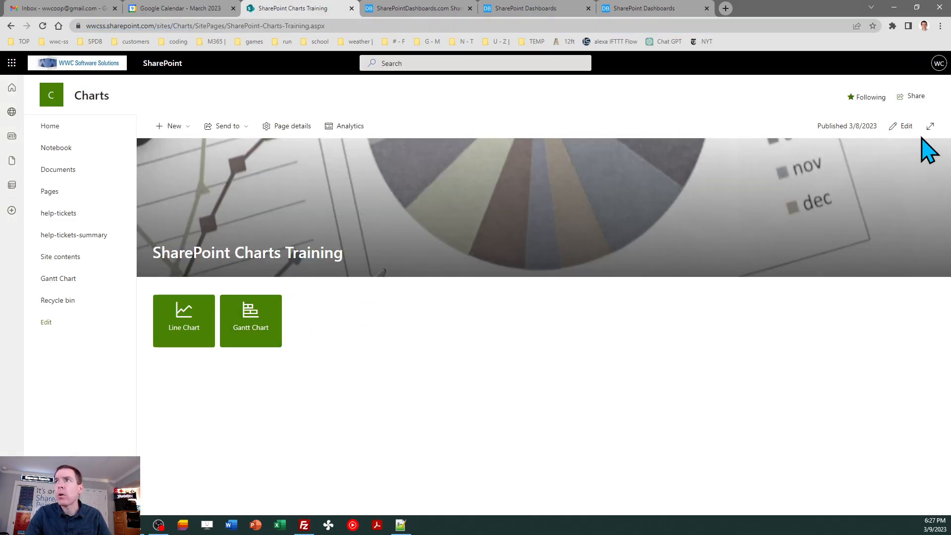
{"action": "left_click", "coordinate": [908, 130]}
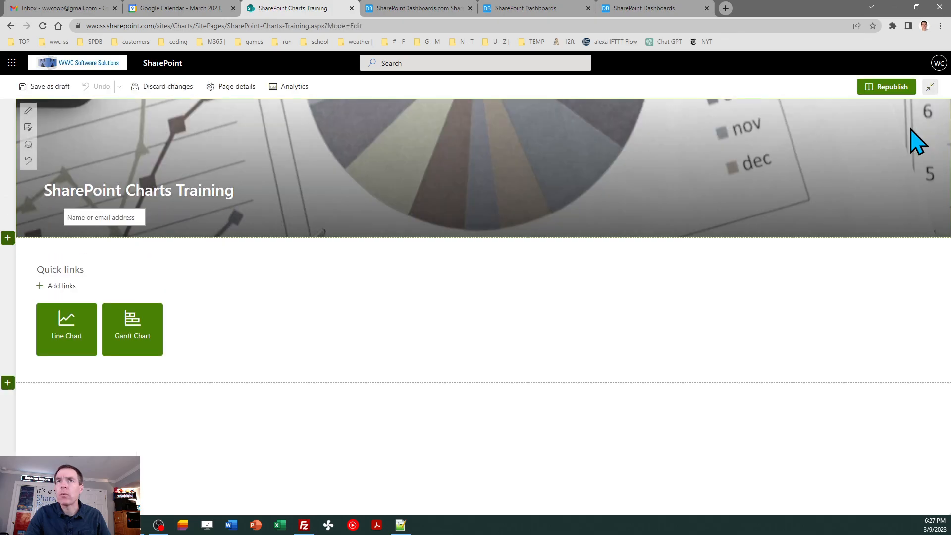
Add a link to the Quick links web part using the copied Pie Chart 1 view address
{"action": "left_click", "coordinate": [331, 310]}
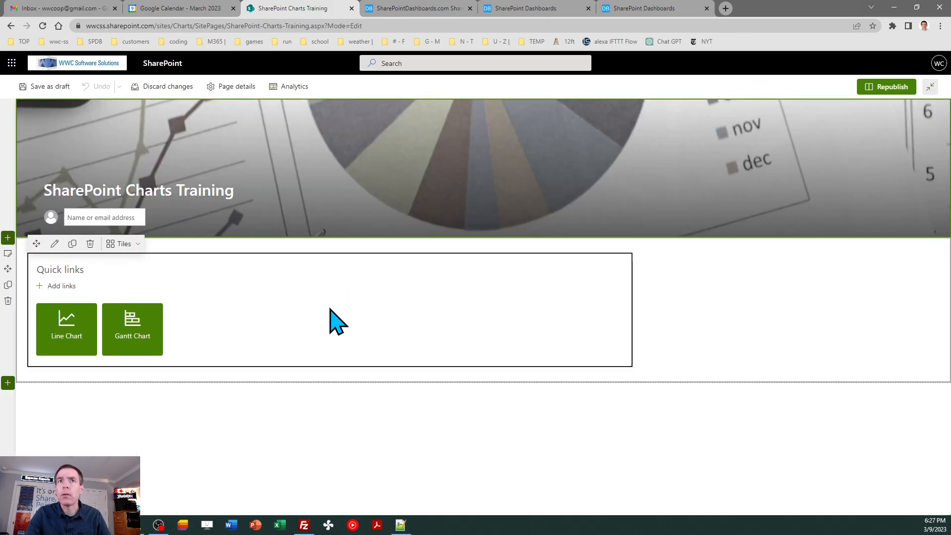
{"action": "left_click", "coordinate": [57, 291]}
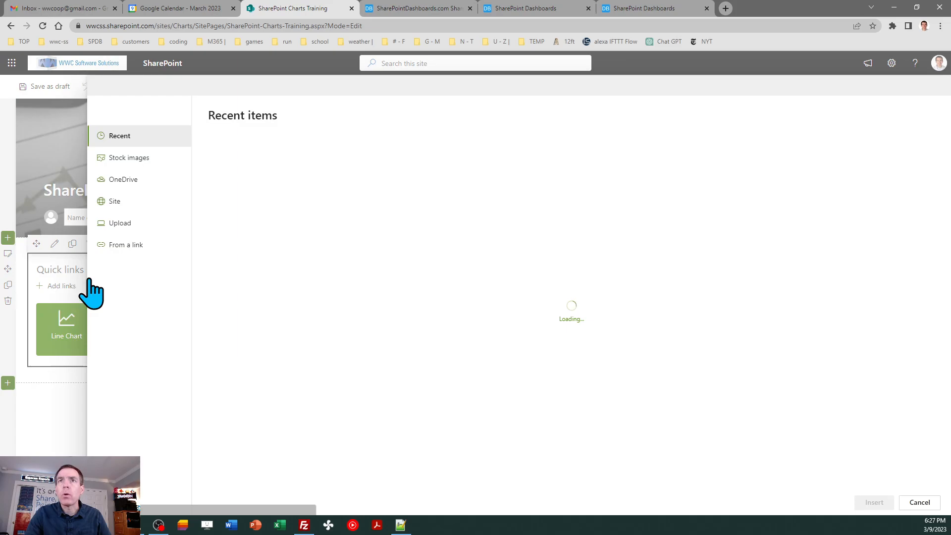
{"action": "left_click", "coordinate": [142, 248]}
{"action": "key", "text": "ctrl+v"}
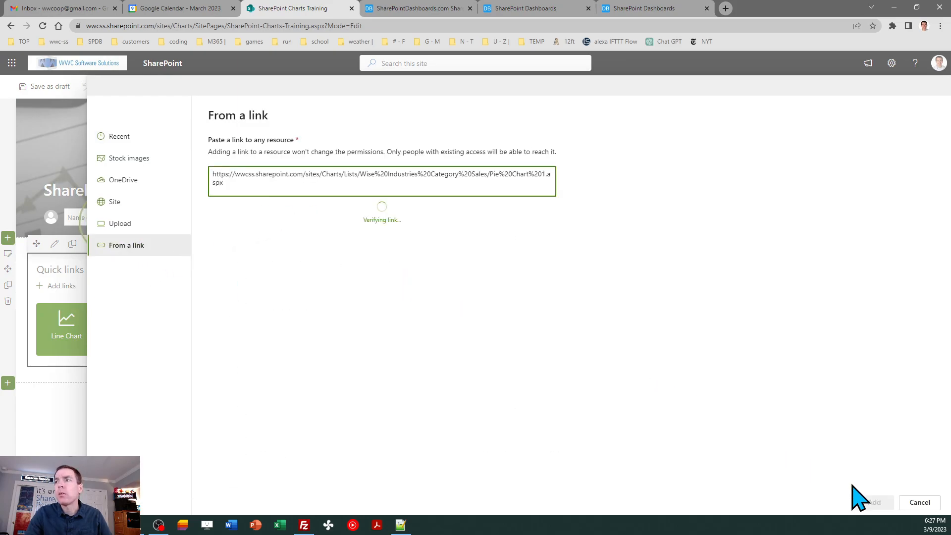
{"action": "left_click", "coordinate": [873, 503]}
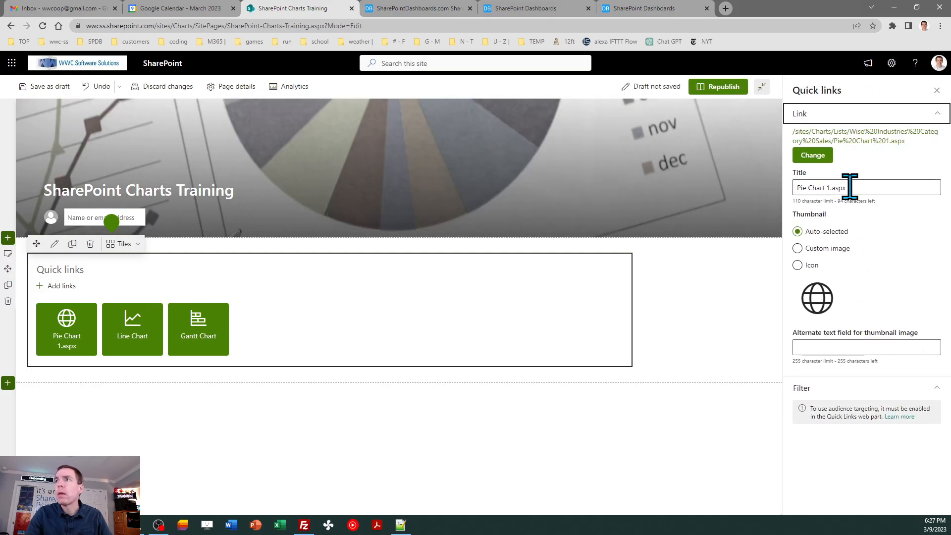
Title the new quick link Pie Chart and set its thumbnail to the first icon found by searching for pie
{"action": "left_click", "coordinate": [849, 188]}
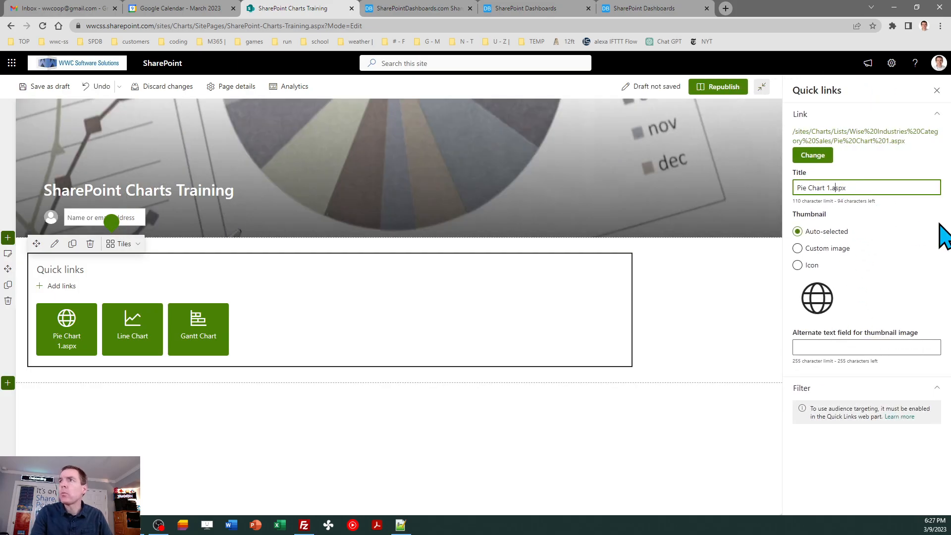
{"action": "key", "text": "BackSpace"}
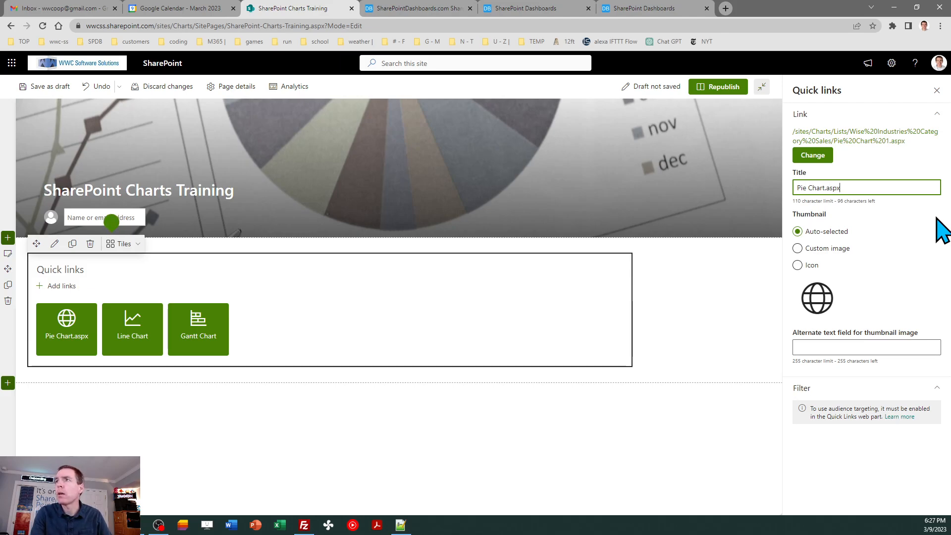
{"action": "left_click", "coordinate": [797, 265]}
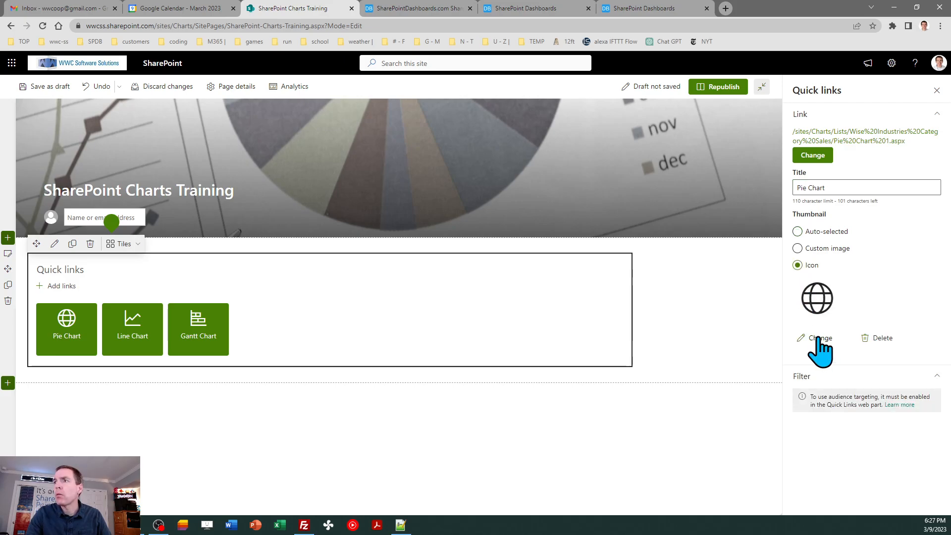
{"action": "left_click", "coordinate": [818, 339]}
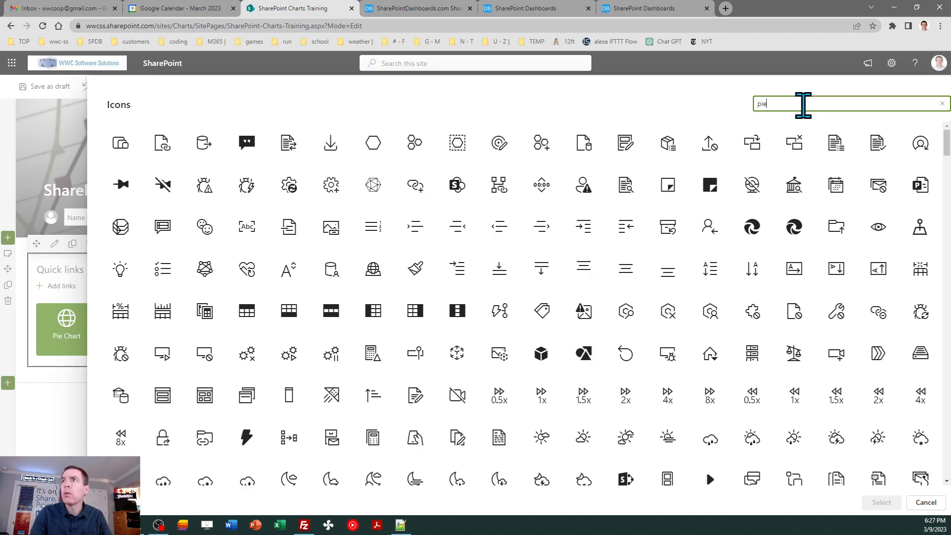
{"action": "left_click", "coordinate": [125, 146]}
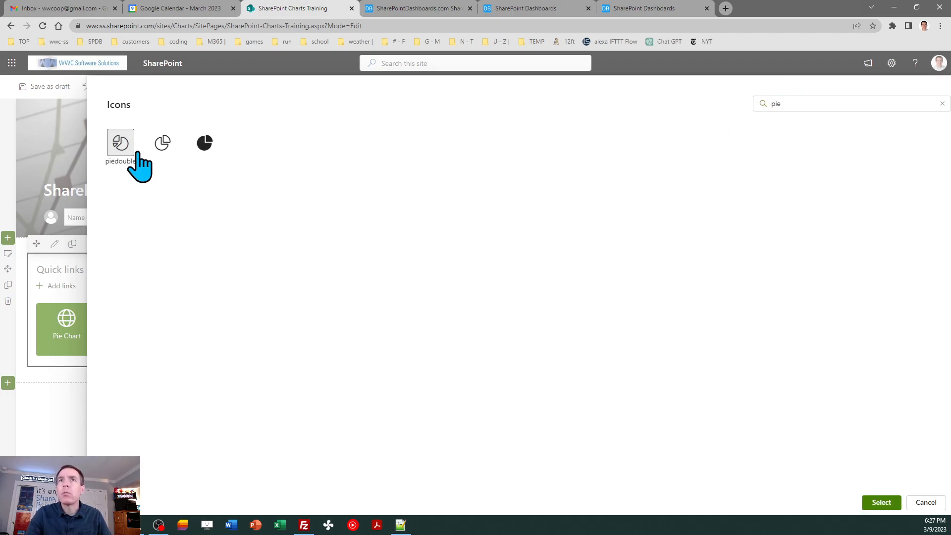
{"action": "left_click", "coordinate": [881, 502]}
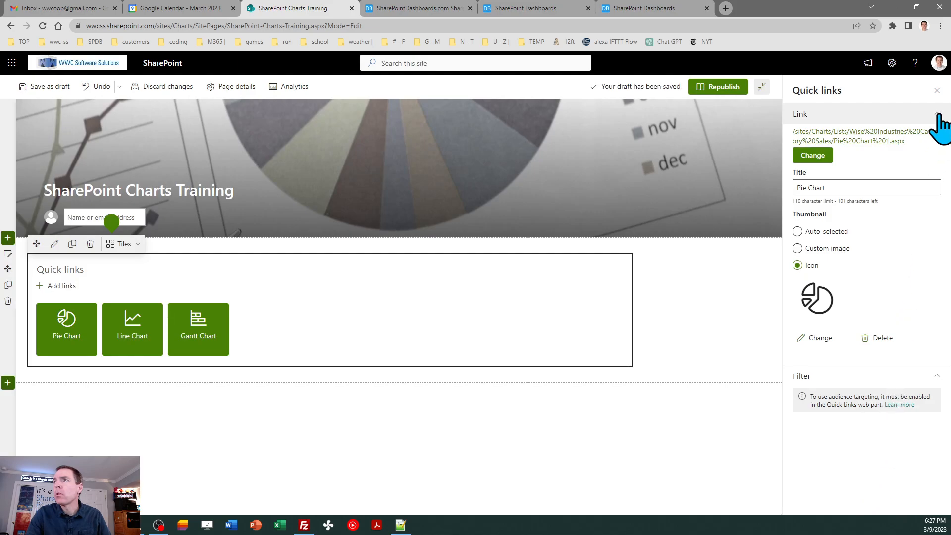
Republish the SharePoint Charts Training page and open the list view through its Pie Chart link
{"action": "left_click", "coordinate": [937, 91]}
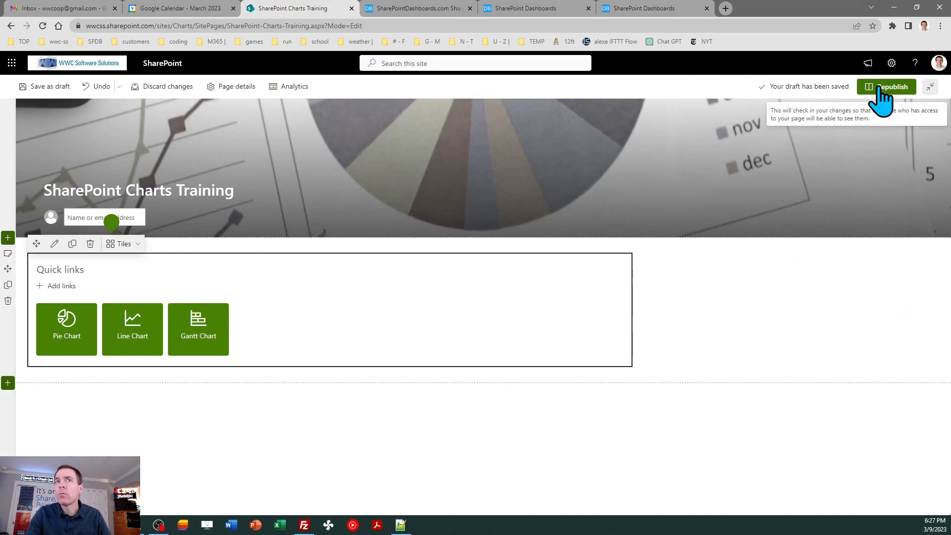
{"action": "left_click", "coordinate": [882, 88]}
{"action": "left_click", "coordinate": [182, 327]}
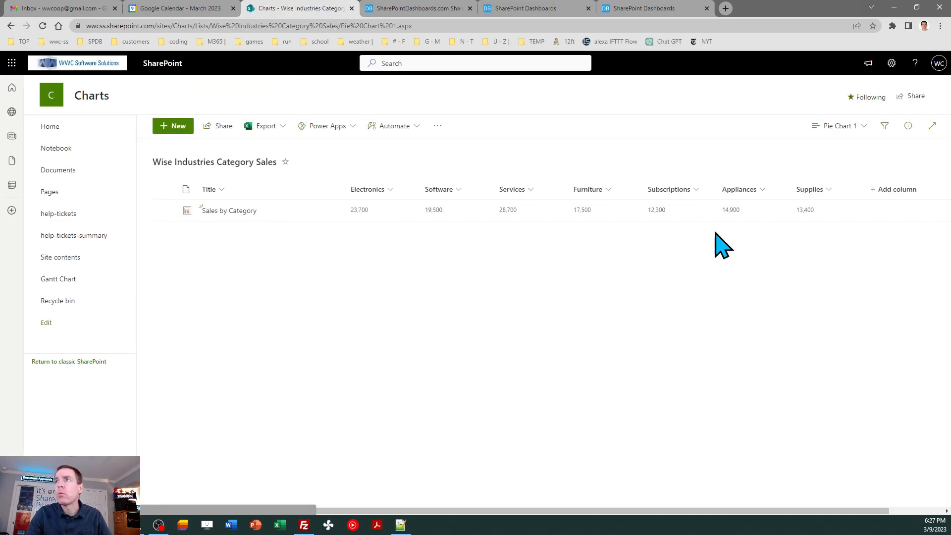
Reload the list page and check which views are available for the Wise Industries Category Sales list
{"action": "left_click", "coordinate": [837, 129]}
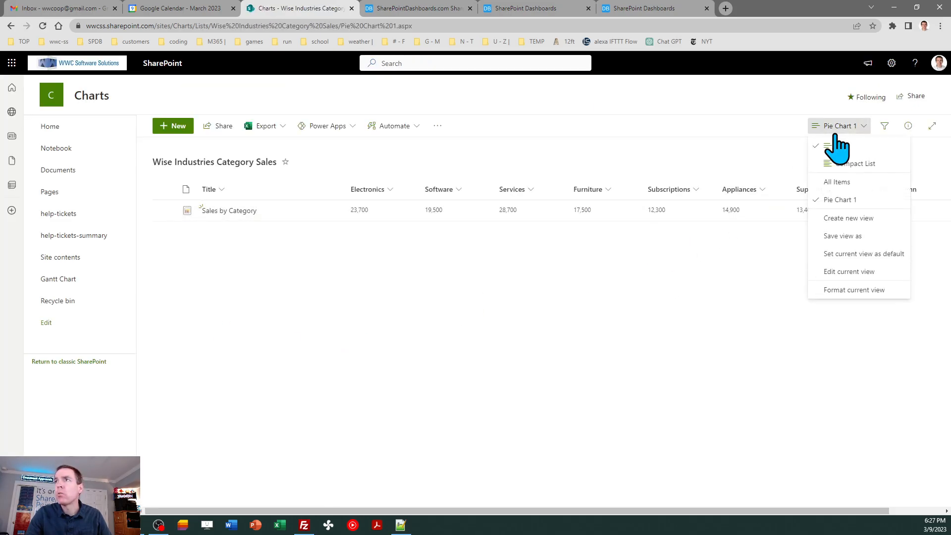
{"action": "left_click", "coordinate": [723, 354]}
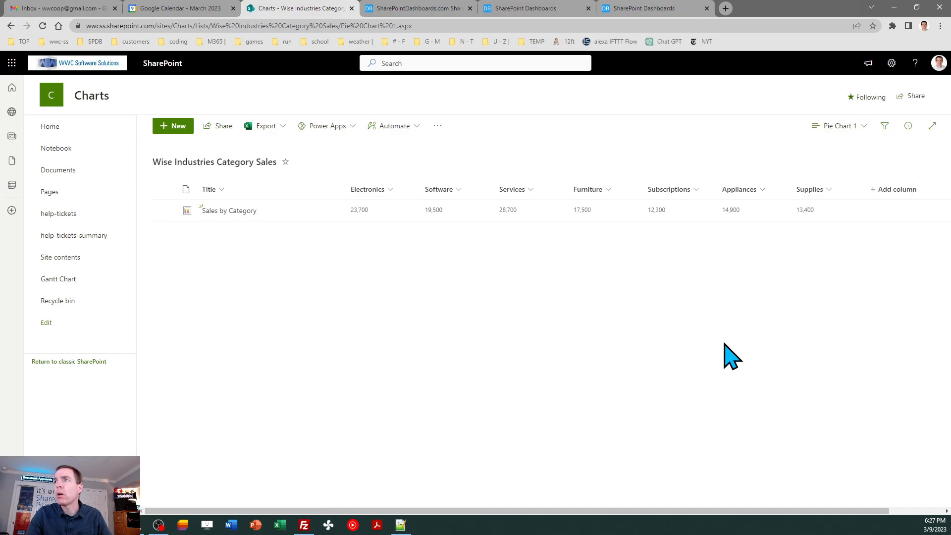
{"action": "left_click", "coordinate": [43, 26]}
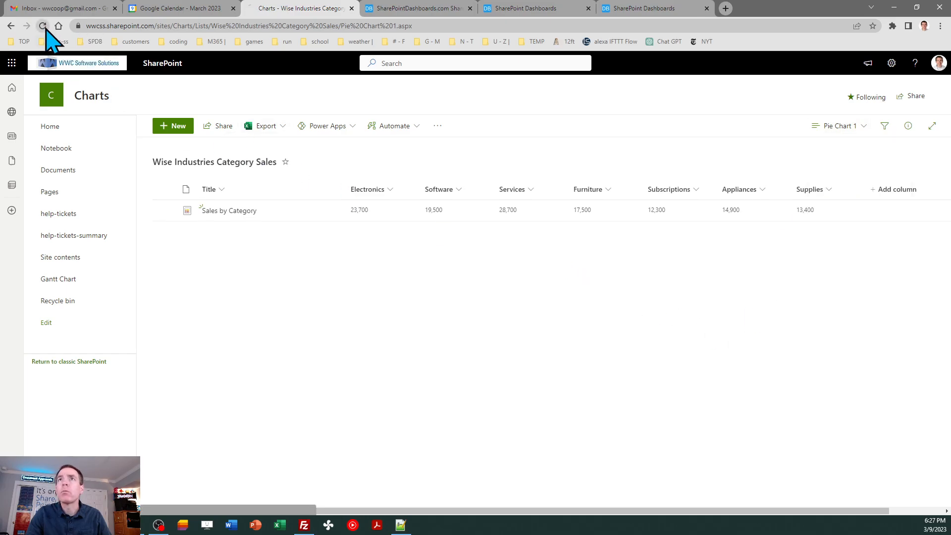
{"action": "left_click", "coordinate": [839, 127]}
{"action": "left_click", "coordinate": [773, 277]}
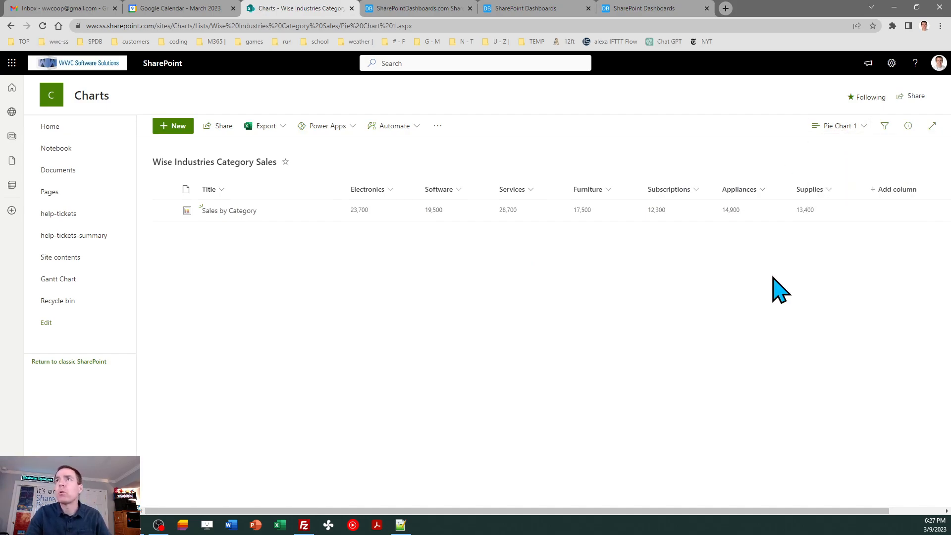
Try to save the Pie Chart 1 view as a public view named Donut Chart 1, and close the save dialog
{"action": "left_click", "coordinate": [840, 127]}
{"action": "left_click", "coordinate": [850, 236]}
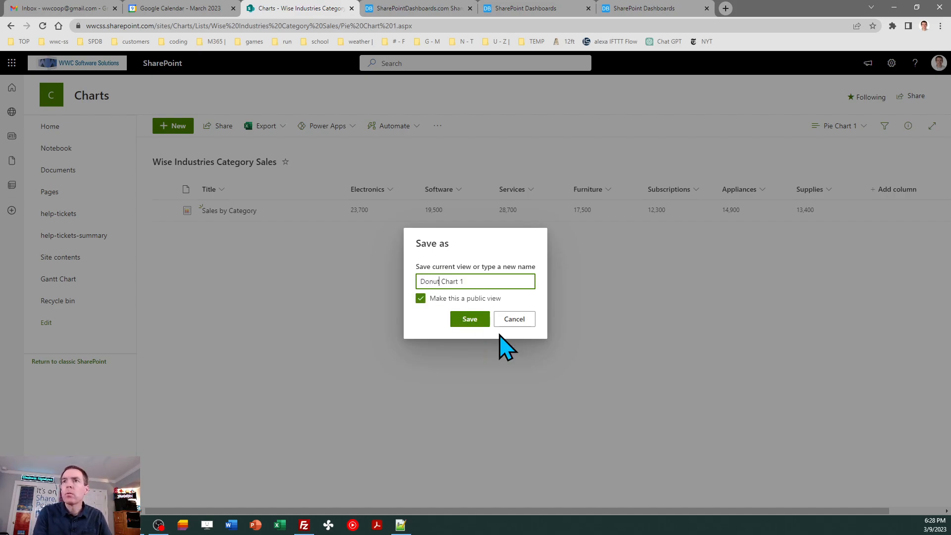
{"action": "left_click", "coordinate": [469, 320]}
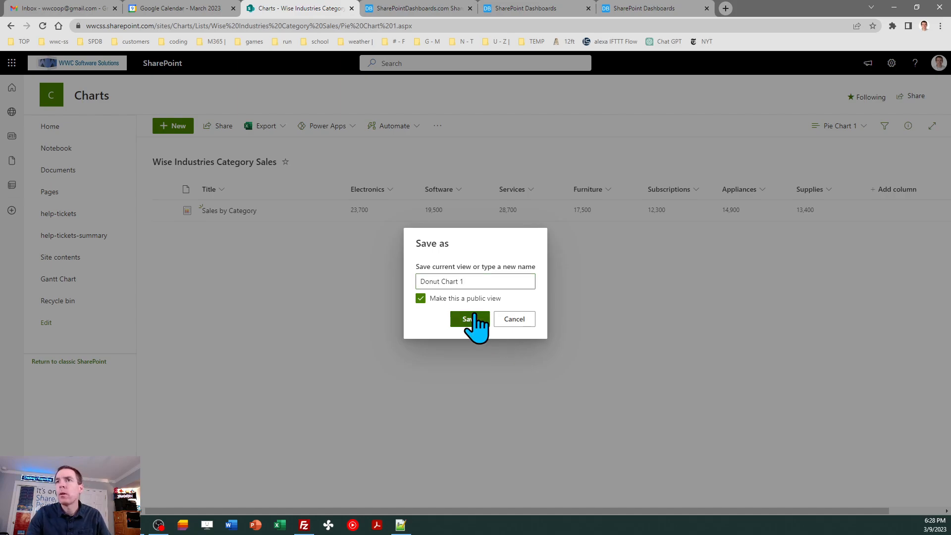
{"action": "left_click", "coordinate": [524, 324]}
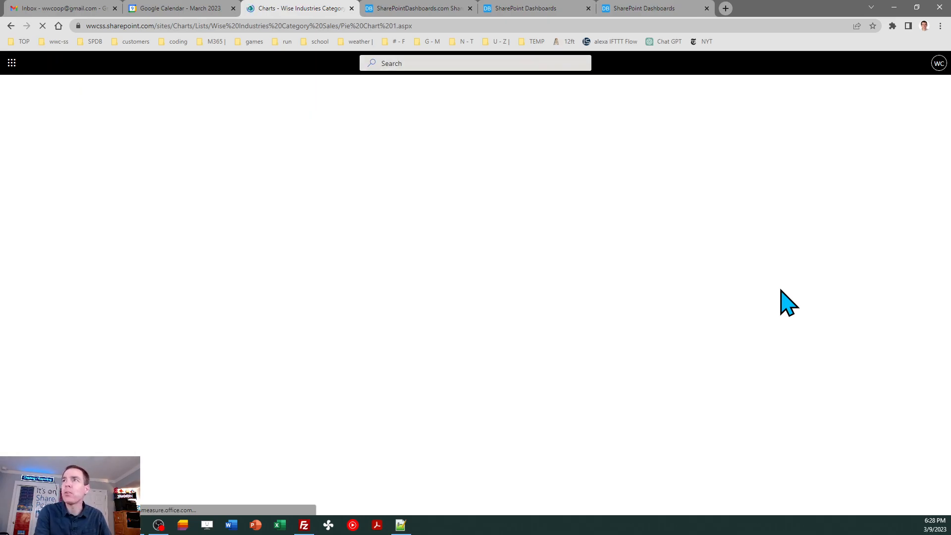
Switch the Wise Industries Category Sales list to the All Items view and from there to the Donut Chart 1 view
{"action": "left_click", "coordinate": [843, 128]}
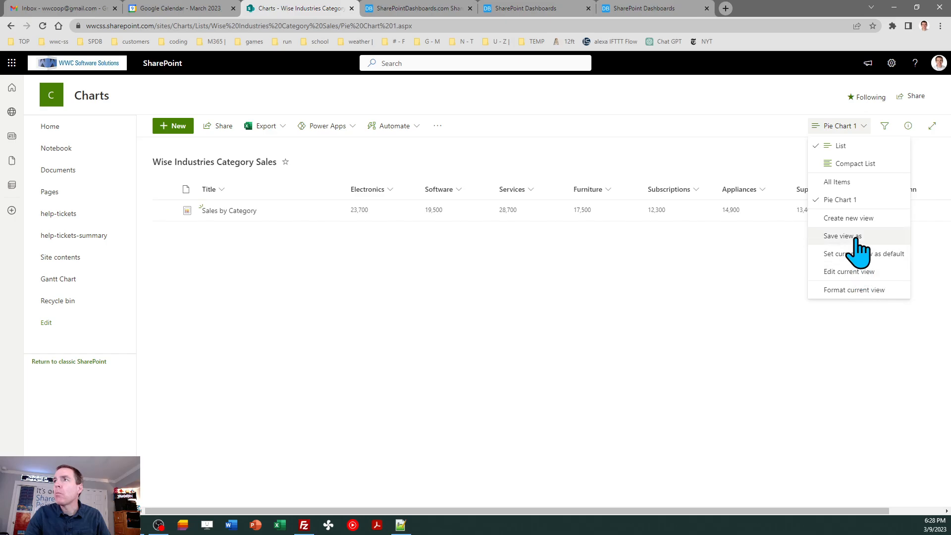
{"action": "left_click", "coordinate": [839, 182]}
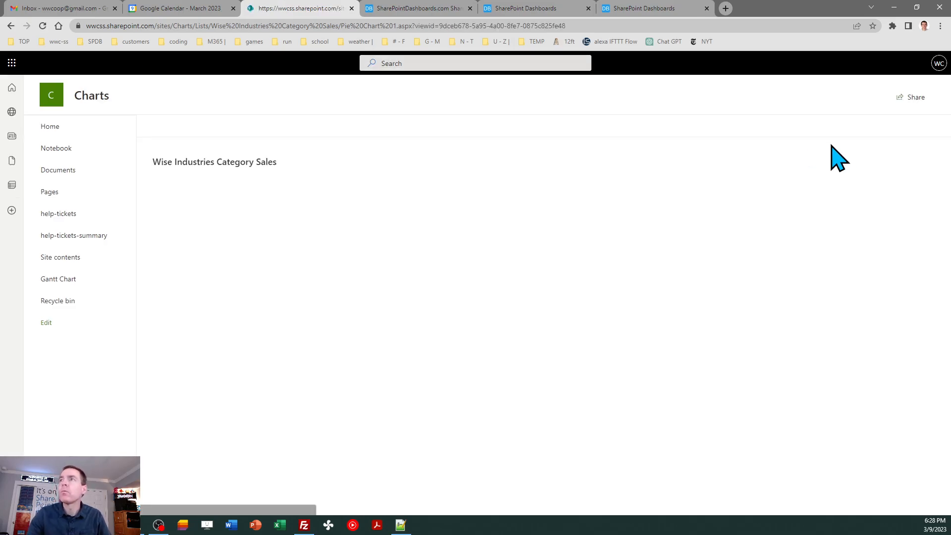
{"action": "left_click", "coordinate": [845, 127]}
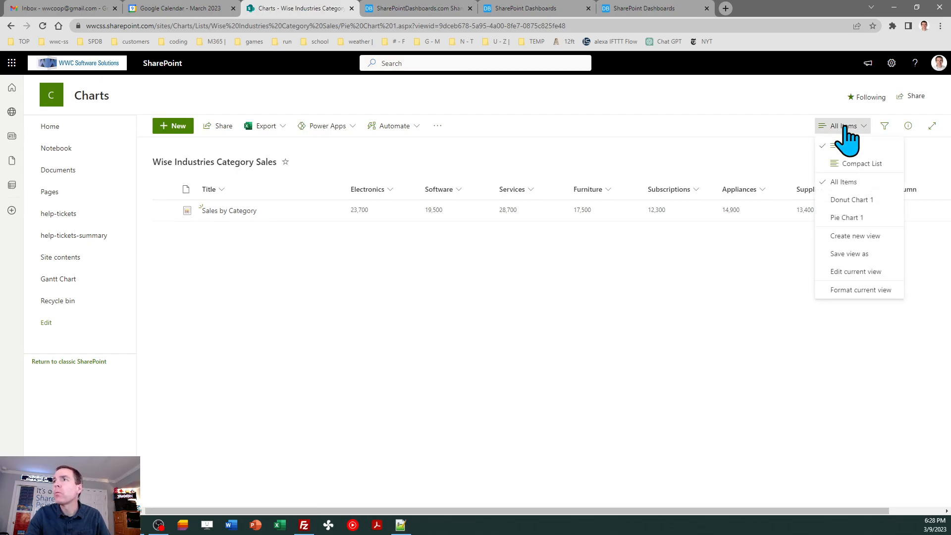
{"action": "left_click", "coordinate": [851, 201]}
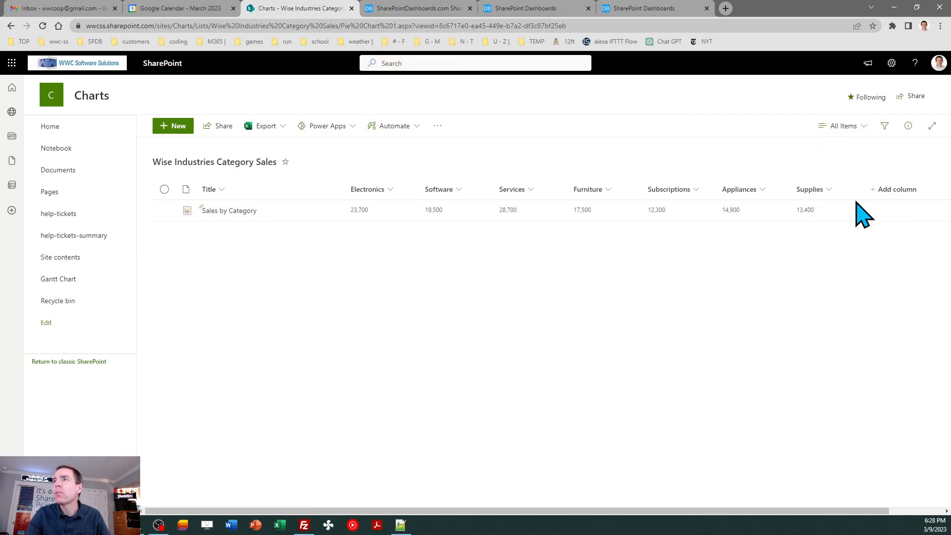
Open and leave the settings page of the Donut Chart 1 view, close the old list page, and copy the view's web address
{"action": "left_click", "coordinate": [839, 127]}
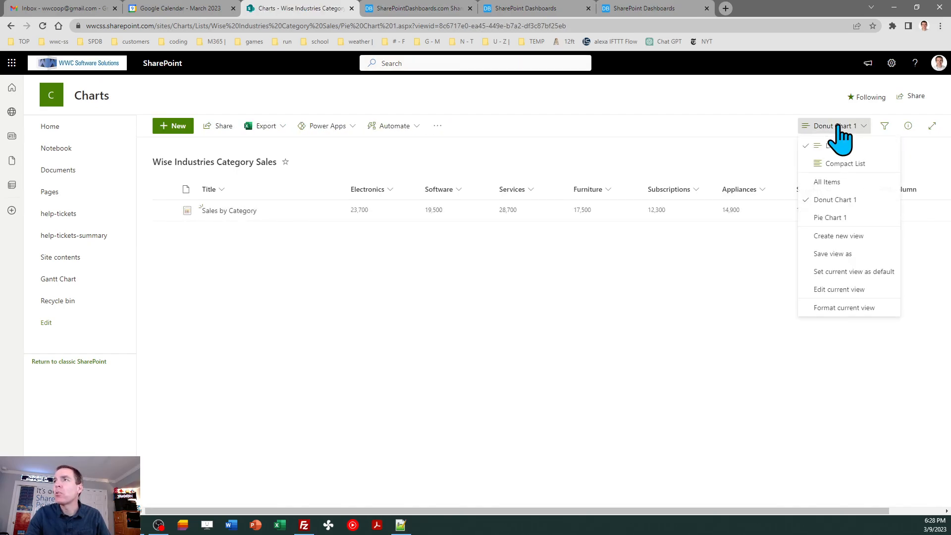
{"action": "left_click", "coordinate": [854, 292]}
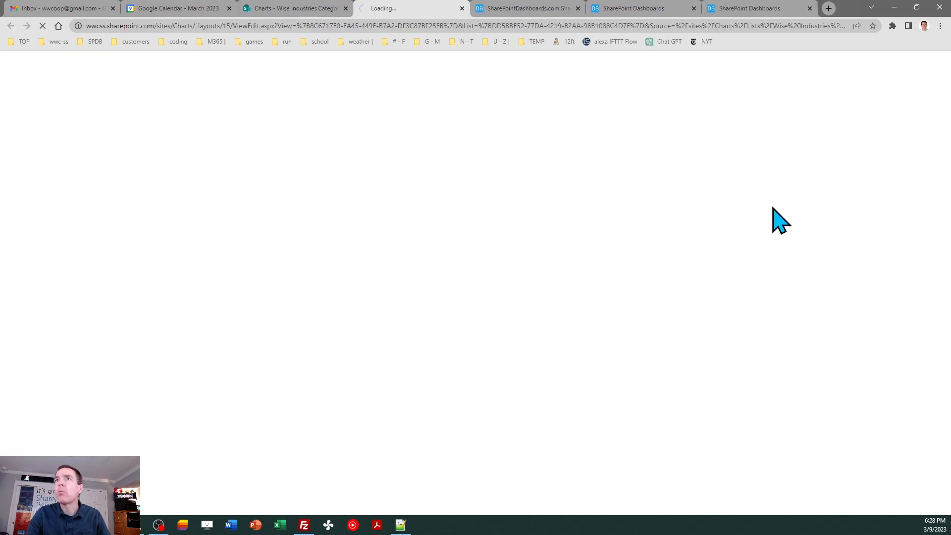
{"action": "left_click", "coordinate": [872, 156]}
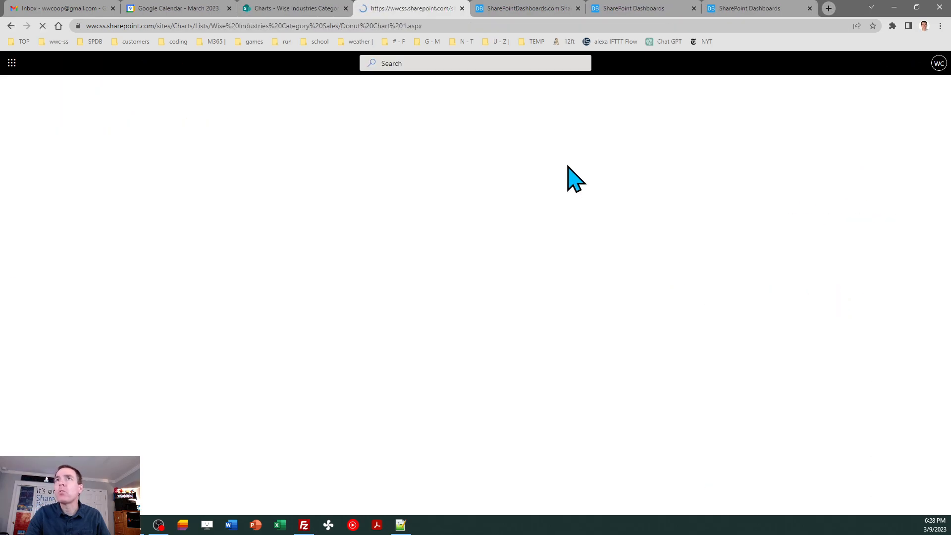
{"action": "left_click", "coordinate": [346, 8]}
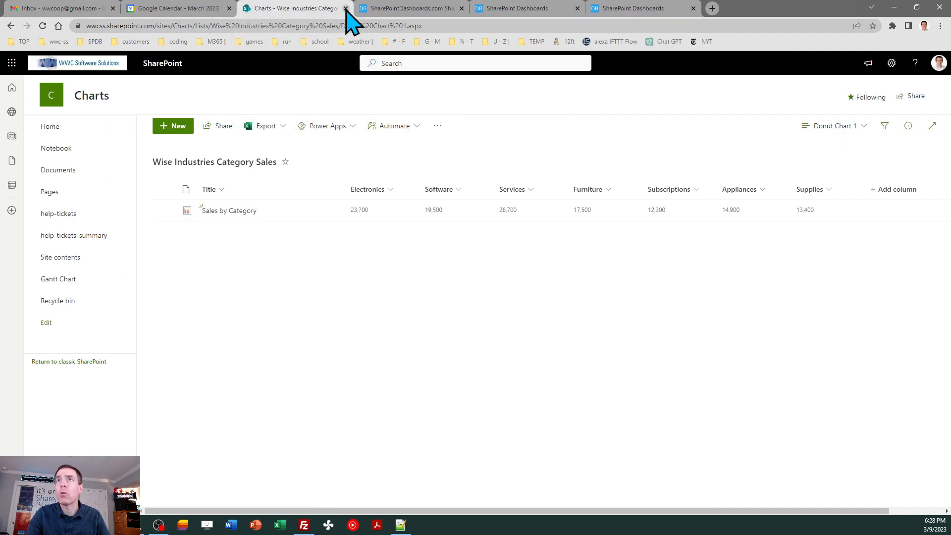
{"action": "left_click", "coordinate": [430, 26]}
{"action": "key", "text": "ctrl+c"}
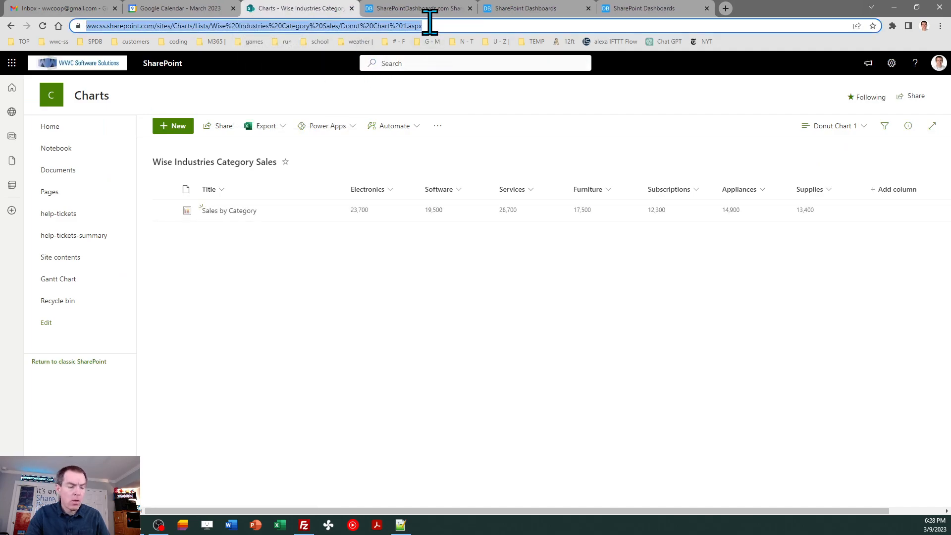
Edit the Charts home page and add a quick link from the copied address of the Donut Chart 1 view
{"action": "left_click", "coordinate": [62, 128]}
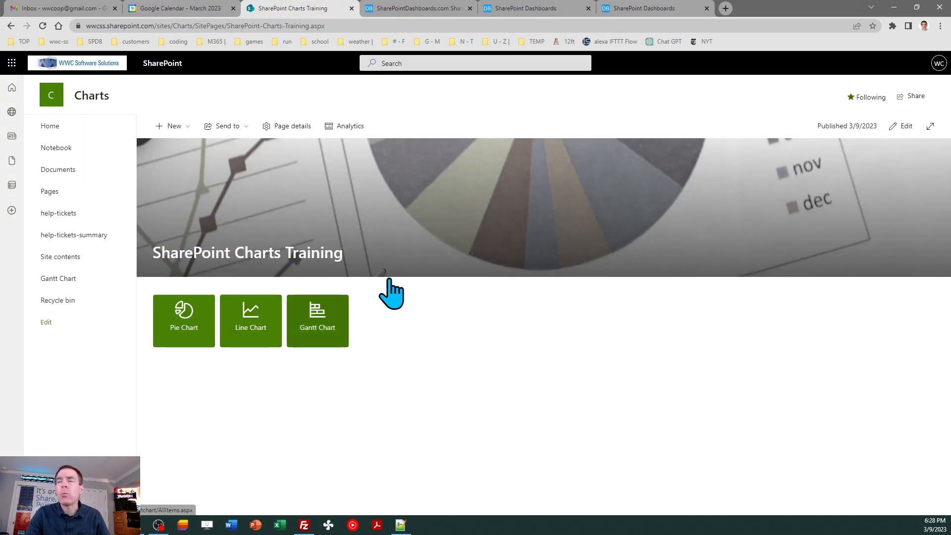
{"action": "left_click", "coordinate": [902, 127]}
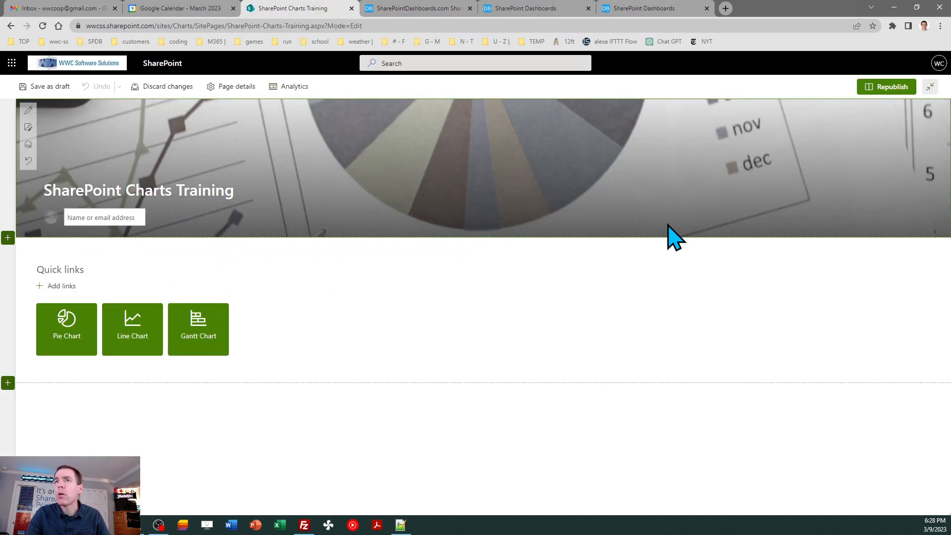
{"action": "left_click", "coordinate": [58, 286]}
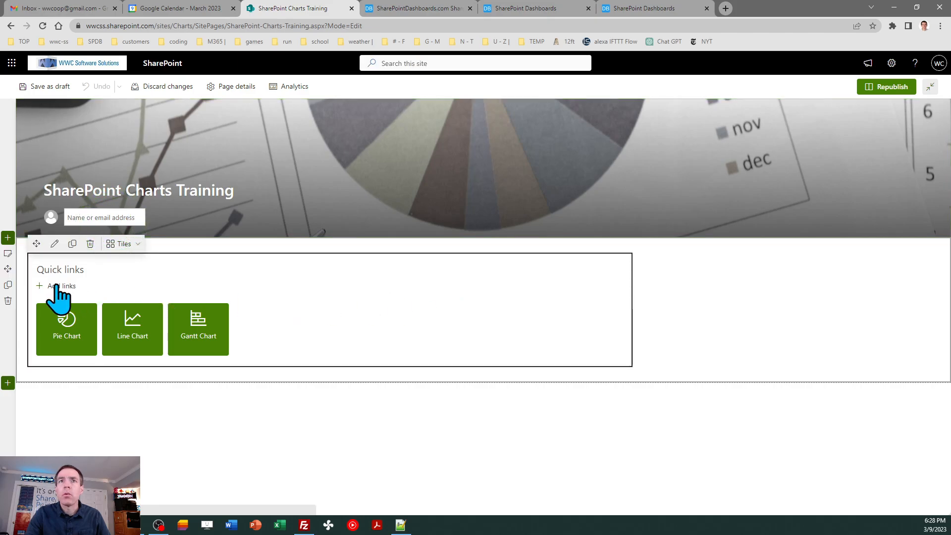
{"action": "left_click", "coordinate": [124, 246]}
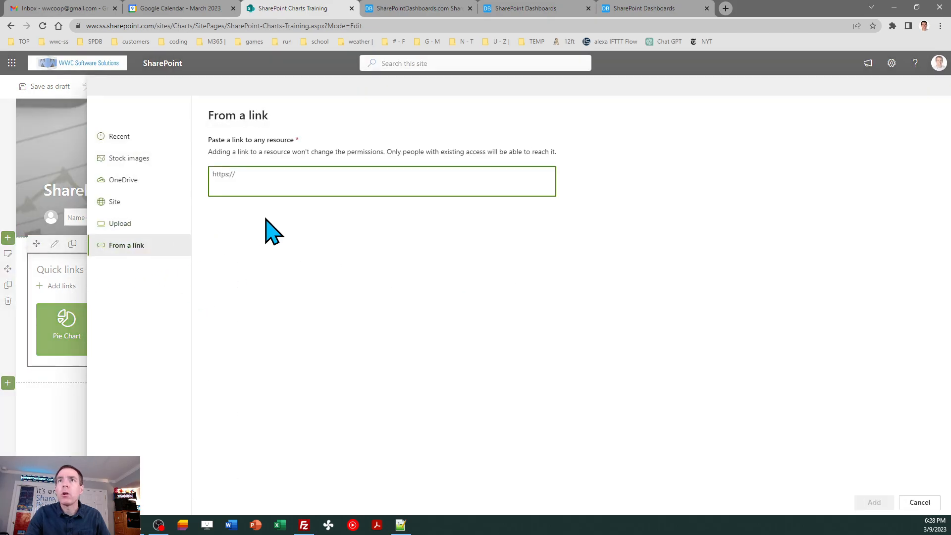
{"action": "key", "text": "ctrl+v"}
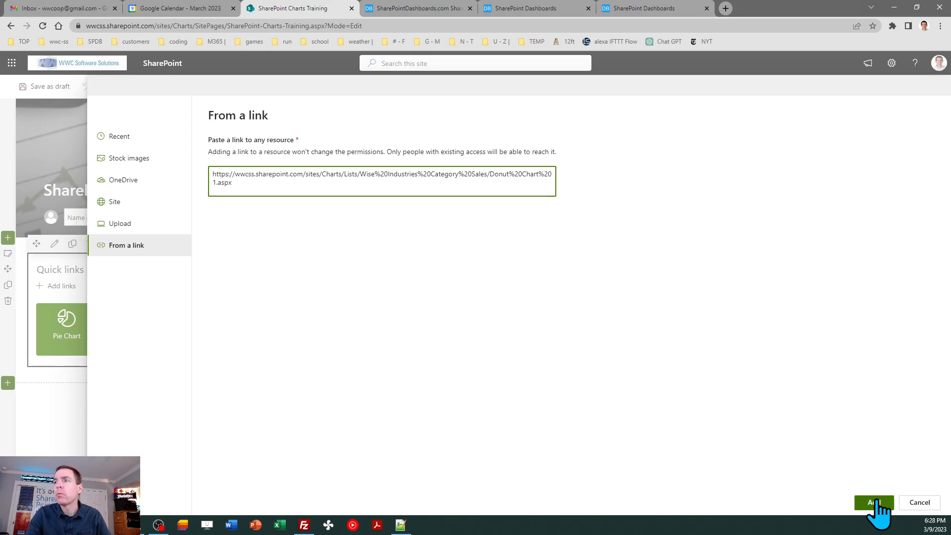
{"action": "left_click", "coordinate": [874, 502]}
Title the new quick link Donut Chart and set its thumbnail to the donutchart icon found by searching for donut
{"action": "left_click", "coordinate": [865, 188]}
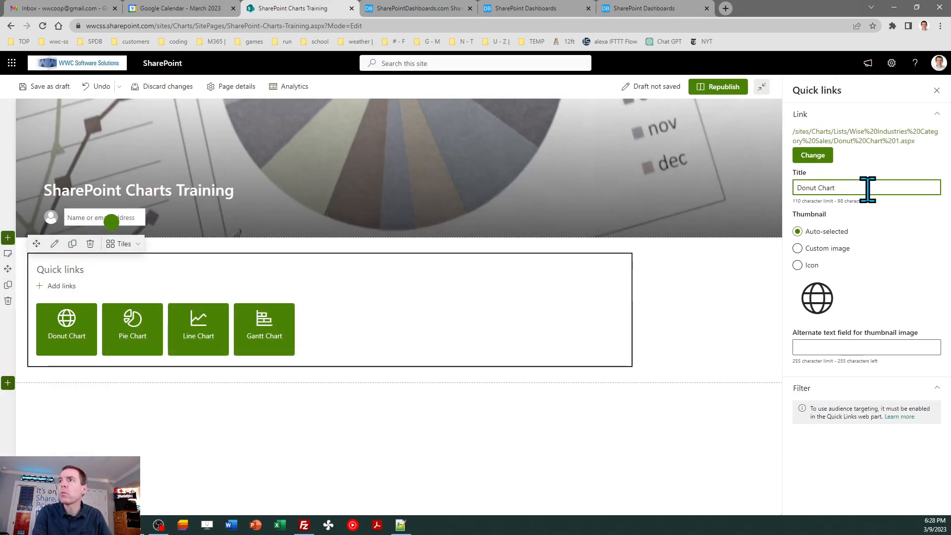
{"action": "left_click", "coordinate": [797, 265]}
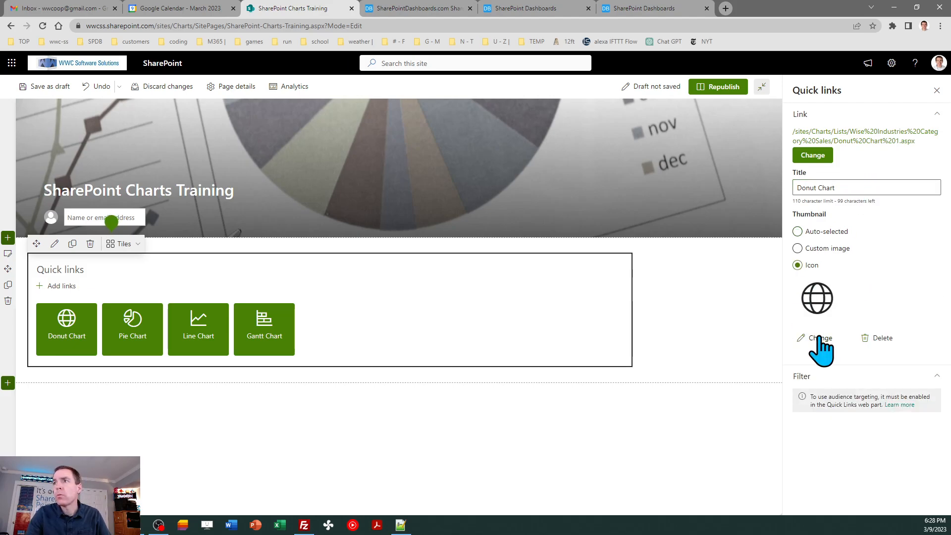
{"action": "left_click", "coordinate": [818, 338]}
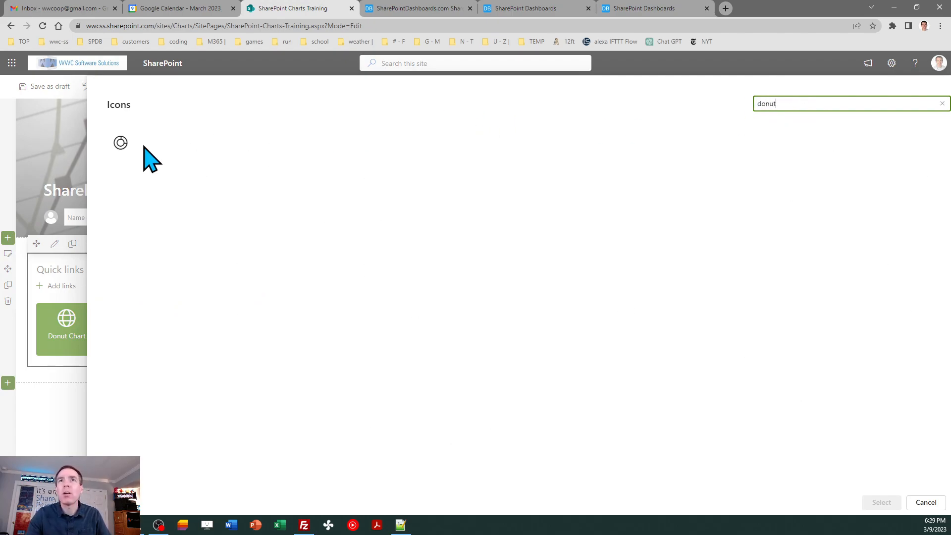
{"action": "left_click", "coordinate": [122, 144]}
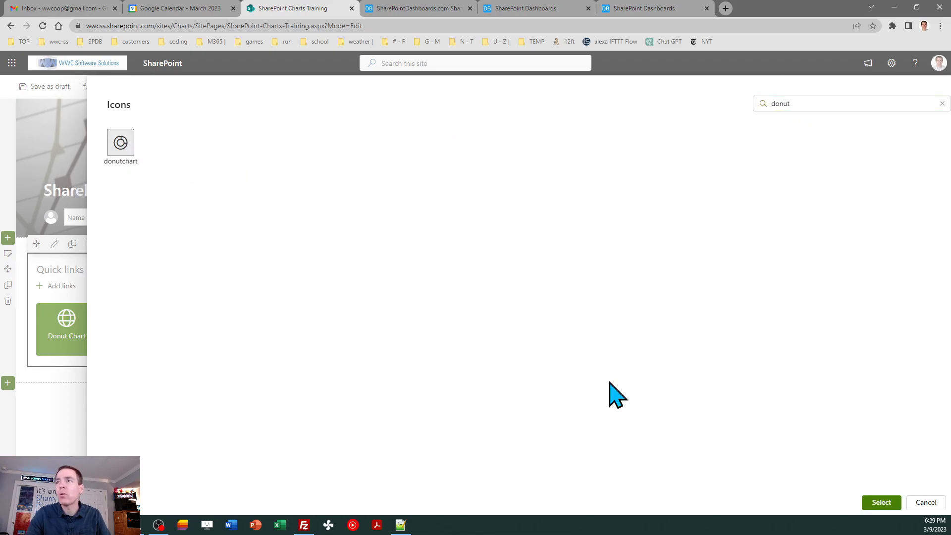
{"action": "left_click", "coordinate": [875, 503]}
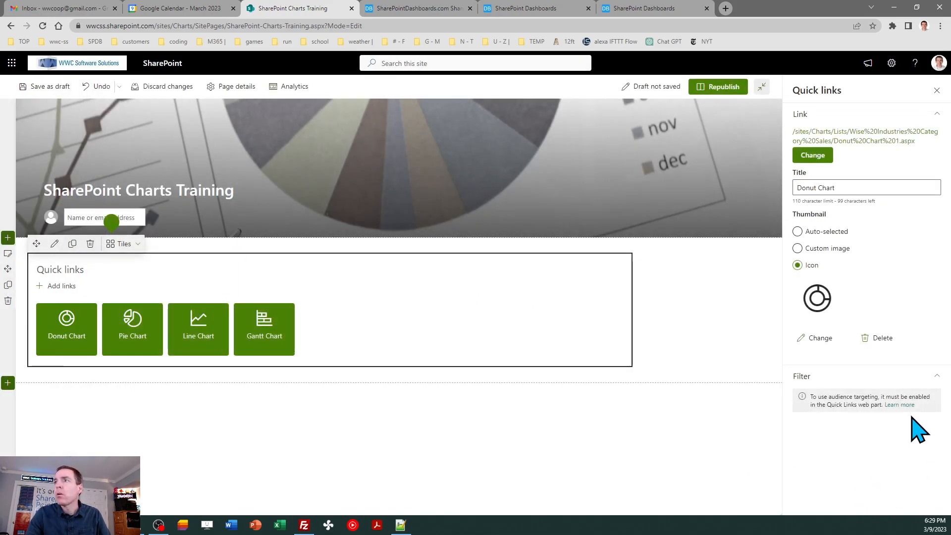
Close the quick link's settings, republish the SharePoint Charts Training page, and open the list through its Pie Chart link
{"action": "left_click", "coordinate": [936, 90]}
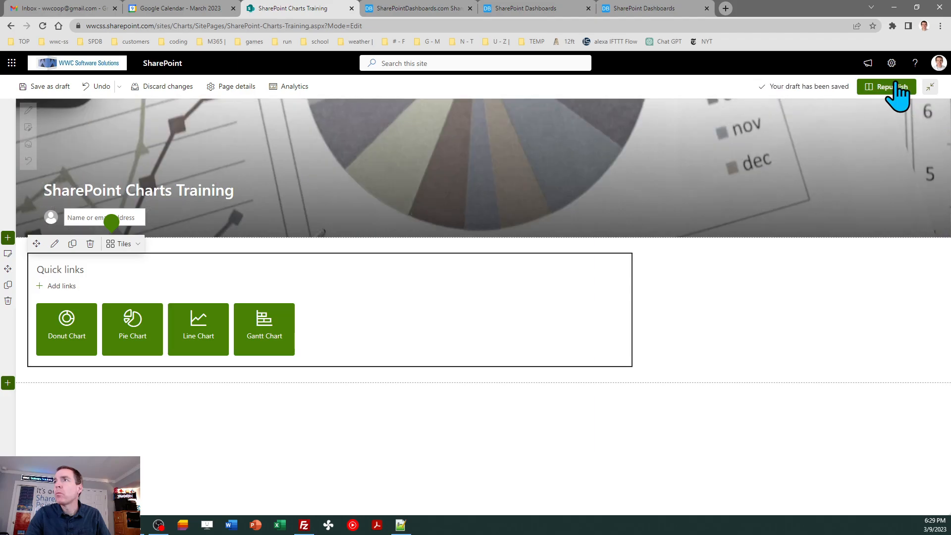
{"action": "left_click", "coordinate": [894, 89]}
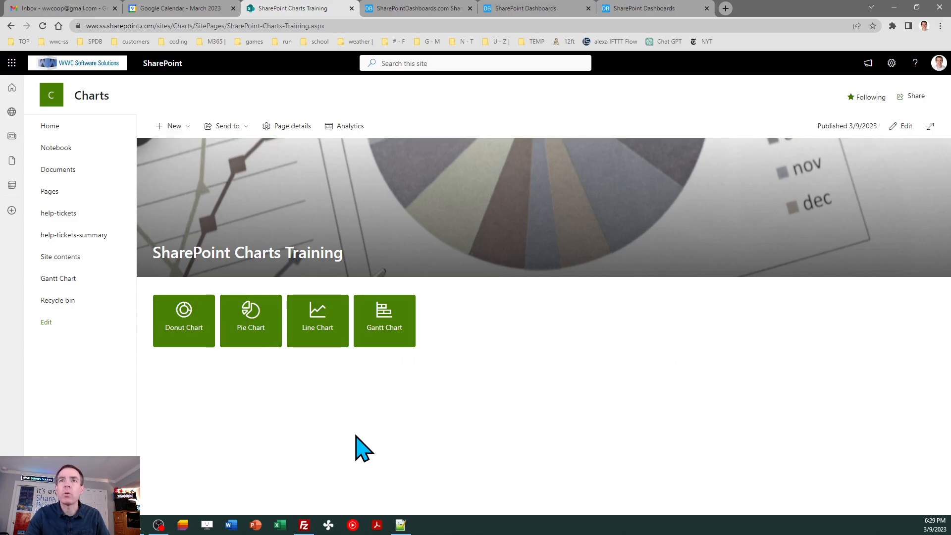
{"action": "left_click", "coordinate": [255, 337]}
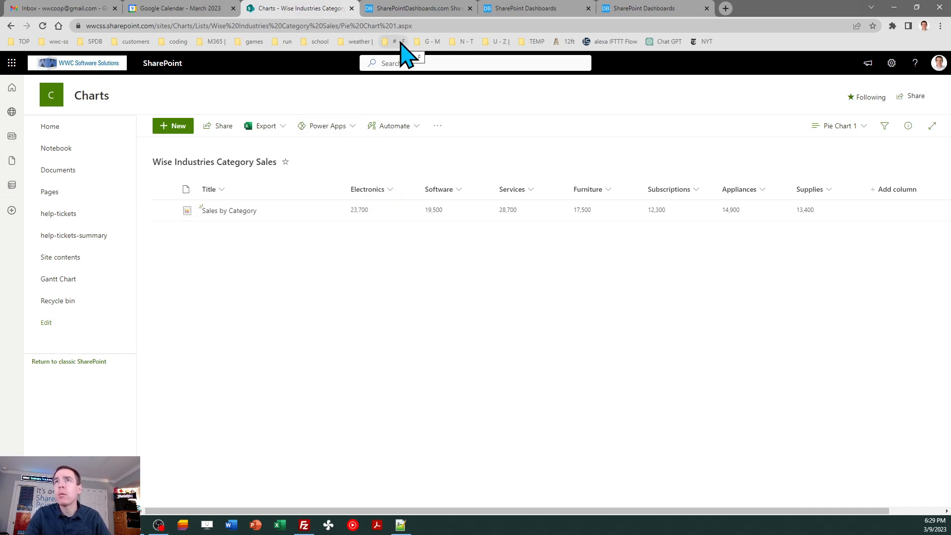
Return to the charts training website and switch to the one-row Pie chart template in SharePoint Dashboard Maker Pro
{"action": "left_click", "coordinate": [403, 9]}
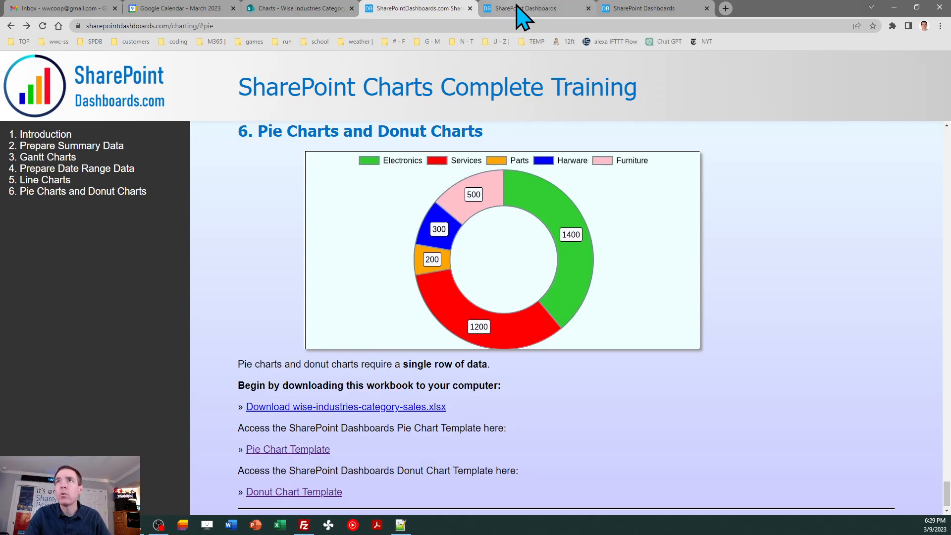
{"action": "mouse_move", "coordinate": [517, 6]}
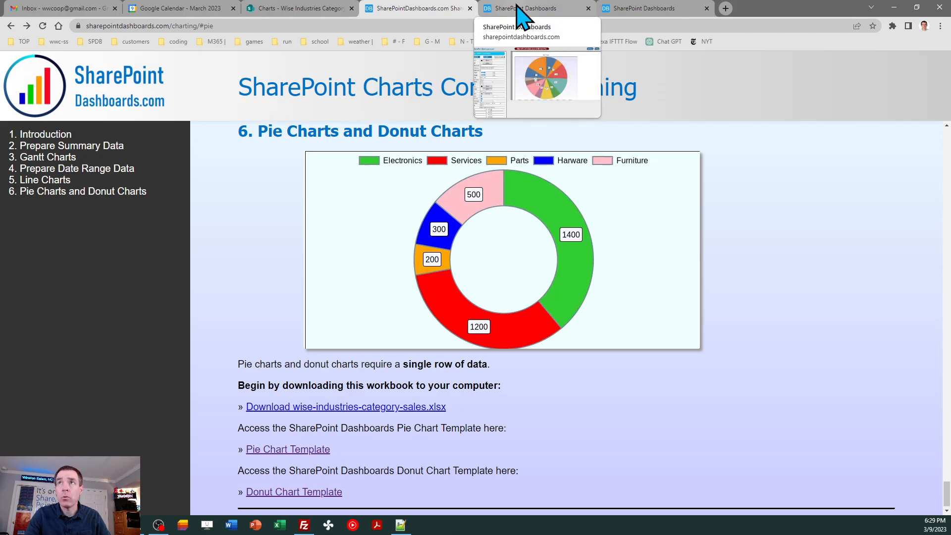
{"action": "left_click", "coordinate": [521, 15]}
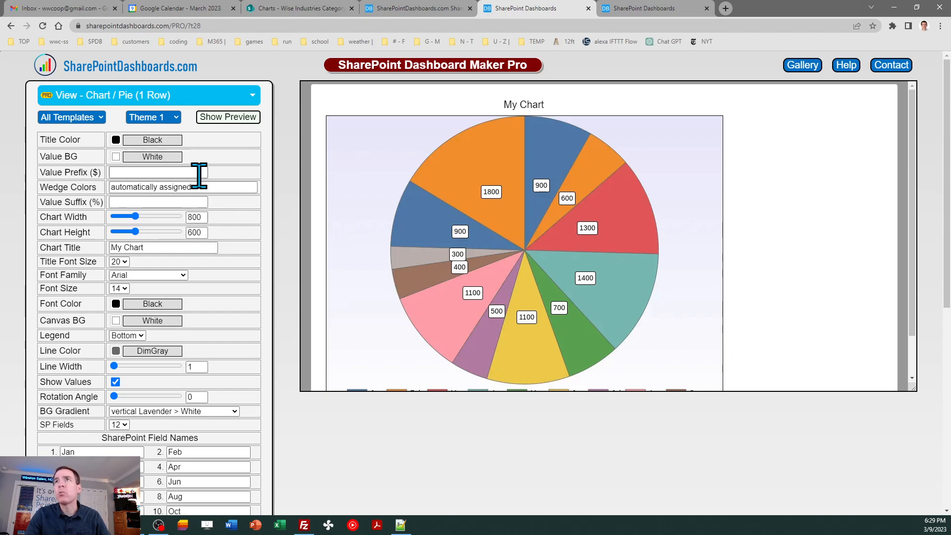
Preview the pie chart template with Theme 2, Theme 3, Theme 4 and Theme 5 in turn
{"action": "left_click", "coordinate": [174, 118]}
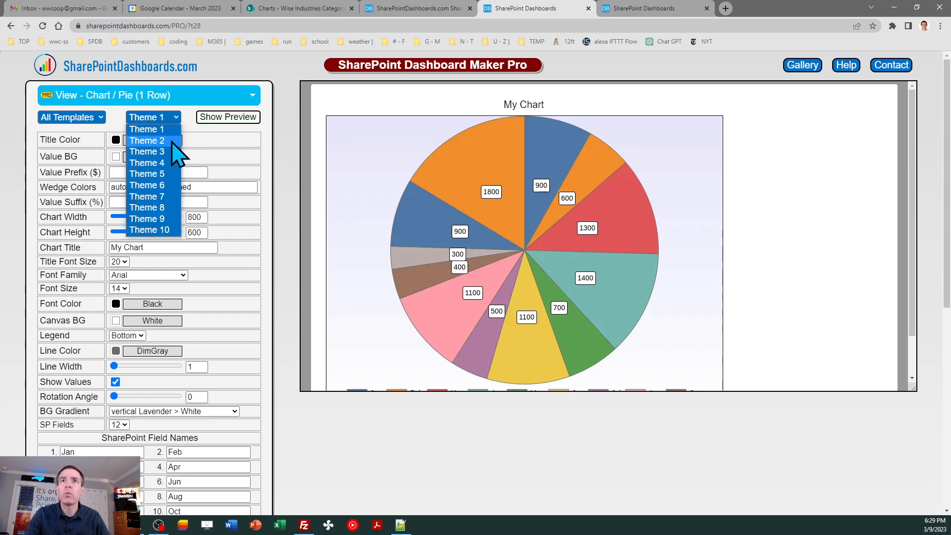
{"action": "left_click", "coordinate": [173, 142]}
{"action": "left_click", "coordinate": [171, 123]}
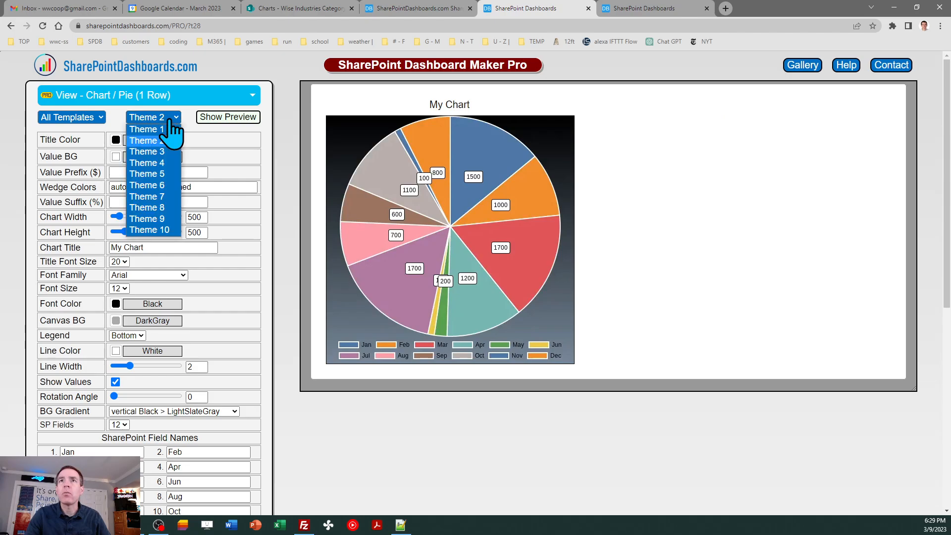
{"action": "left_click", "coordinate": [166, 153]}
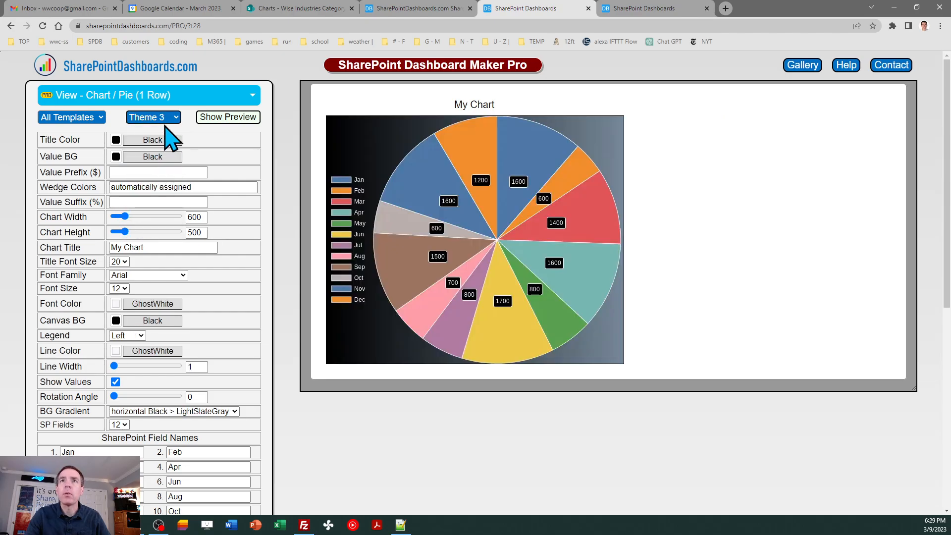
{"action": "left_click", "coordinate": [165, 121]}
{"action": "left_click", "coordinate": [164, 162]}
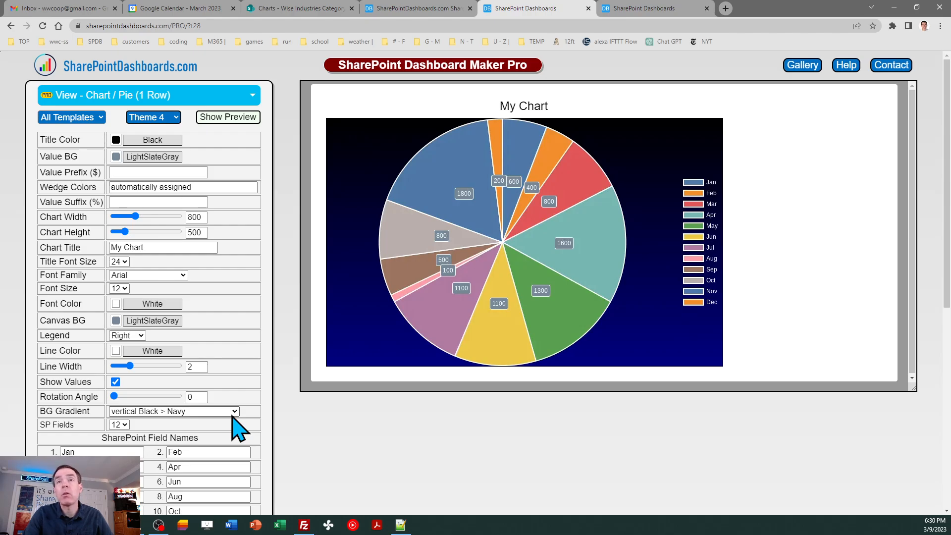
{"action": "left_click", "coordinate": [159, 119]}
{"action": "left_click", "coordinate": [163, 174]}
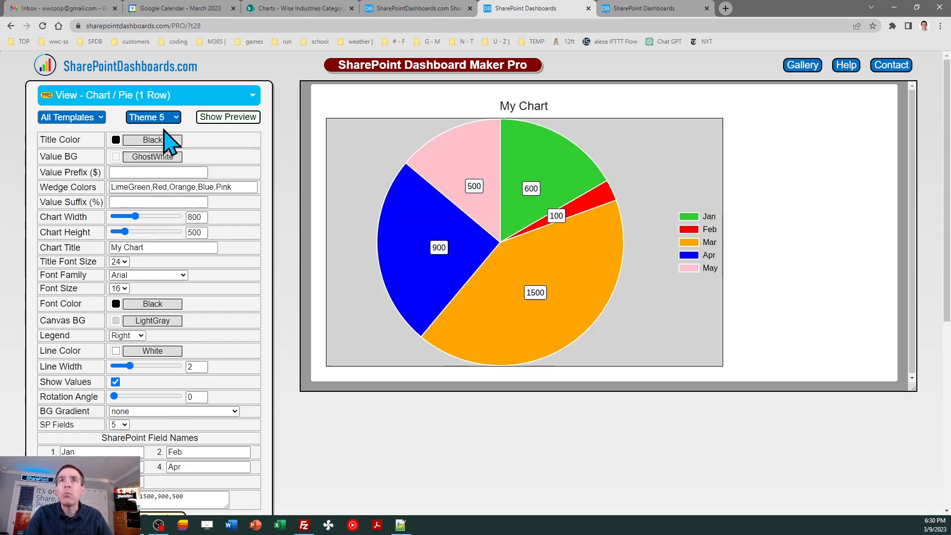
Preview the pie chart template with Theme 7, Theme 8 and Theme 9, and apply Theme 10
{"action": "left_click", "coordinate": [160, 120]}
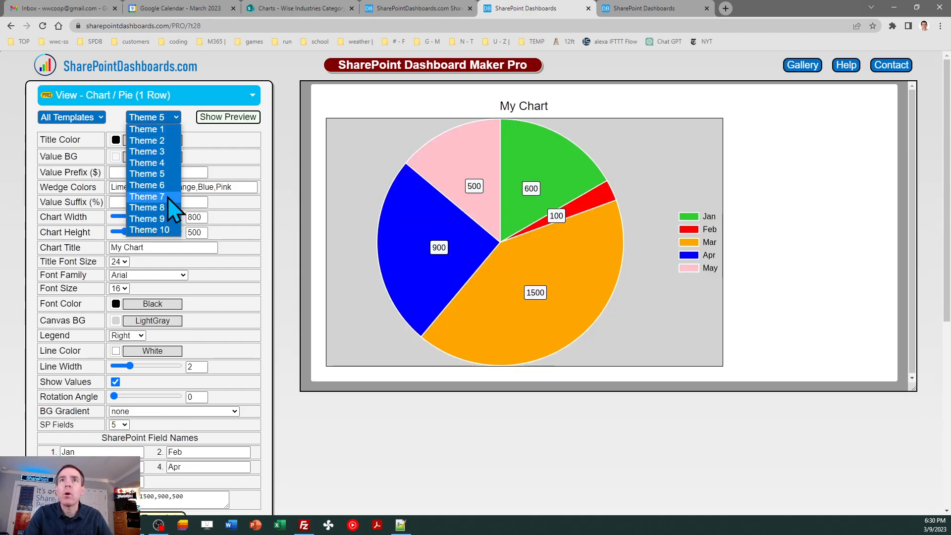
{"action": "left_click", "coordinate": [168, 198]}
{"action": "left_click", "coordinate": [169, 121]}
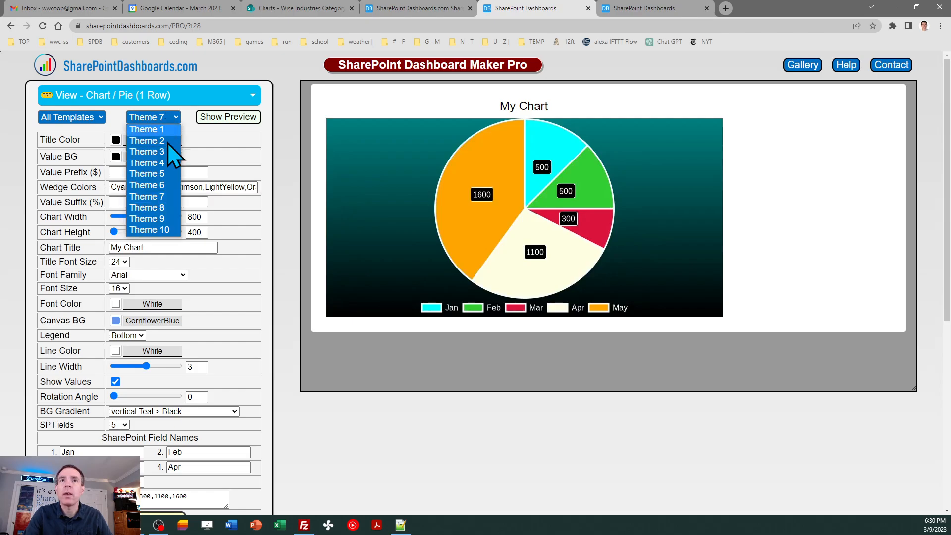
{"action": "left_click", "coordinate": [170, 209]}
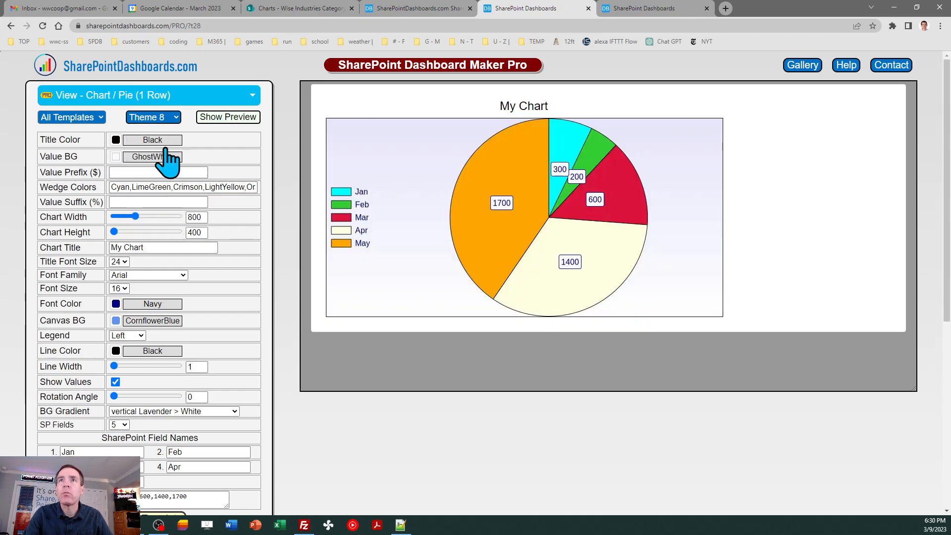
{"action": "left_click", "coordinate": [164, 120]}
{"action": "left_click", "coordinate": [167, 218]}
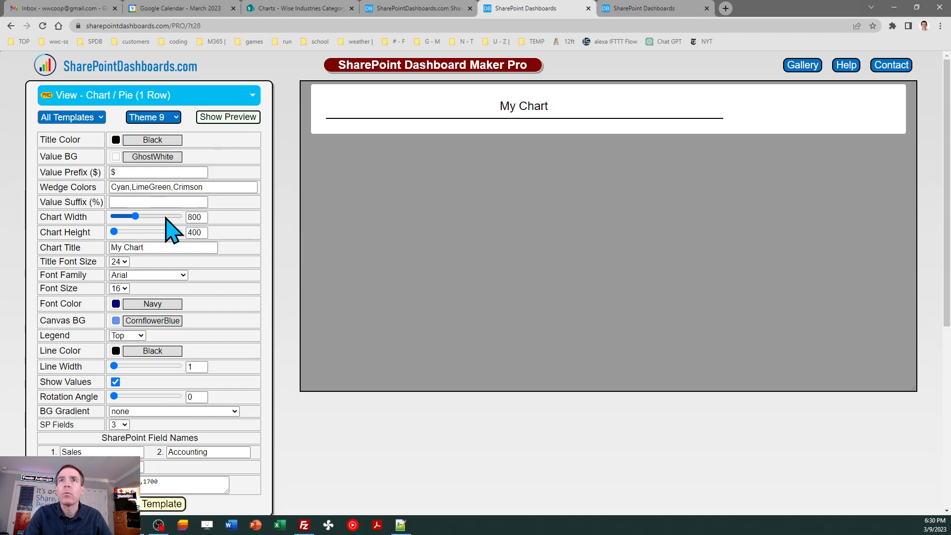
{"action": "left_click", "coordinate": [165, 118]}
{"action": "left_click", "coordinate": [168, 231]}
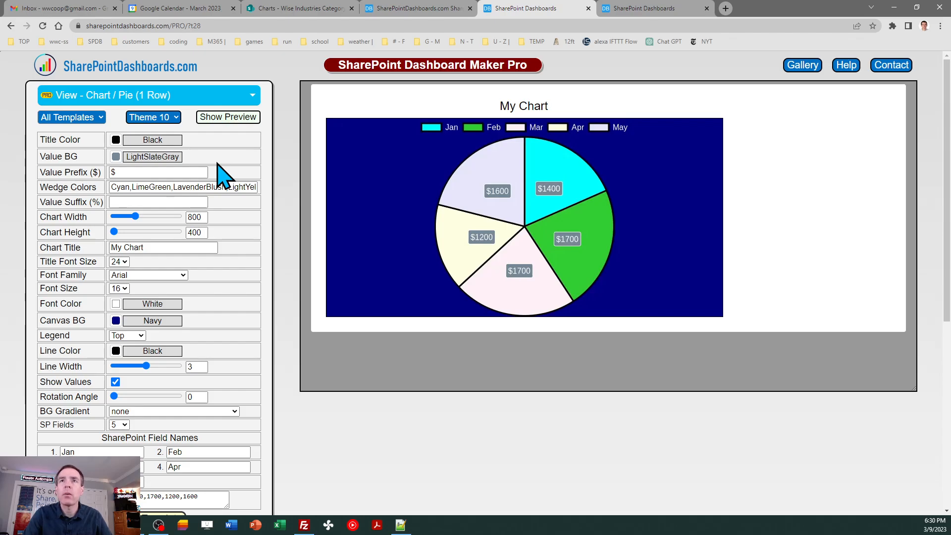
Apply Theme 1 to the pie chart template, check the list's category columns, and set the number of SharePoint fields to 7
{"action": "left_click", "coordinate": [165, 118]}
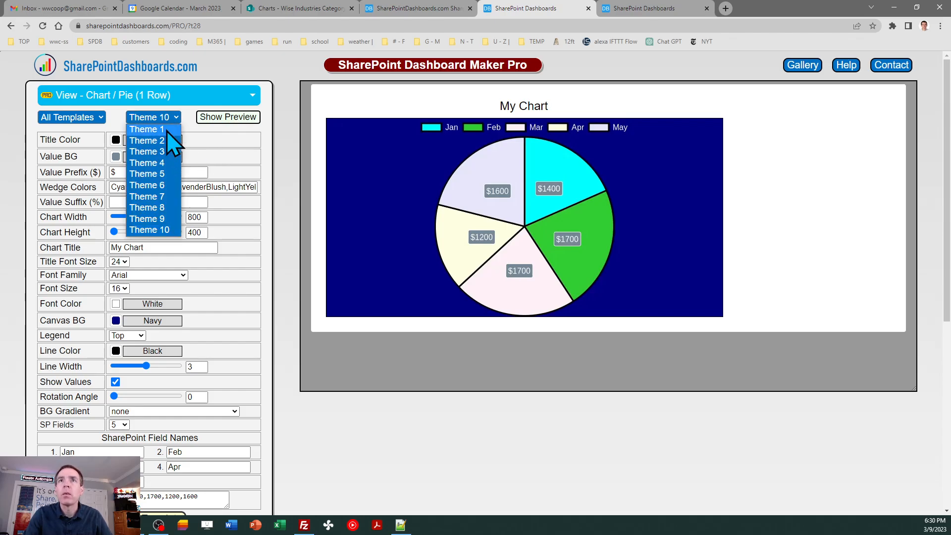
{"action": "left_click", "coordinate": [166, 131]}
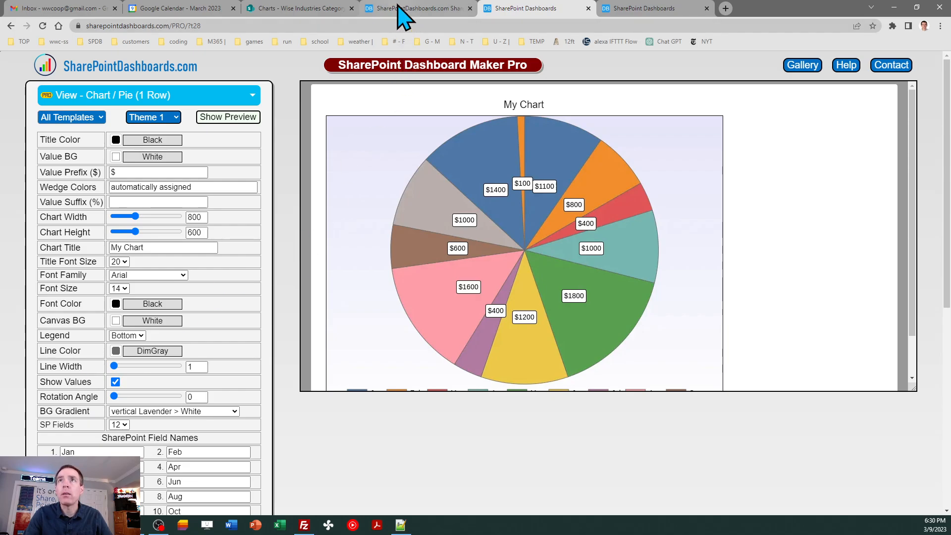
{"action": "left_click", "coordinate": [309, 10]}
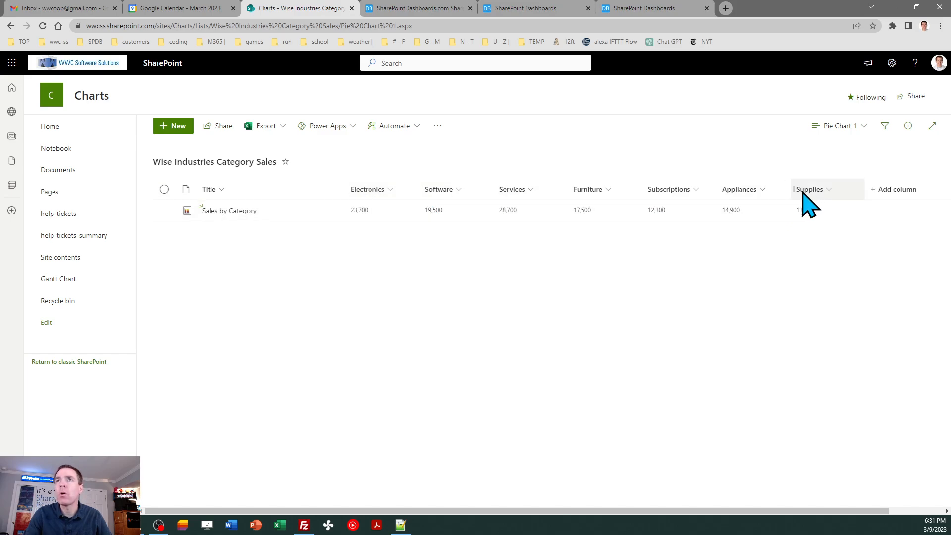
{"action": "left_click", "coordinate": [521, 10]}
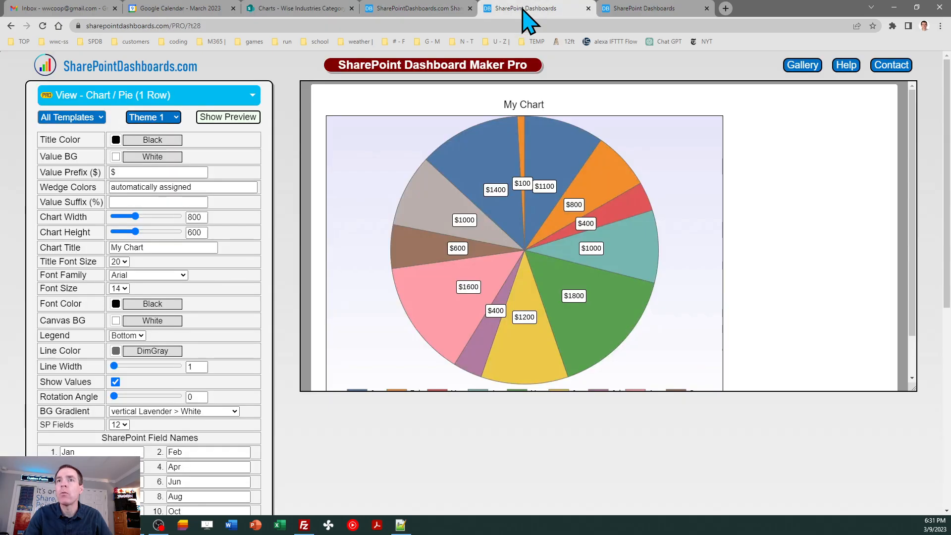
{"action": "left_click", "coordinate": [125, 424]}
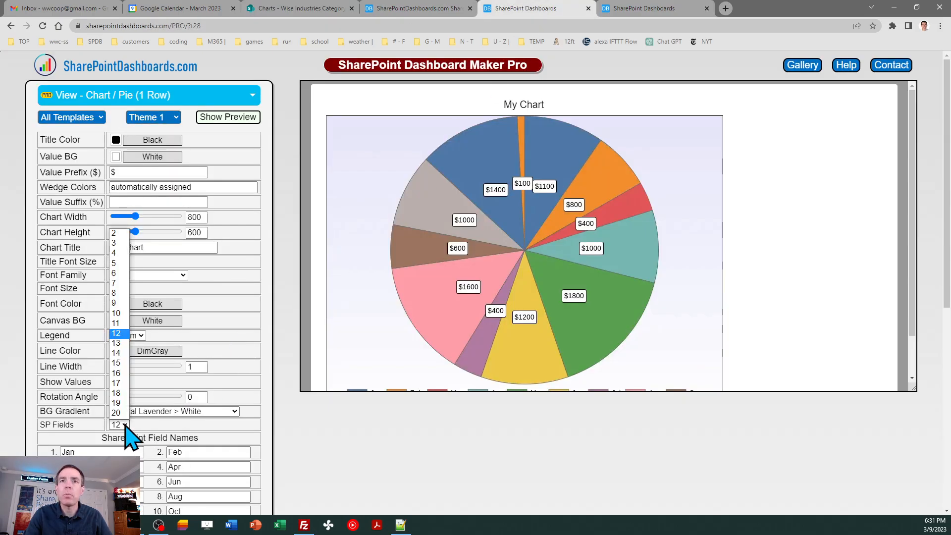
{"action": "left_click", "coordinate": [116, 284]}
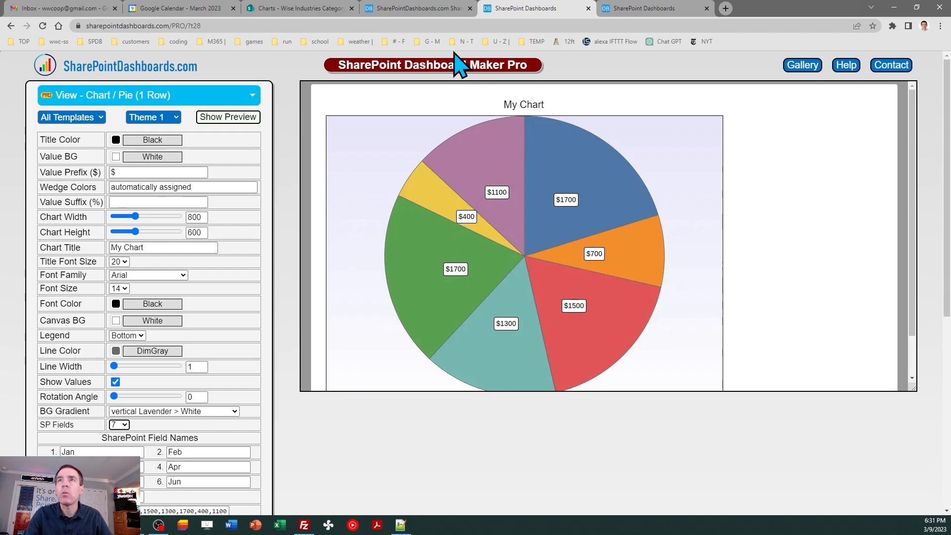
Check the list's column names and name the first three SharePoint fields Electronics, Software and Services
{"action": "left_click", "coordinate": [337, 7]}
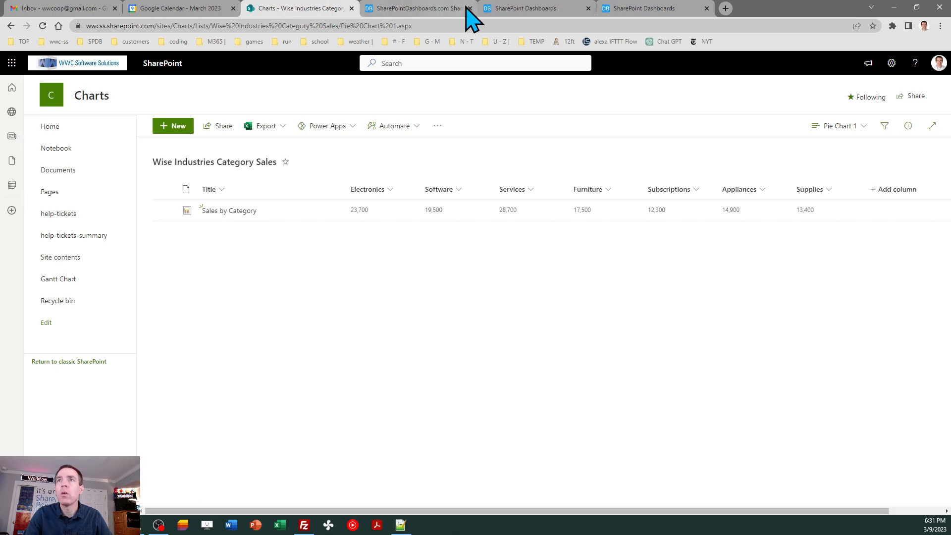
{"action": "left_click", "coordinate": [513, 9]}
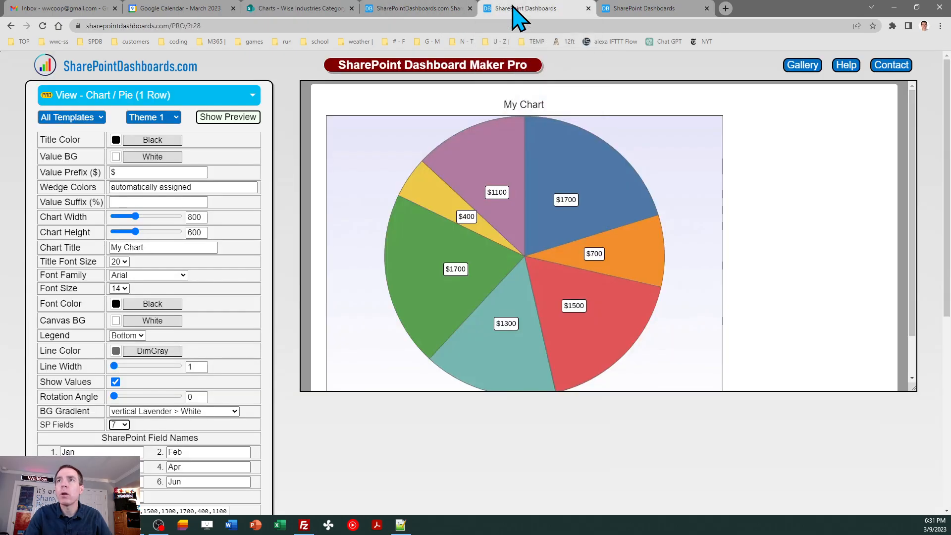
{"action": "left_click", "coordinate": [97, 451]}
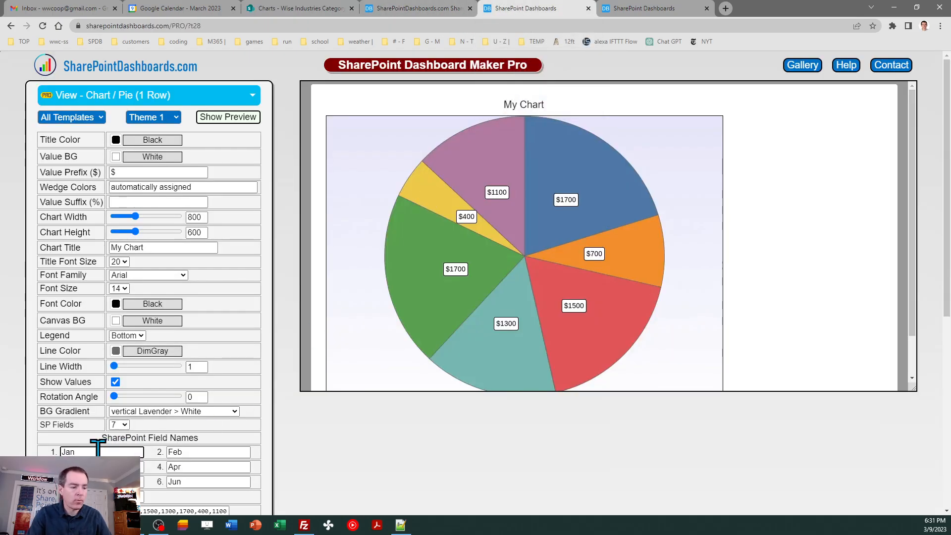
{"action": "key", "text": "ctrl+a"}
{"action": "type", "text": "E"}
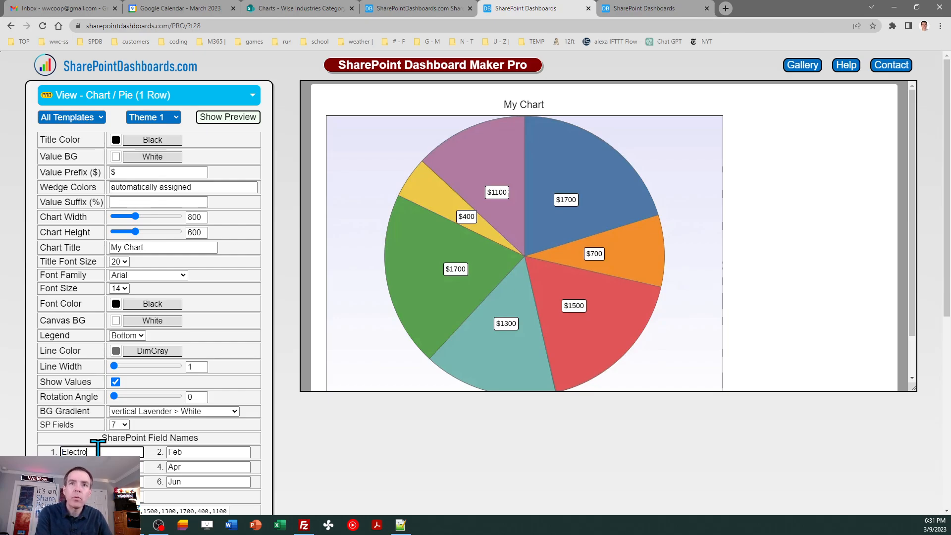
{"action": "key", "text": "Tab"}
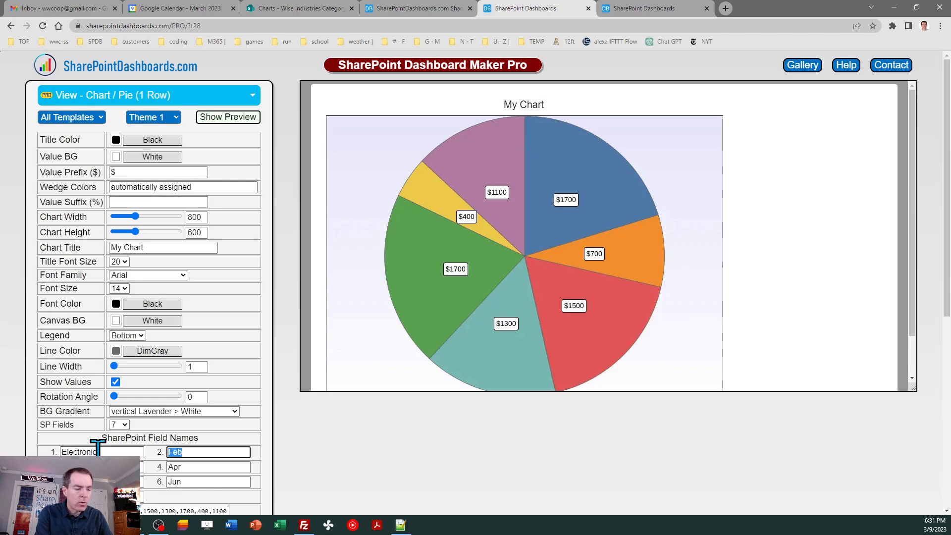
{"action": "type", "text": "Software"}
{"action": "key", "text": "Tab"}
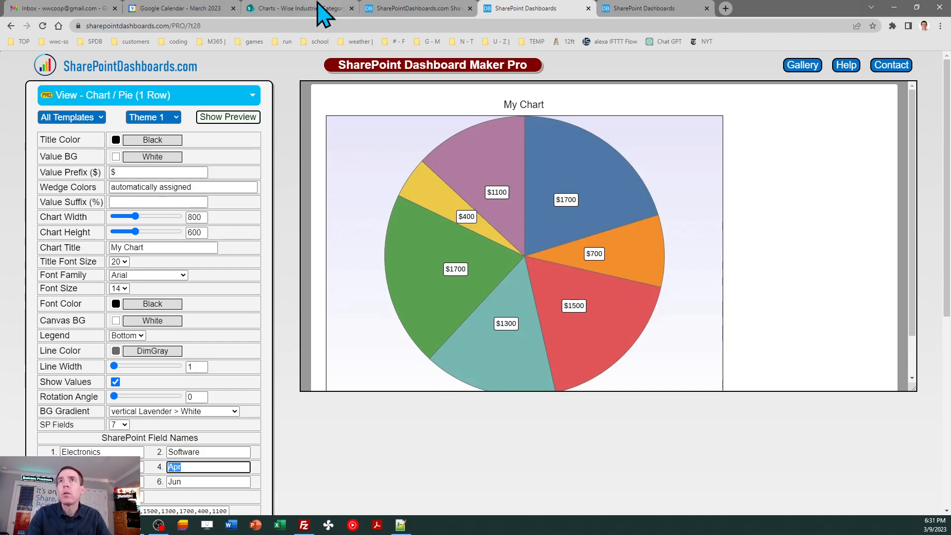
Name SharePoint fields 4 to 7 Furniture, Subscriptions, Appliances and Supplies, checking them against the list's columns
{"action": "left_click", "coordinate": [319, 10]}
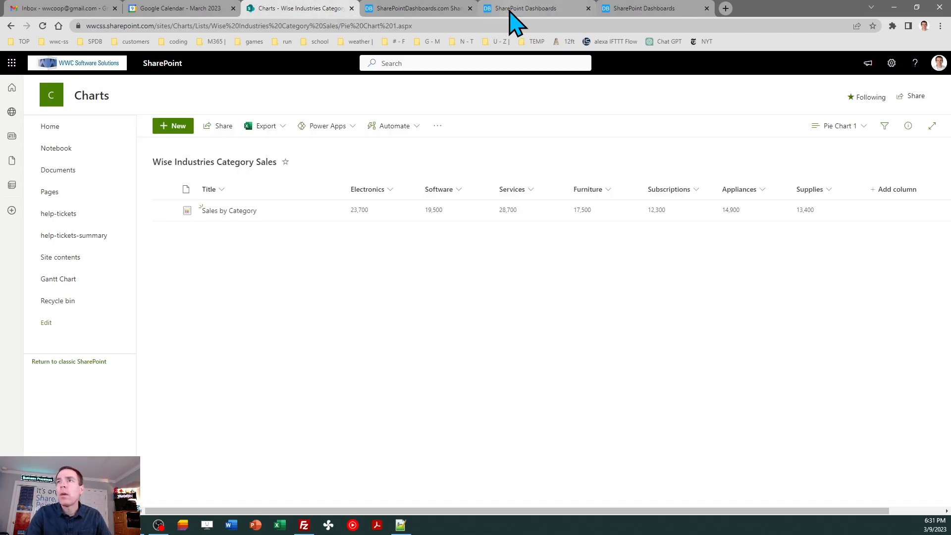
{"action": "left_click", "coordinate": [535, 3]}
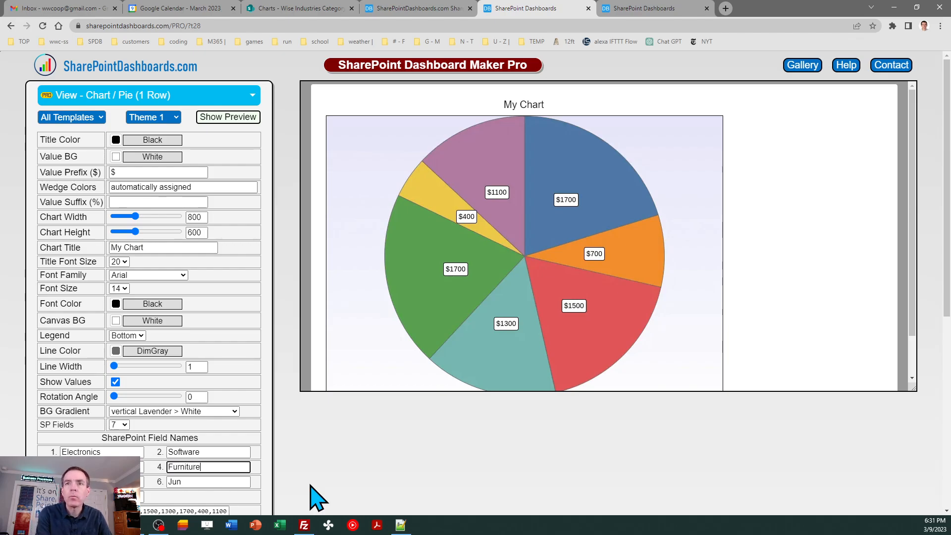
{"action": "key", "text": "Tab"}
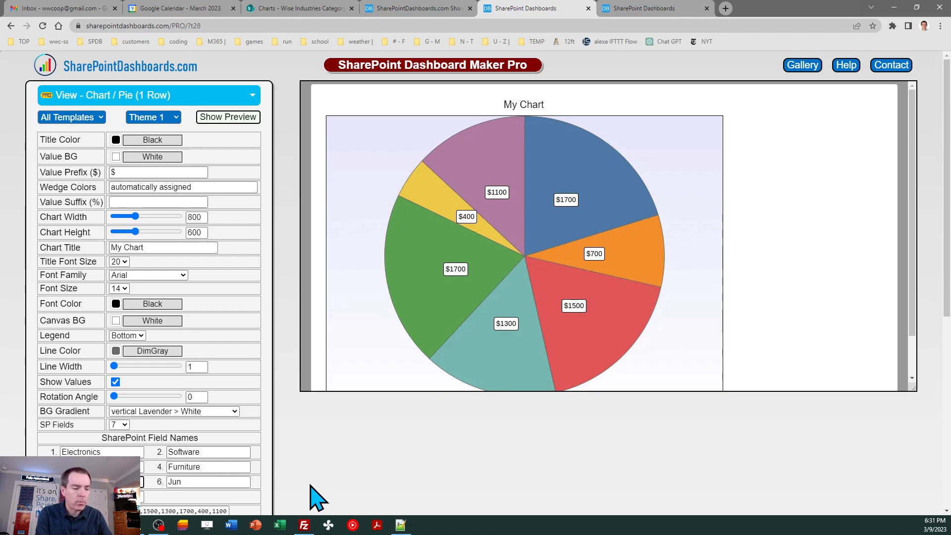
{"action": "key", "text": "Tab"}
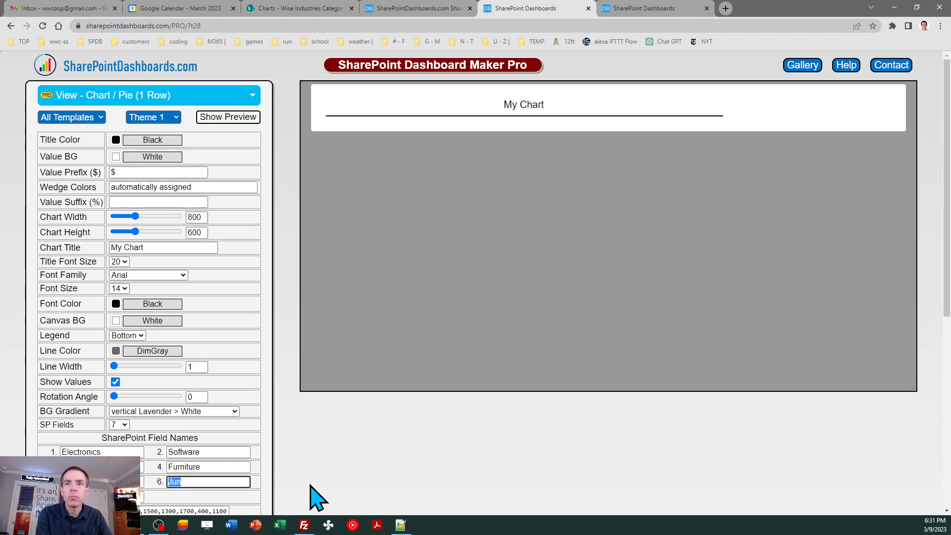
{"action": "type", "text": "Appliances"}
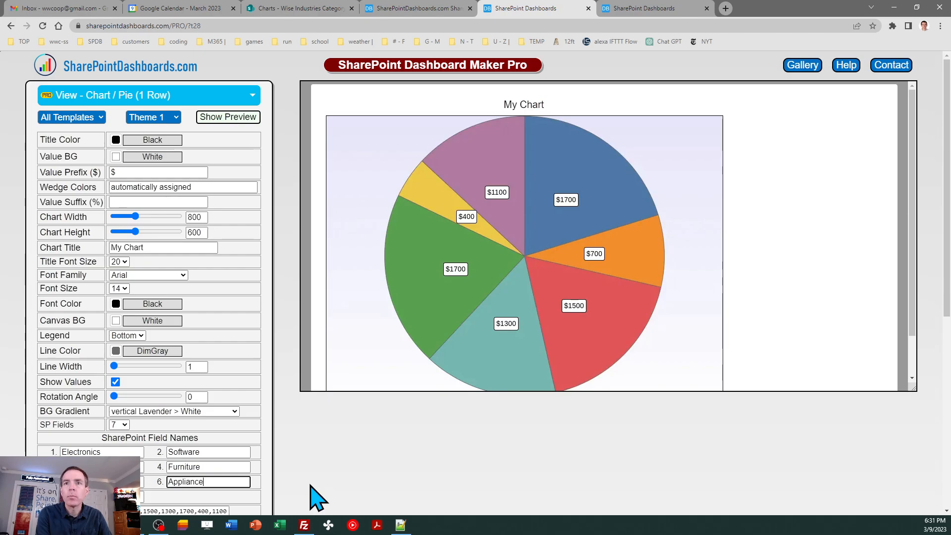
{"action": "key", "text": "Tab"}
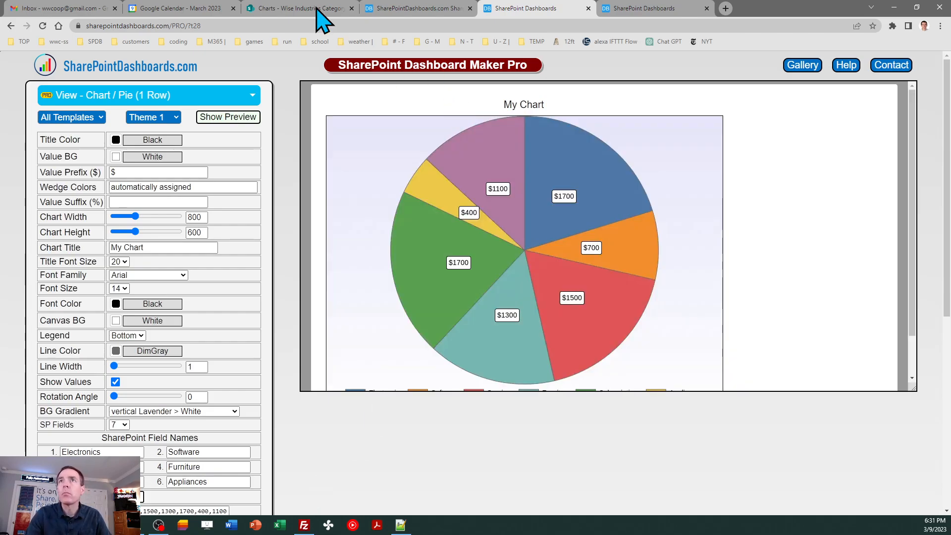
{"action": "left_click", "coordinate": [317, 8]}
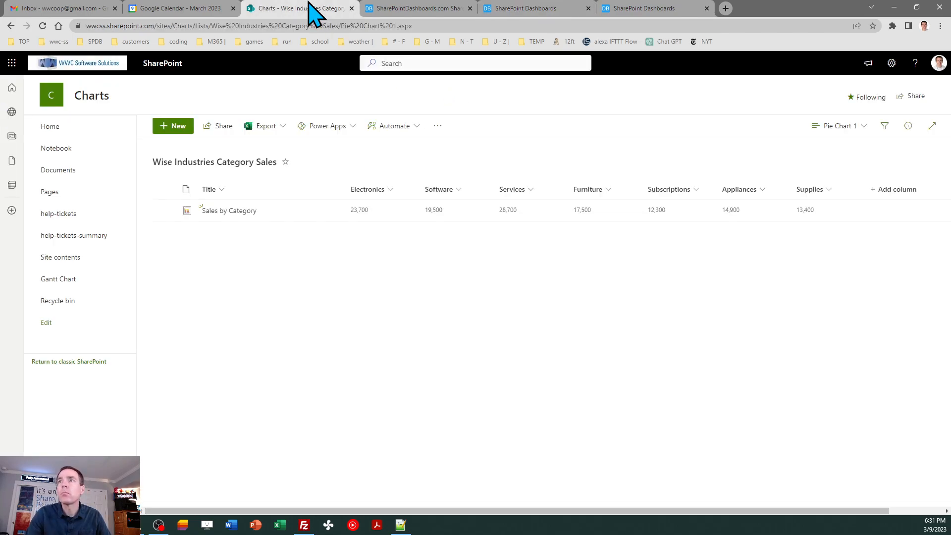
{"action": "left_click", "coordinate": [529, 5]}
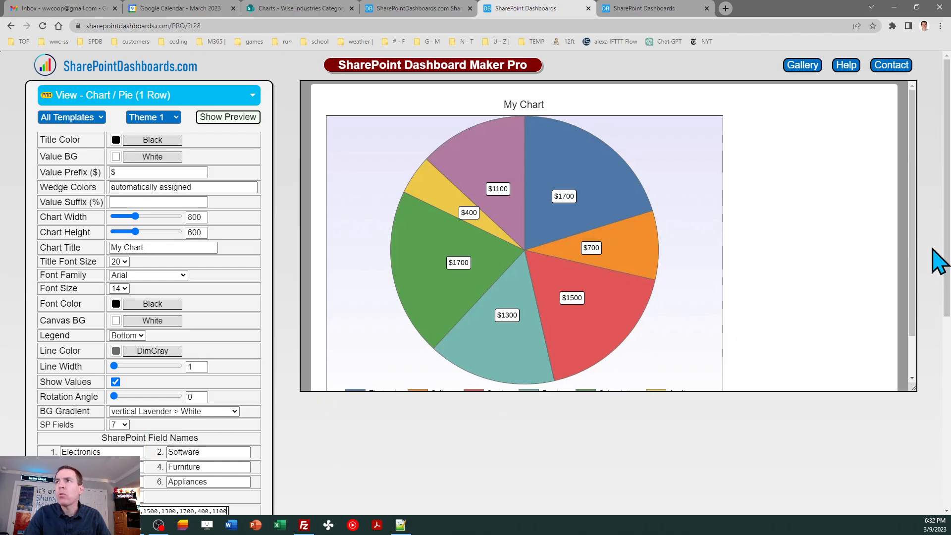
Copy the configured pie chart template's code and dismiss the copy instructions
{"action": "scroll", "coordinate": [381, 439], "scroll_direction": "down", "scroll_amount": 2}
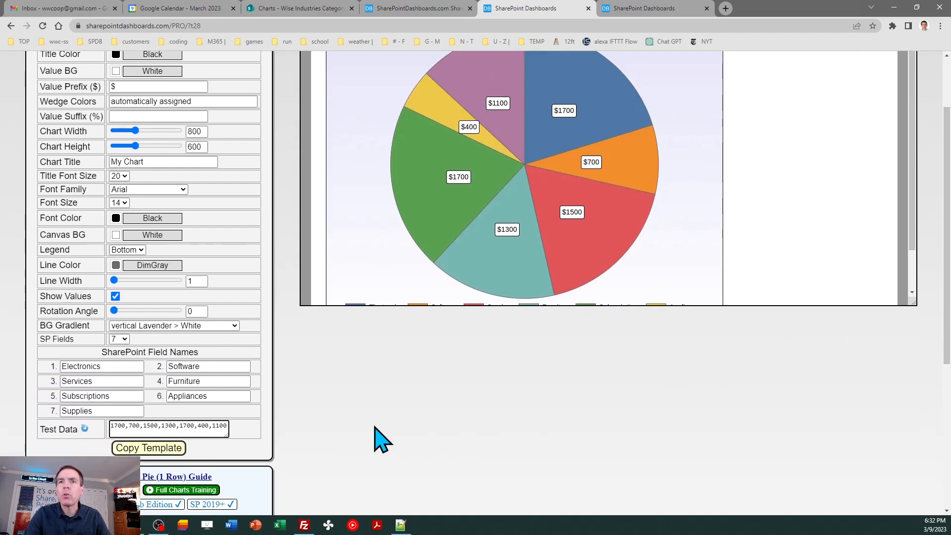
{"action": "left_click", "coordinate": [157, 450]}
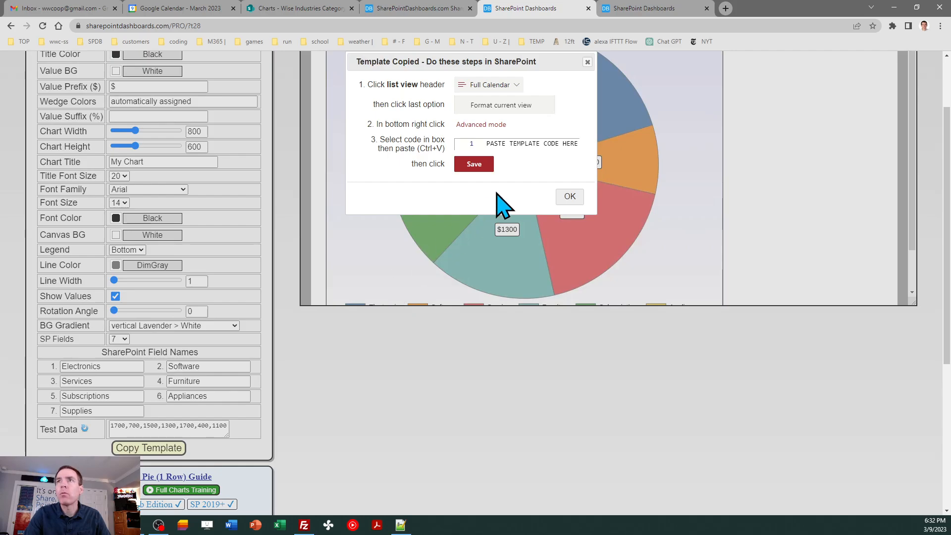
{"action": "left_click", "coordinate": [570, 197]}
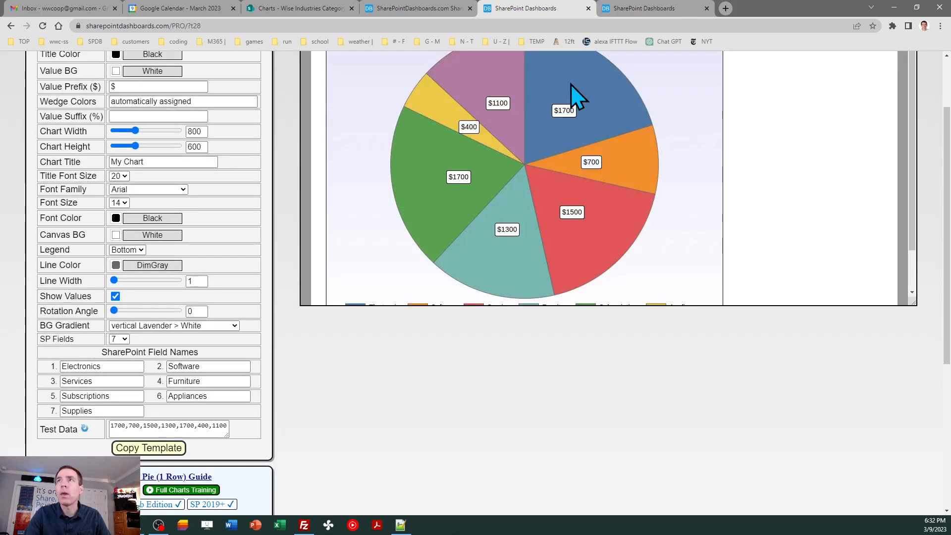
In the SharePoint list, replace the Pie Chart 1 view's formatting JSON with the copied template code and save it
{"action": "left_click", "coordinate": [317, 8]}
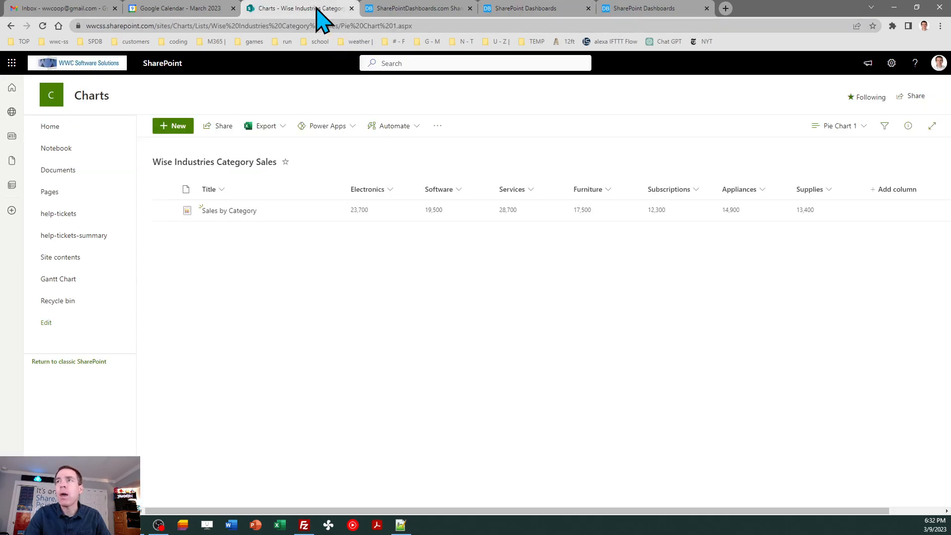
{"action": "left_click", "coordinate": [834, 128]}
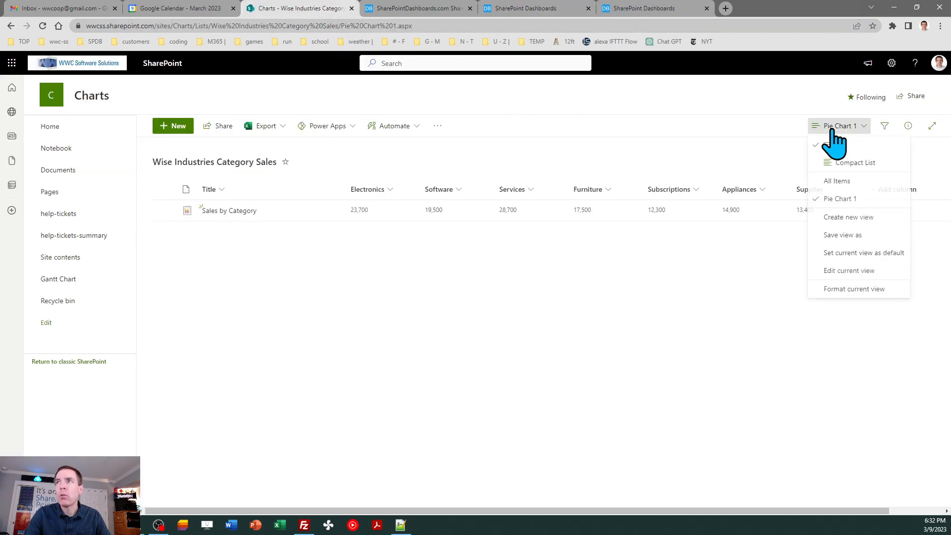
{"action": "left_click", "coordinate": [848, 291]}
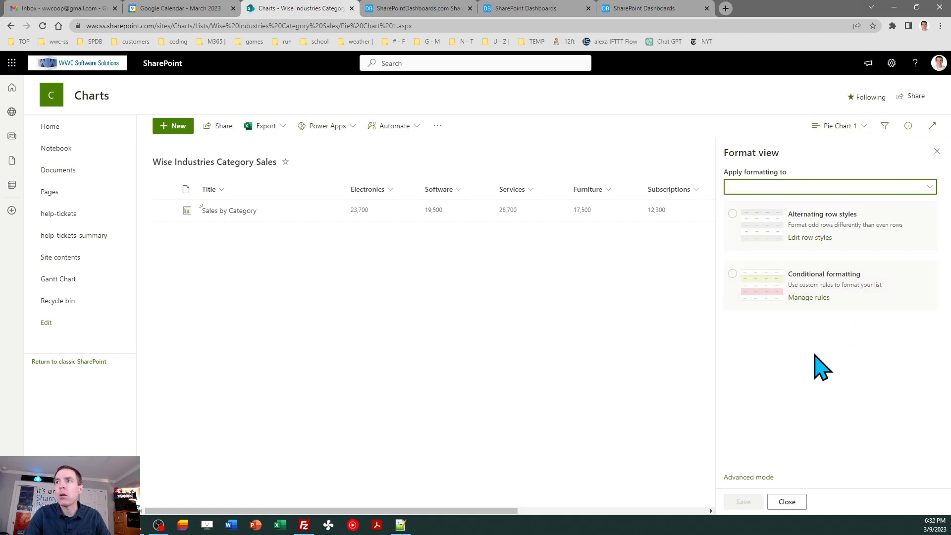
{"action": "left_click", "coordinate": [747, 477]}
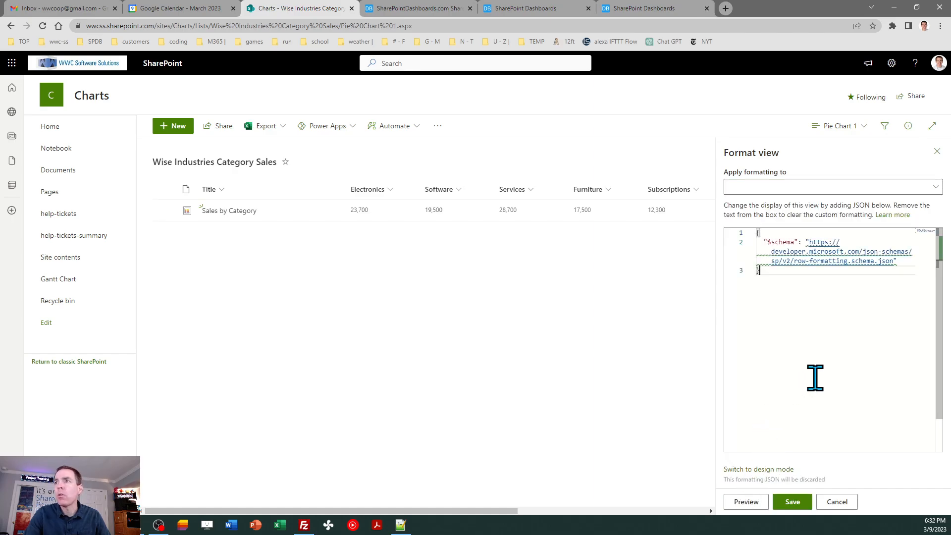
{"action": "key", "text": "ctrl+a"}
{"action": "key", "text": "ctrl+v"}
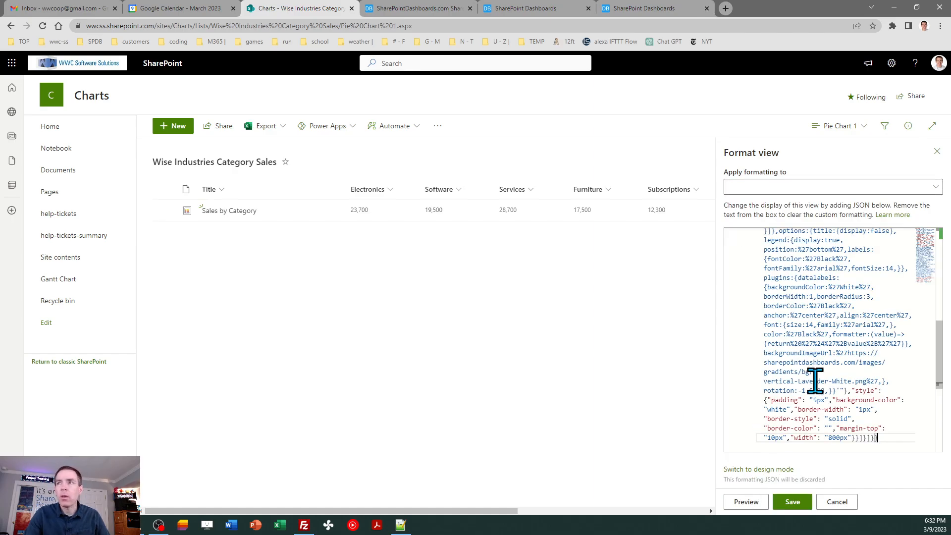
{"action": "left_click", "coordinate": [792, 502]}
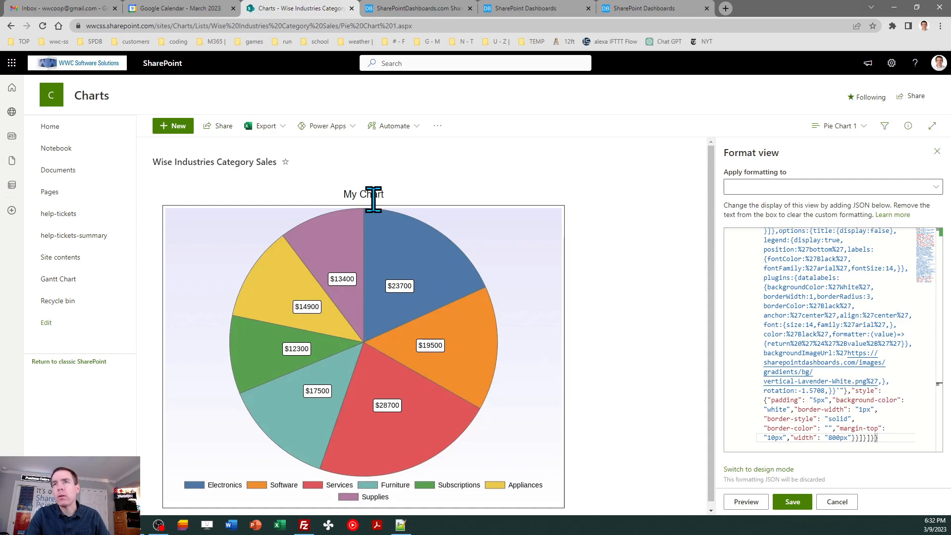
Return to the pie chart template in Dashboard Maker Pro and set the chart title to Category Sales
{"action": "left_click", "coordinate": [528, 9]}
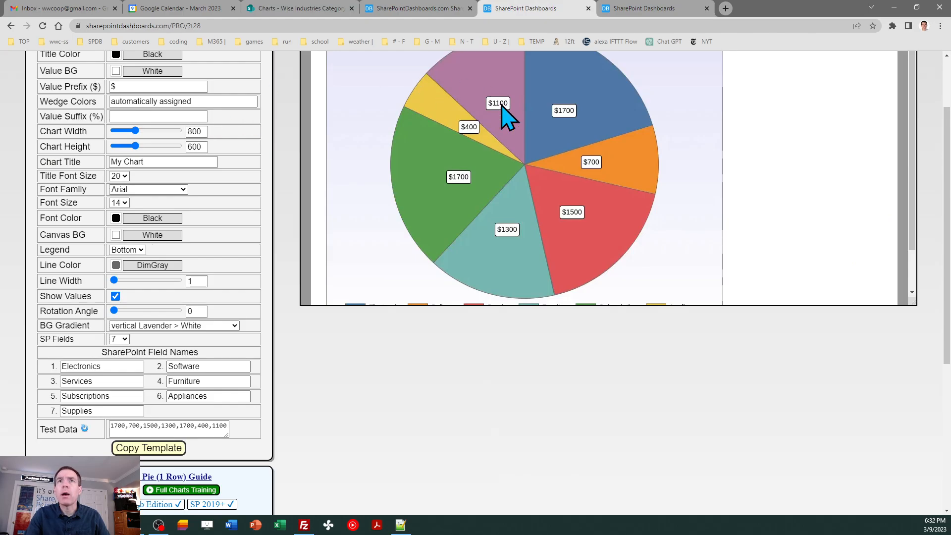
{"action": "triple_click", "coordinate": [159, 161]}
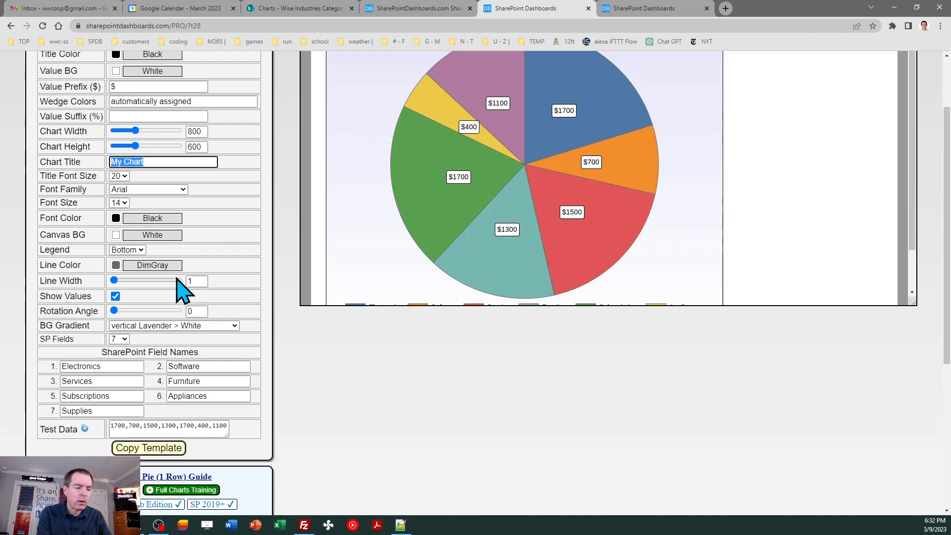
{"action": "type", "text": "Ca"}
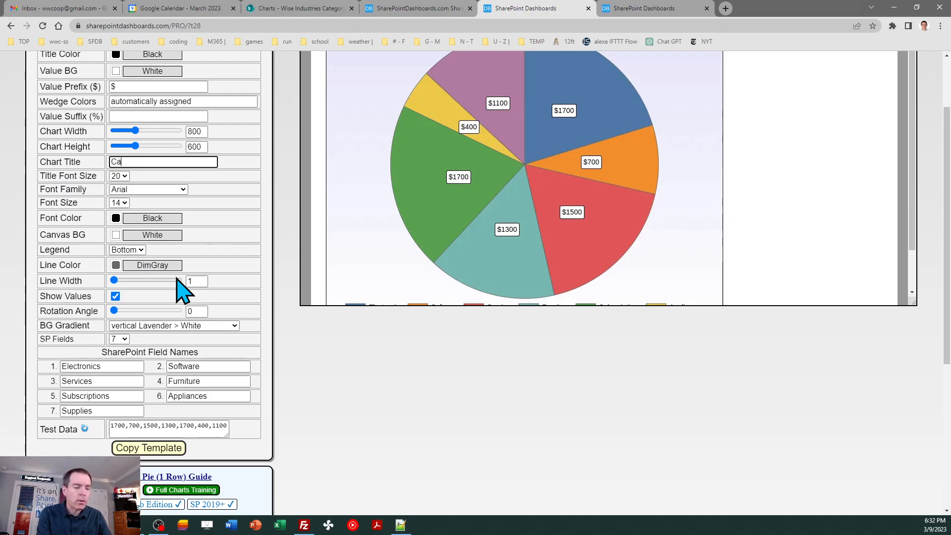
{"action": "type", "text": "tegor"}
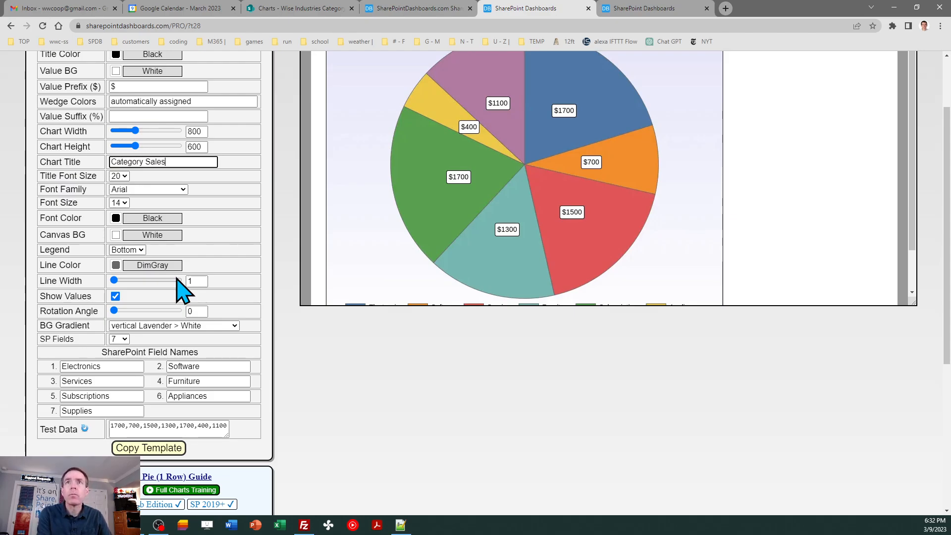
{"action": "type", "text": "y Sales"}
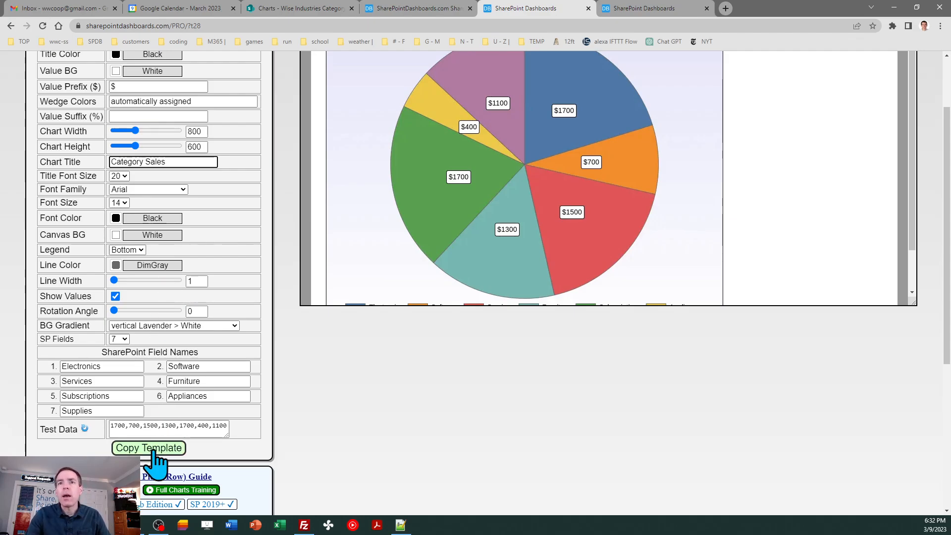
Replace the template's chart title with the field reference [$Title]
{"action": "triple_click", "coordinate": [180, 160]}
{"action": "key", "text": "BackSpace"}
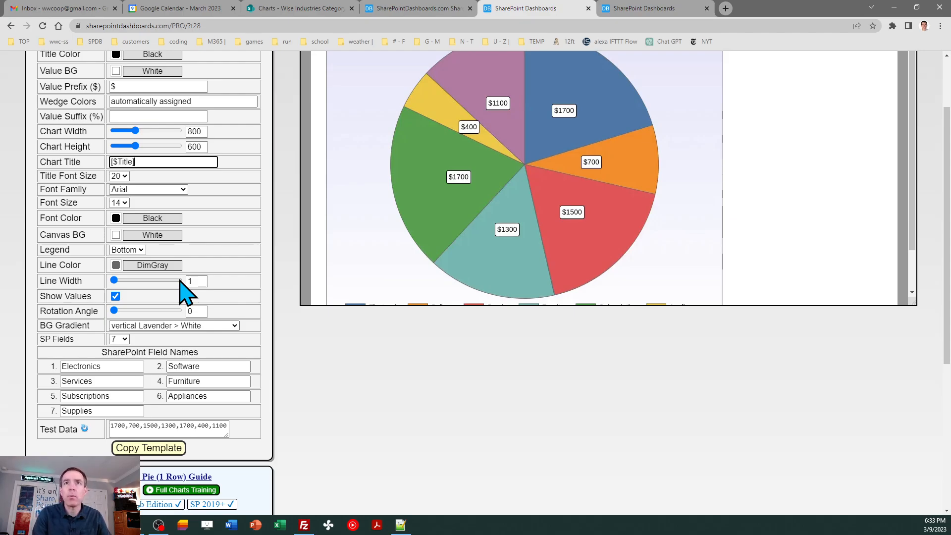
Copy the pie chart template's code with the [$Title] chart title and dismiss the copy instructions
{"action": "left_click", "coordinate": [246, 441]}
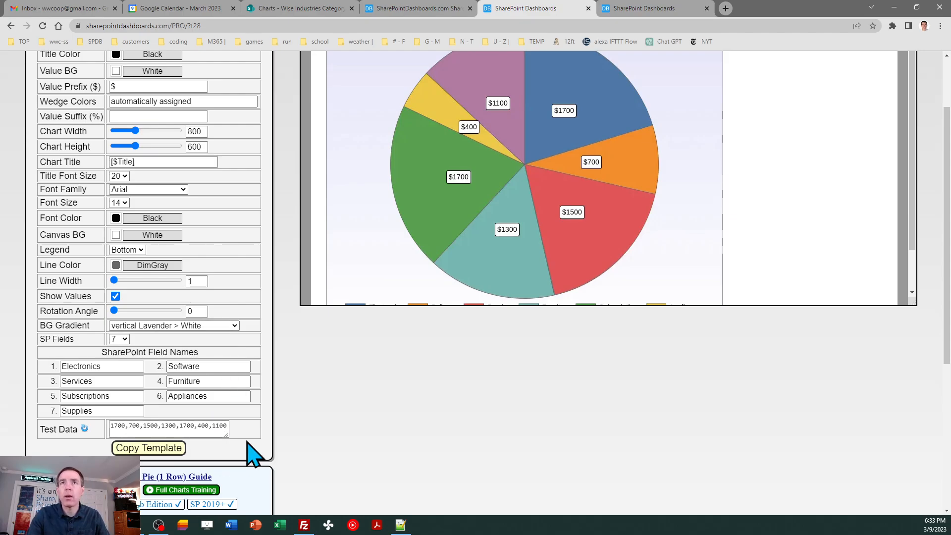
{"action": "left_click", "coordinate": [166, 451]}
{"action": "left_click", "coordinate": [568, 196]}
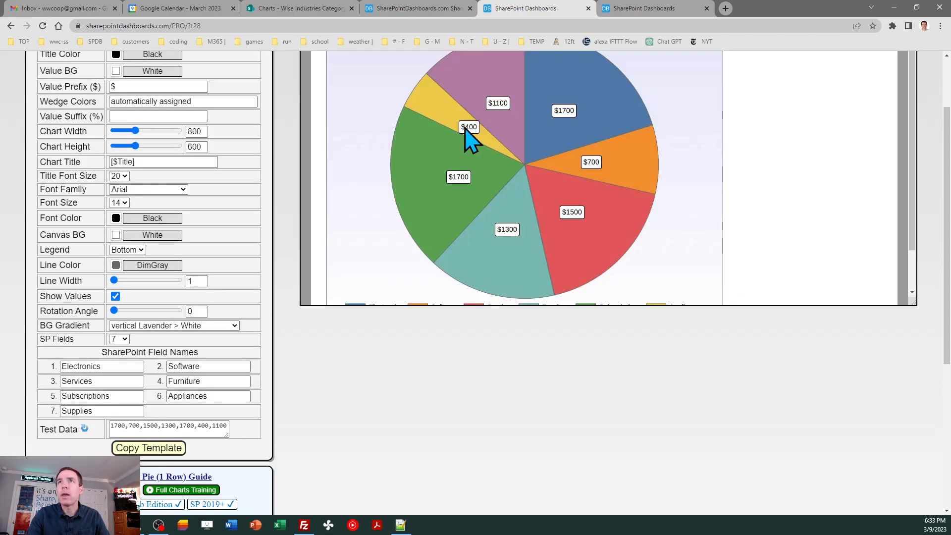
In the SharePoint list, replace the Pie Chart 1 view's formatting JSON with the newly copied template code and save it
{"action": "left_click", "coordinate": [416, 8]}
{"action": "left_click", "coordinate": [322, 8]}
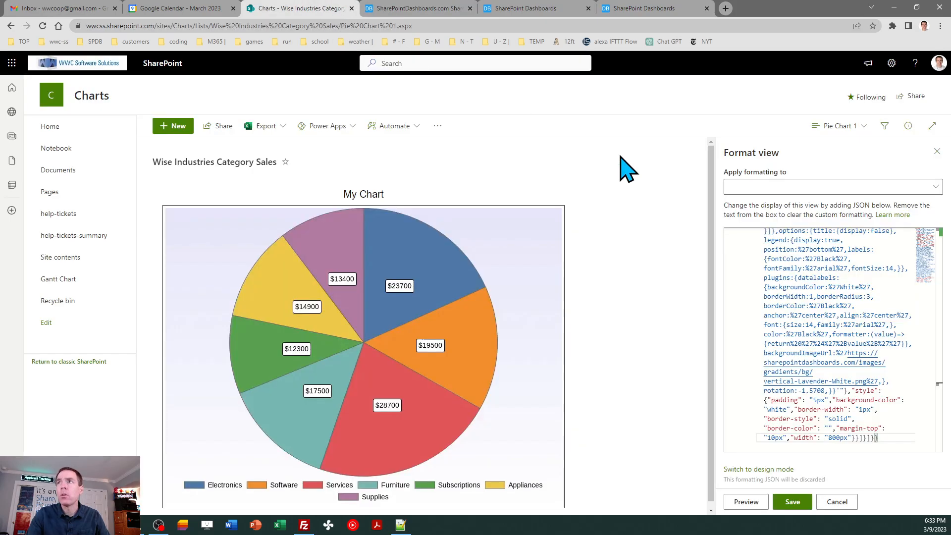
{"action": "left_click", "coordinate": [821, 287]}
{"action": "key", "text": "ctrl+a"}
{"action": "key", "text": "ctrl+v"}
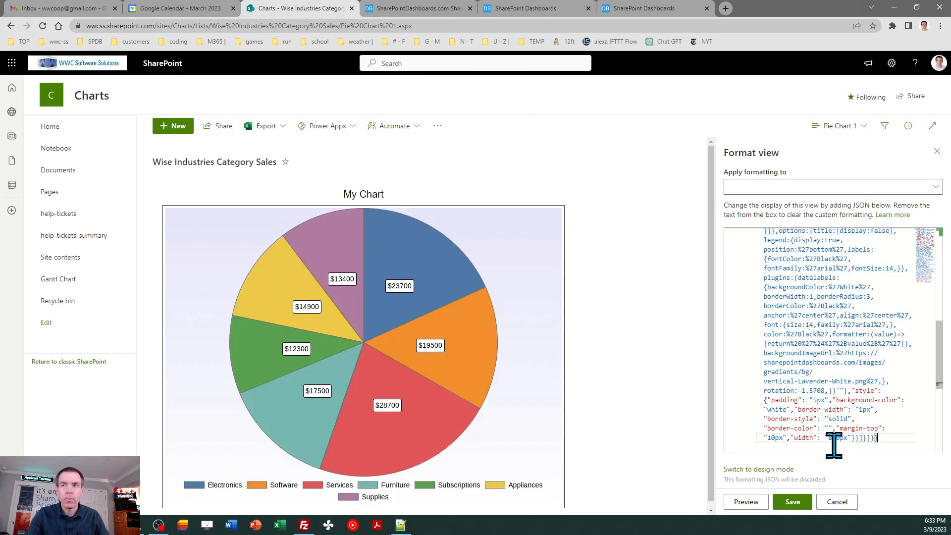
{"action": "left_click", "coordinate": [792, 502]}
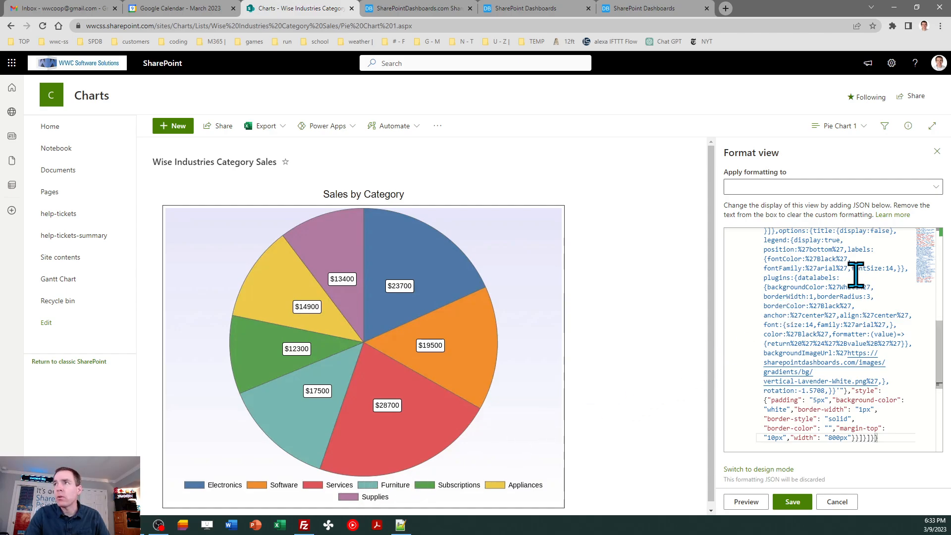
Close the view formatting and save the current view as a new public view named Pie Chart 2
{"action": "left_click", "coordinate": [937, 151]}
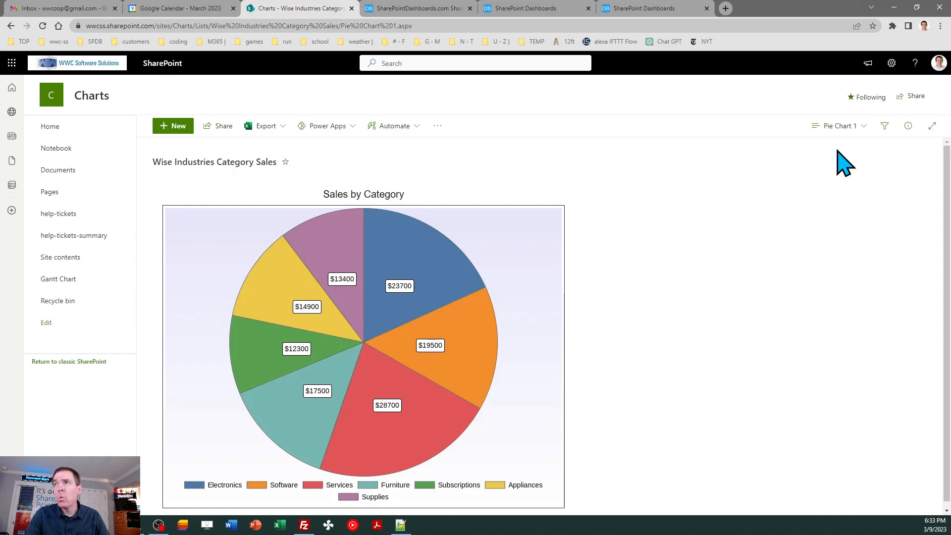
{"action": "left_click", "coordinate": [839, 127]}
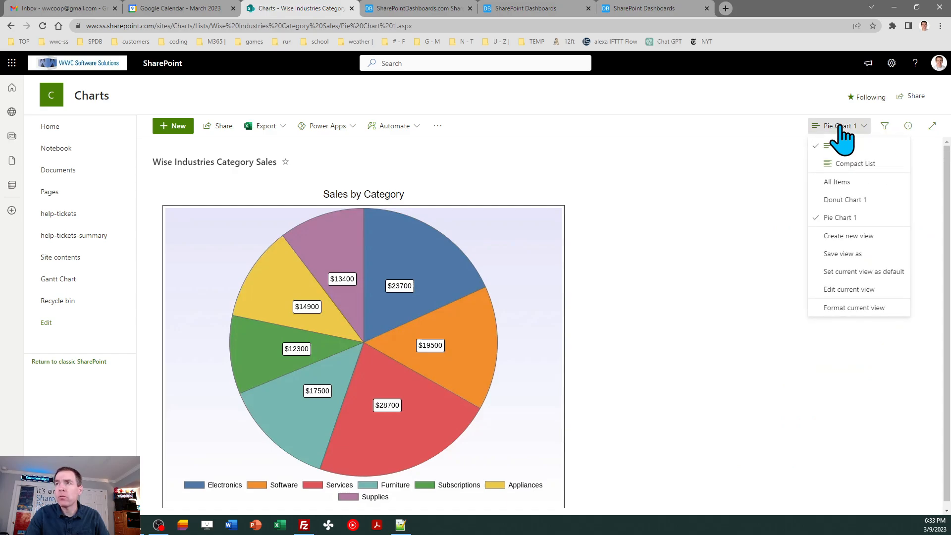
{"action": "left_click", "coordinate": [848, 255]}
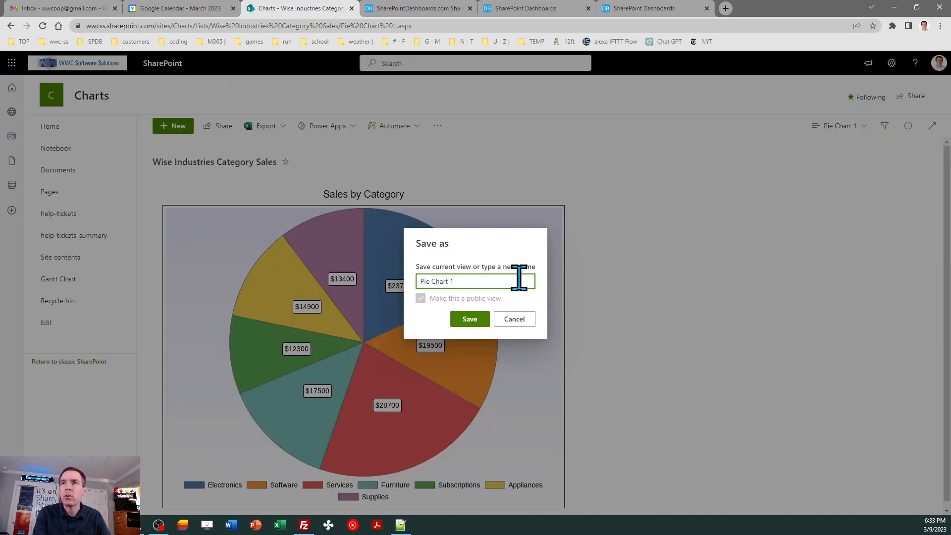
{"action": "key", "text": "BackSpace"}
{"action": "type", "text": "2"}
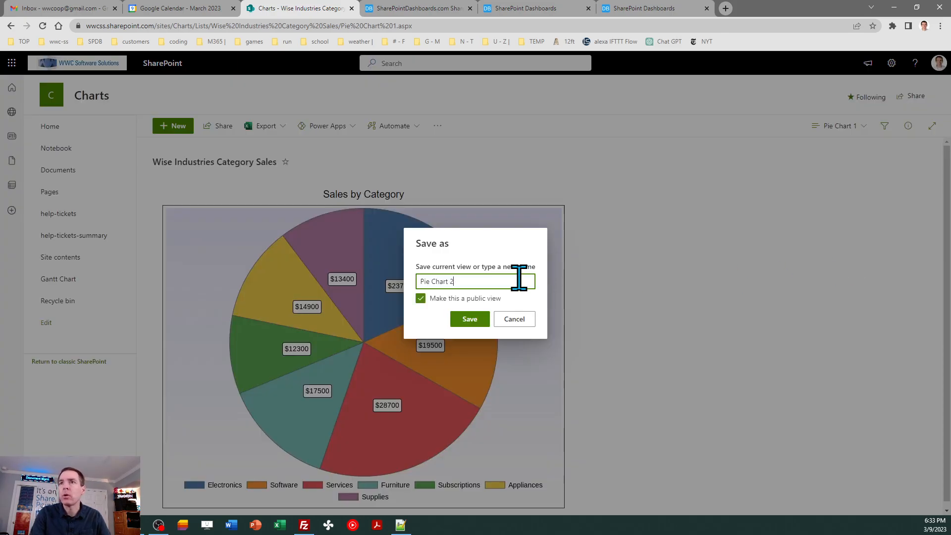
{"action": "left_click", "coordinate": [468, 319]}
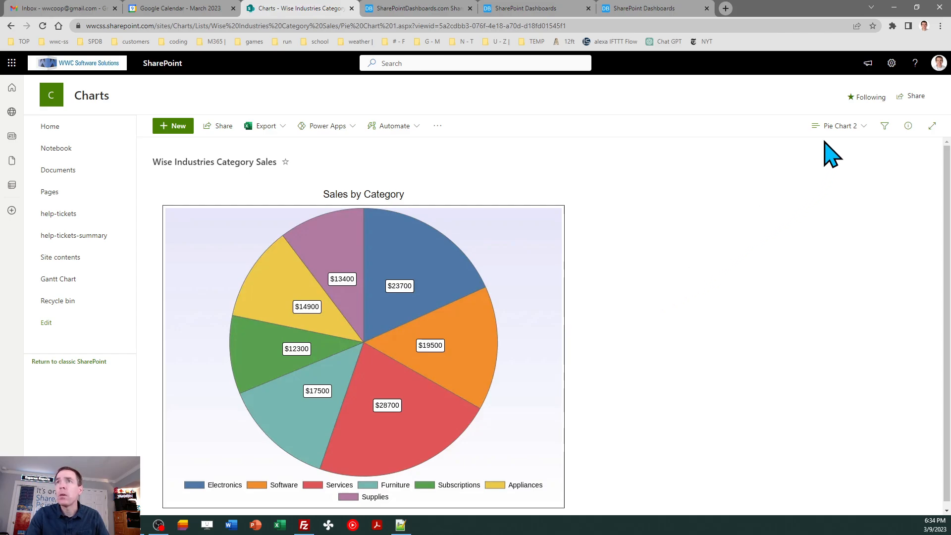
Return to the pie chart template in Dashboard Maker Pro and examine the Wedge Colors setting and its guide notes
{"action": "left_click", "coordinate": [524, 15]}
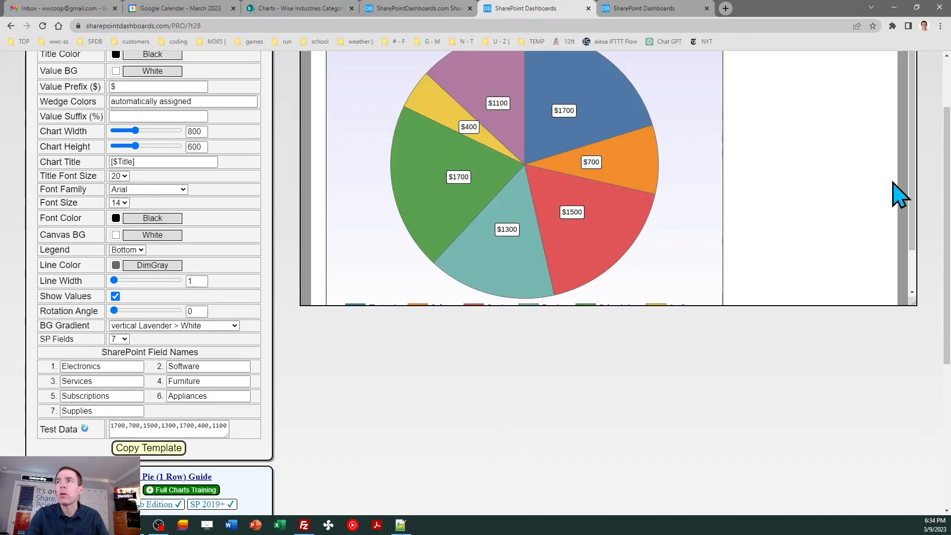
{"action": "scroll", "coordinate": [947, 213], "scroll_direction": "up", "scroll_amount": 2}
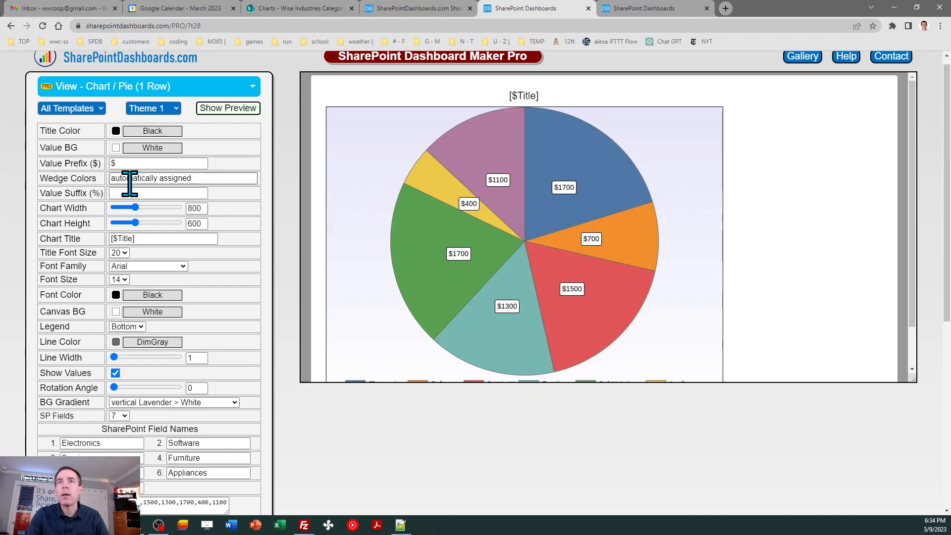
{"action": "triple_click", "coordinate": [189, 179]}
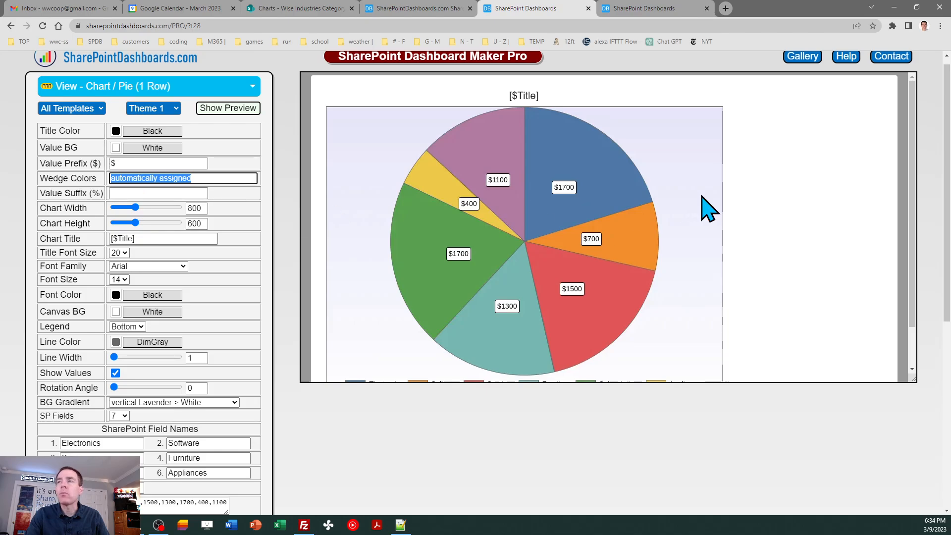
{"action": "left_click_drag", "start_coordinate": [948, 168], "coordinate": [948, 320]}
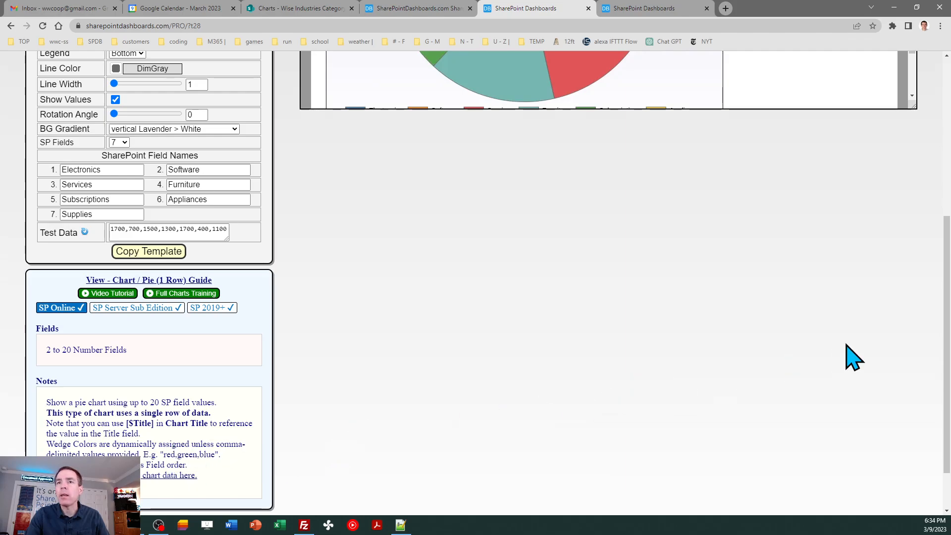
{"action": "left_click_drag", "start_coordinate": [946, 361], "coordinate": [938, 213]}
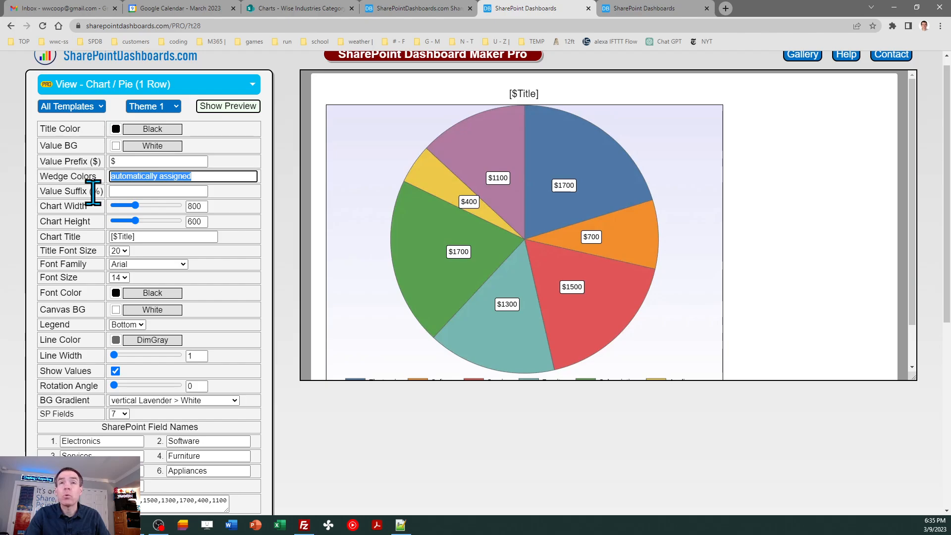
Try % as the suffix for the chart values and clear it again
{"action": "left_click", "coordinate": [118, 191]}
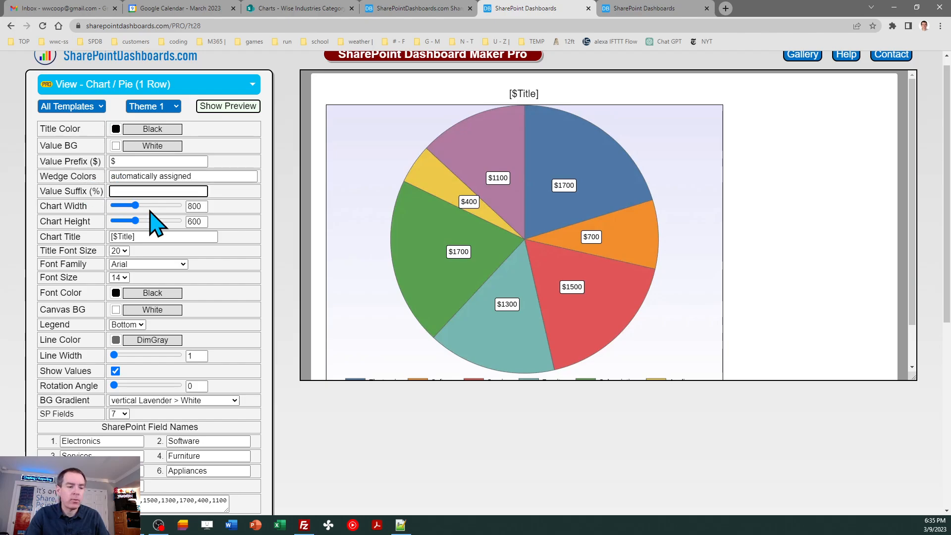
{"action": "type", "text": "%"}
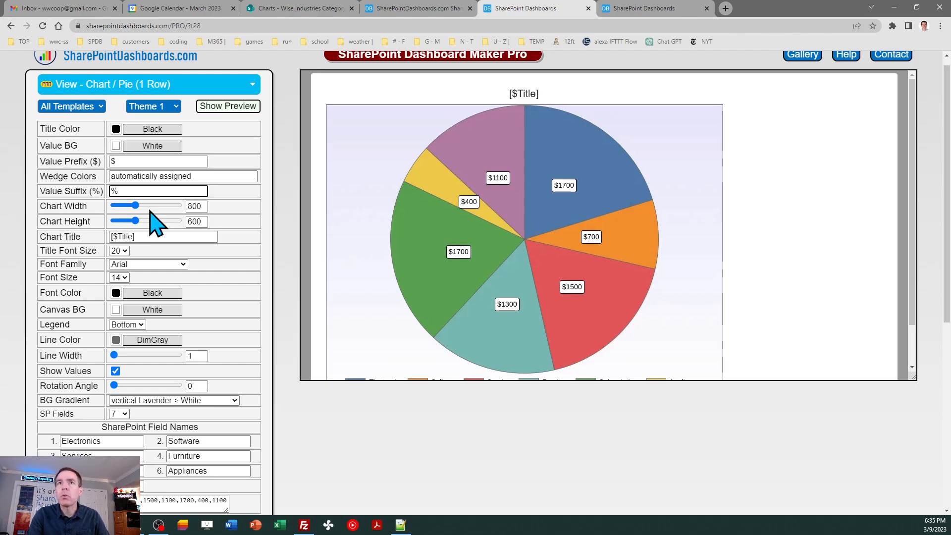
{"action": "key", "text": "Tab"}
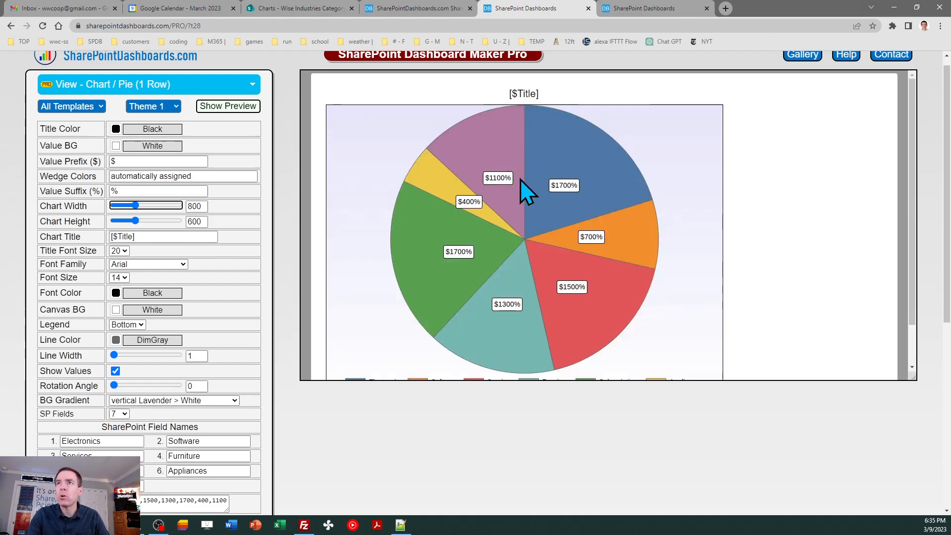
{"action": "left_click", "coordinate": [164, 191]}
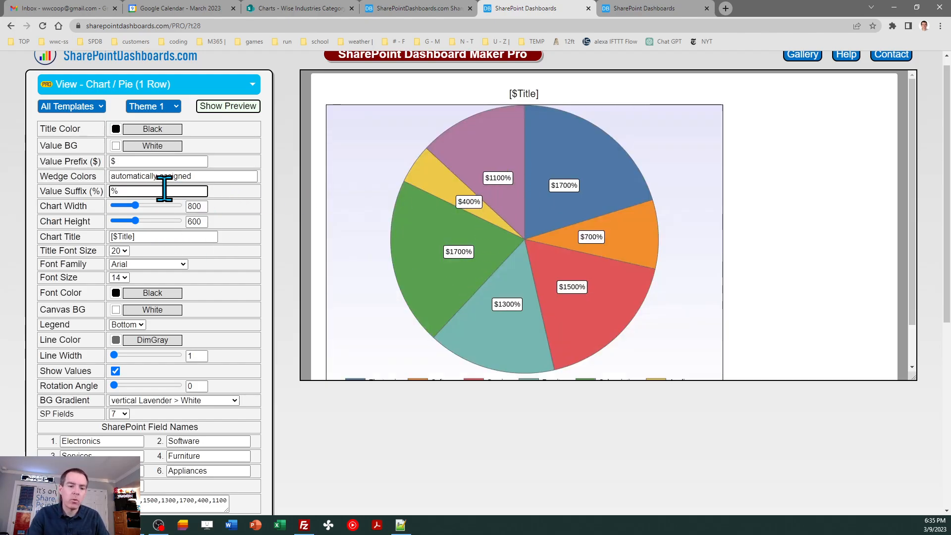
{"action": "key", "text": "BackSpace"}
{"action": "key", "text": "Tab"}
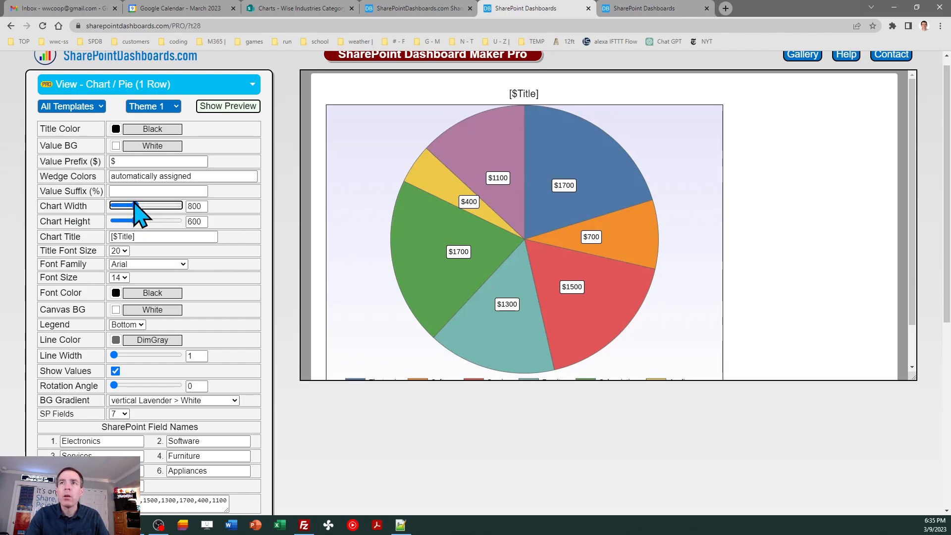
Set the pie chart's width to 1000 and check the available space in the SharePoint list view before returning to the template
{"action": "double_click", "coordinate": [196, 206]}
{"action": "type", "text": "10"}
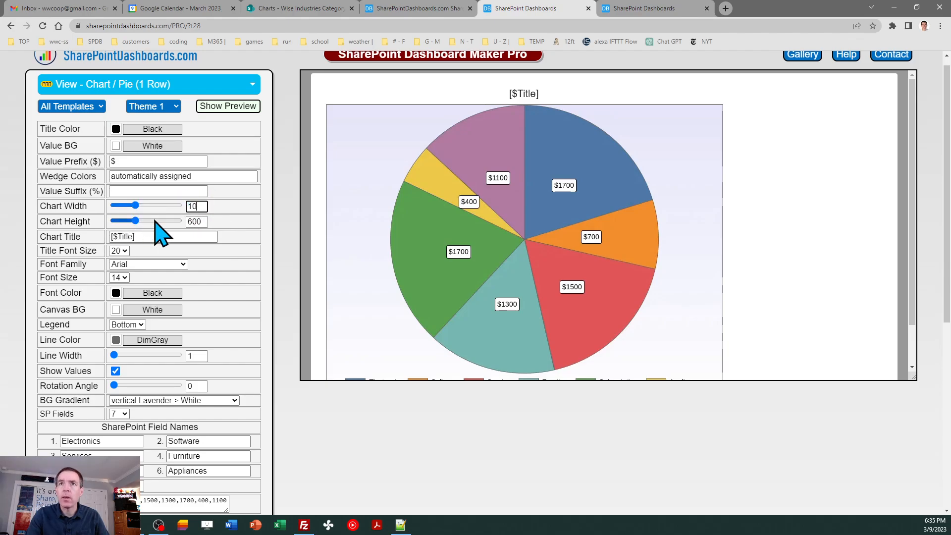
{"action": "type", "text": "00"}
{"action": "key", "text": "Tab"}
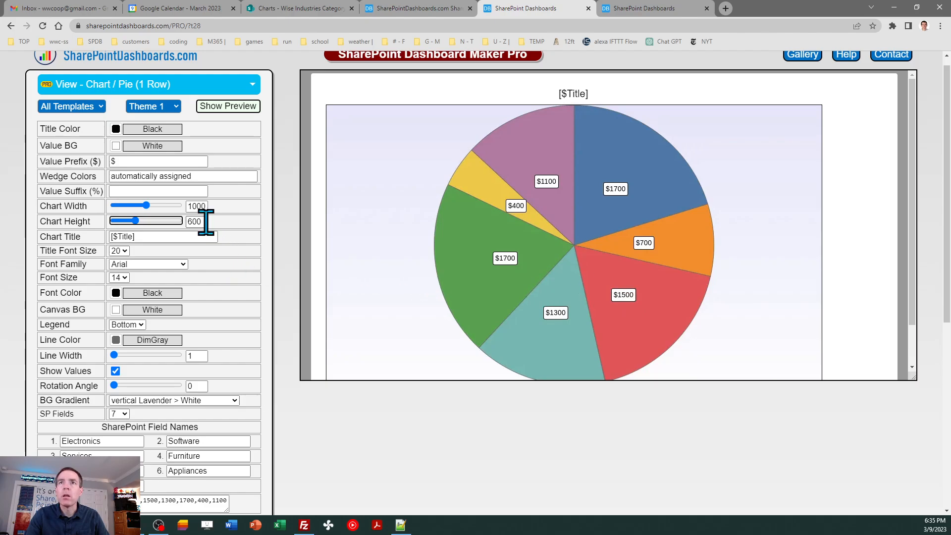
{"action": "left_click", "coordinate": [312, 8]}
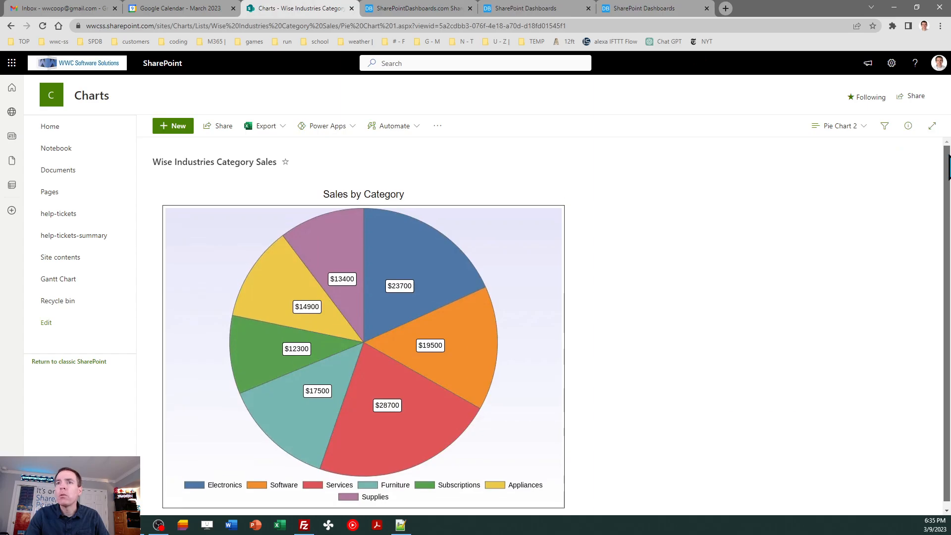
{"action": "left_click", "coordinate": [528, 10]}
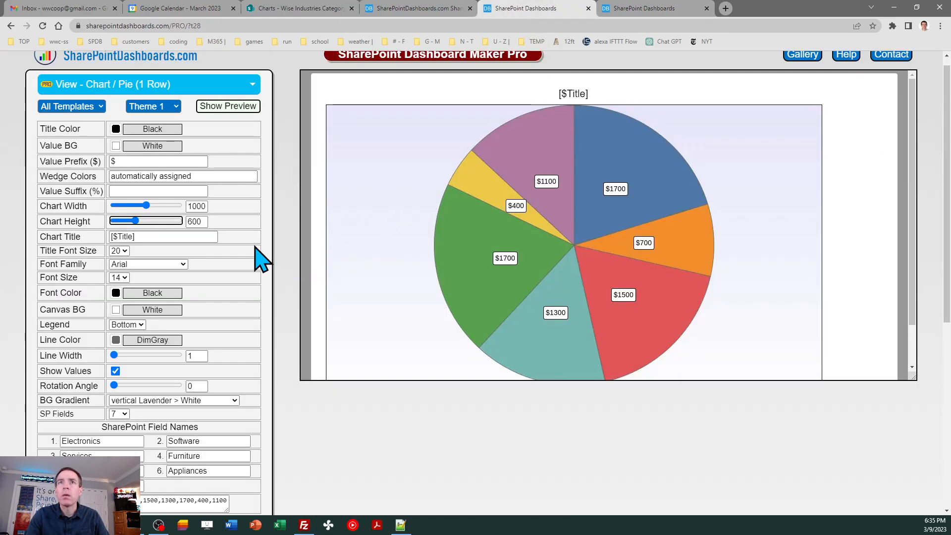
Set the chart's font family to Times New Roman and make its lines black with a width of 2
{"action": "left_click", "coordinate": [182, 265]}
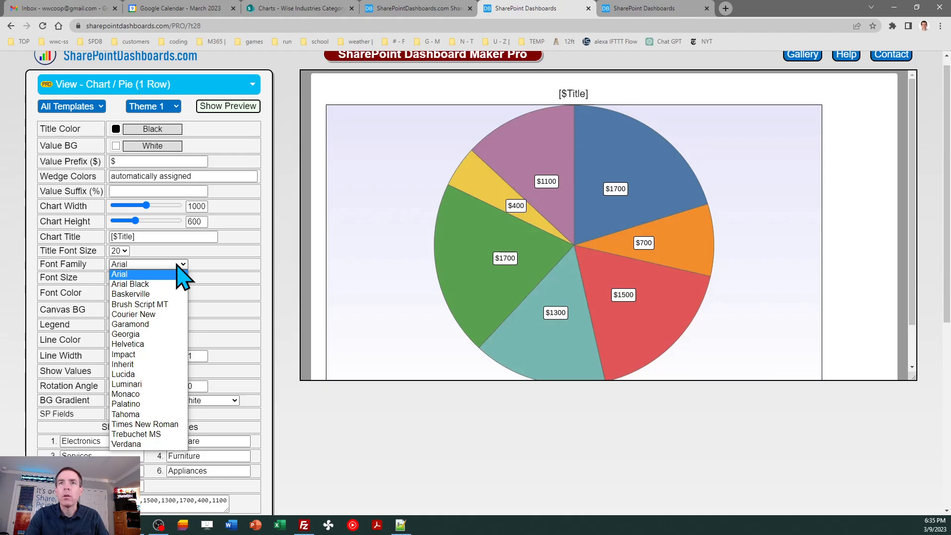
{"action": "left_click", "coordinate": [166, 424]}
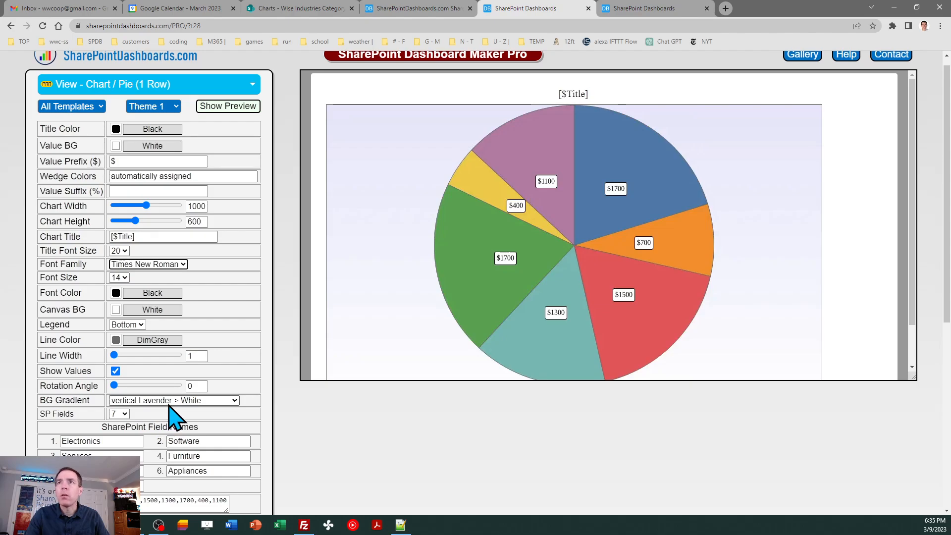
{"action": "left_click", "coordinate": [116, 340]}
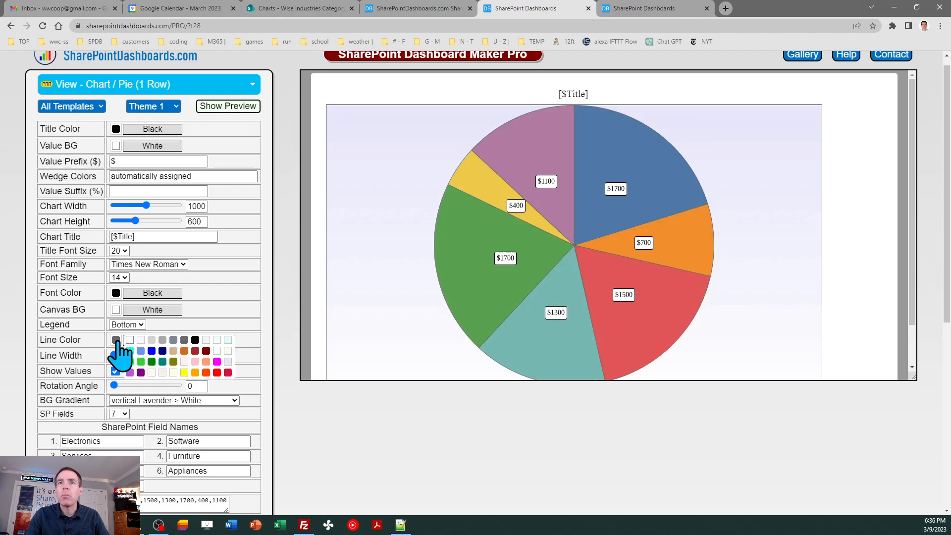
{"action": "left_click", "coordinate": [195, 340]}
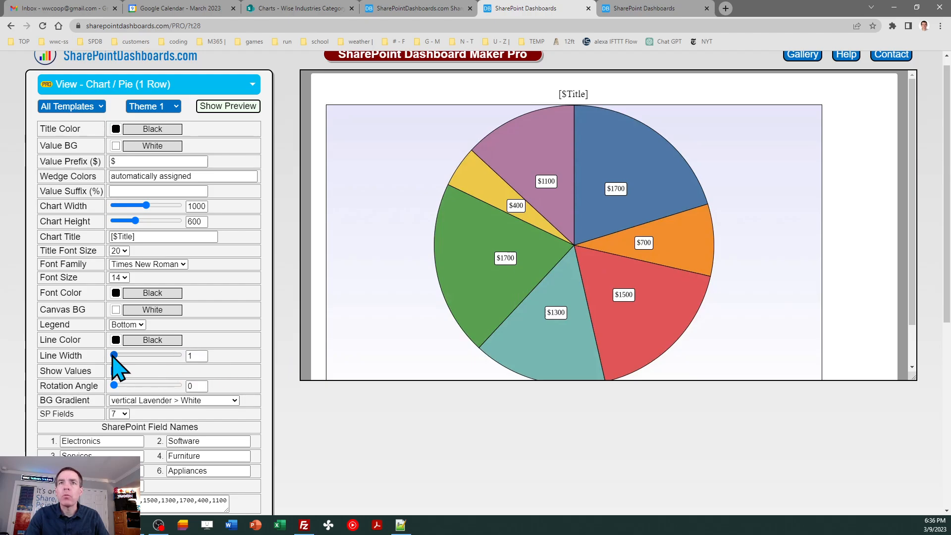
{"action": "left_click_drag", "start_coordinate": [113, 354], "coordinate": [129, 355]}
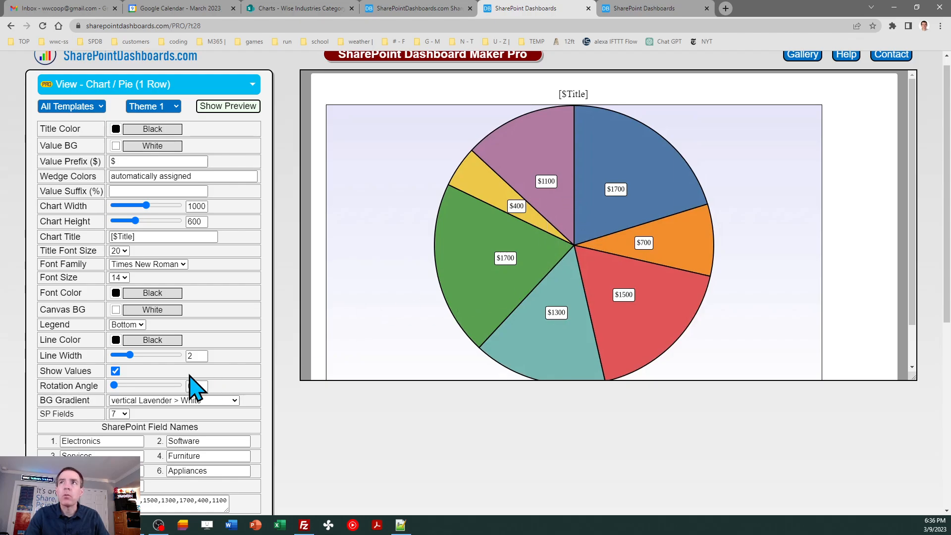
Try hiding the wedge values and rotating the pie to 86, restoring both settings
{"action": "left_click", "coordinate": [115, 371]}
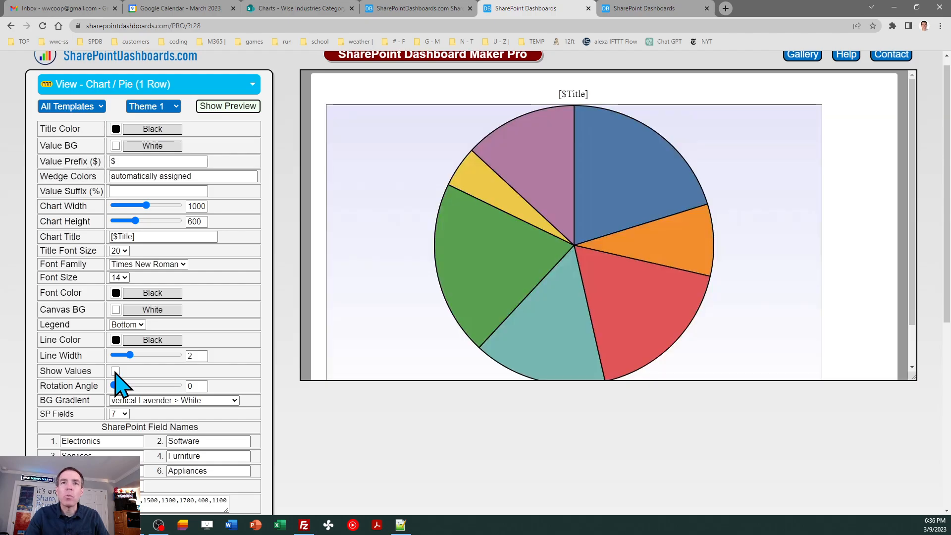
{"action": "left_click", "coordinate": [115, 372]}
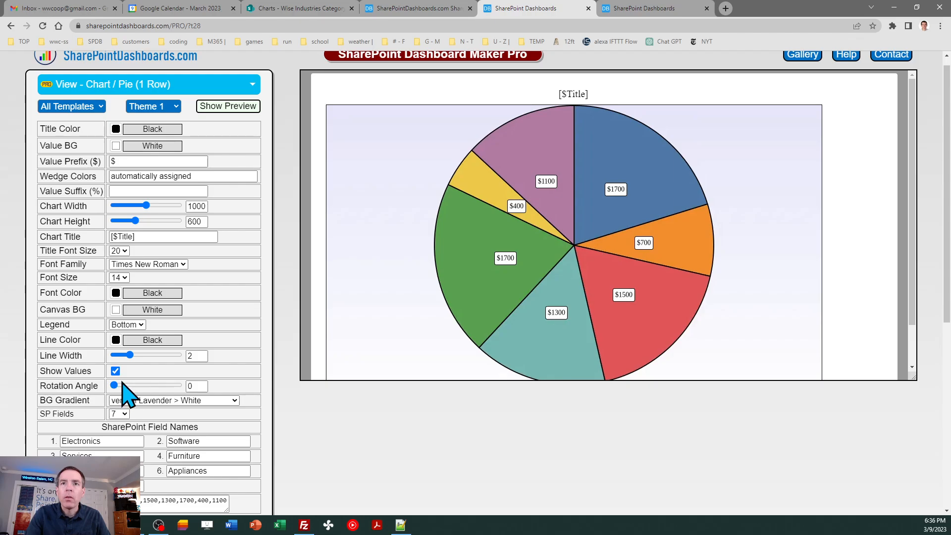
{"action": "left_click_drag", "start_coordinate": [115, 386], "coordinate": [130, 386]}
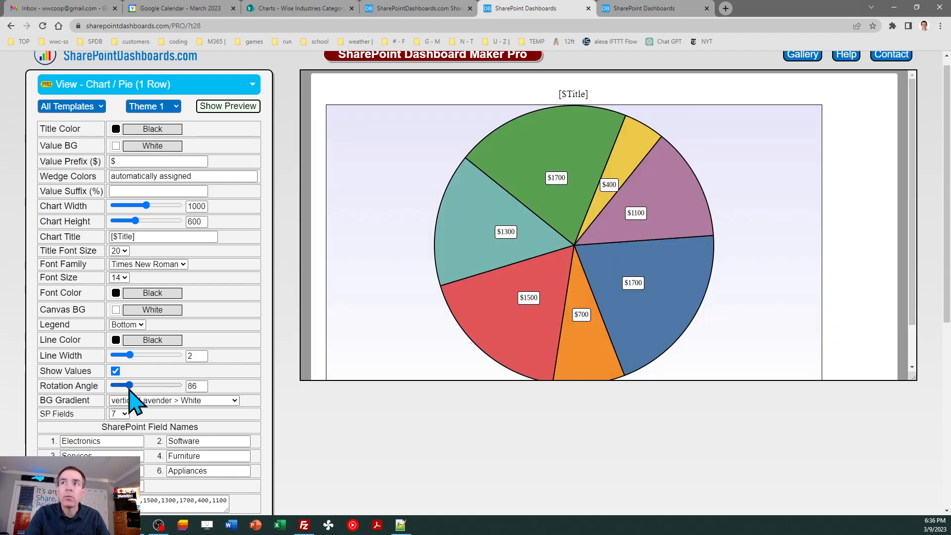
{"action": "left_click_drag", "start_coordinate": [127, 386], "coordinate": [99, 383]}
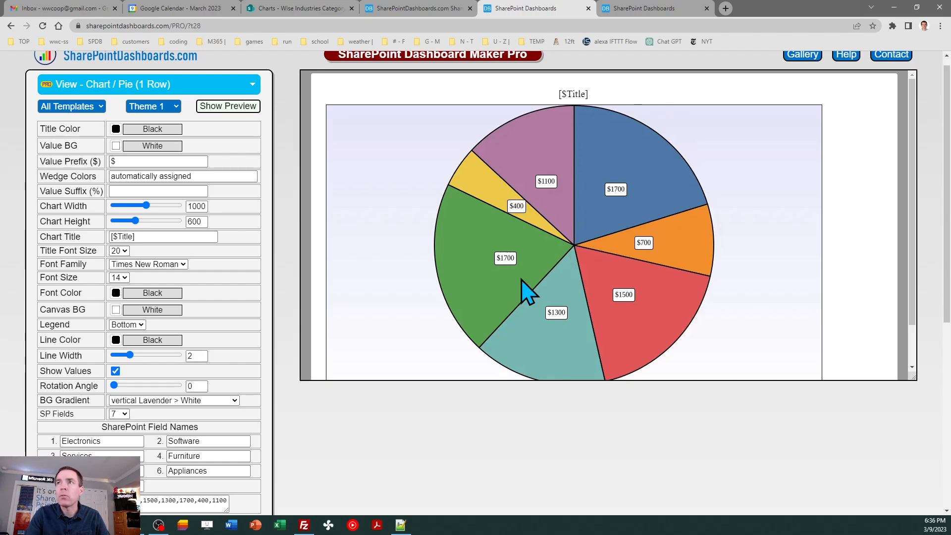
Set the pie chart's rotation angle to 30
{"action": "double_click", "coordinate": [191, 385]}
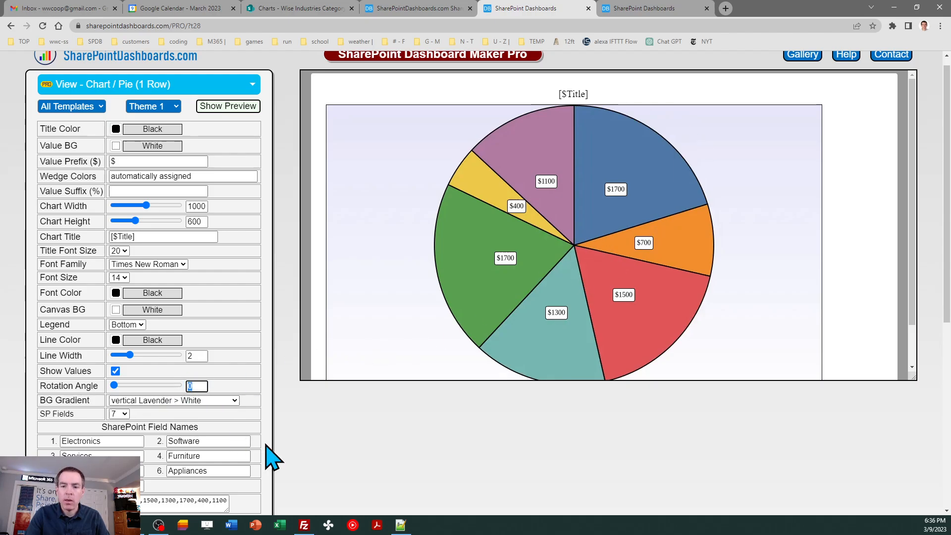
{"action": "type", "text": "30"}
{"action": "key", "text": "Tab"}
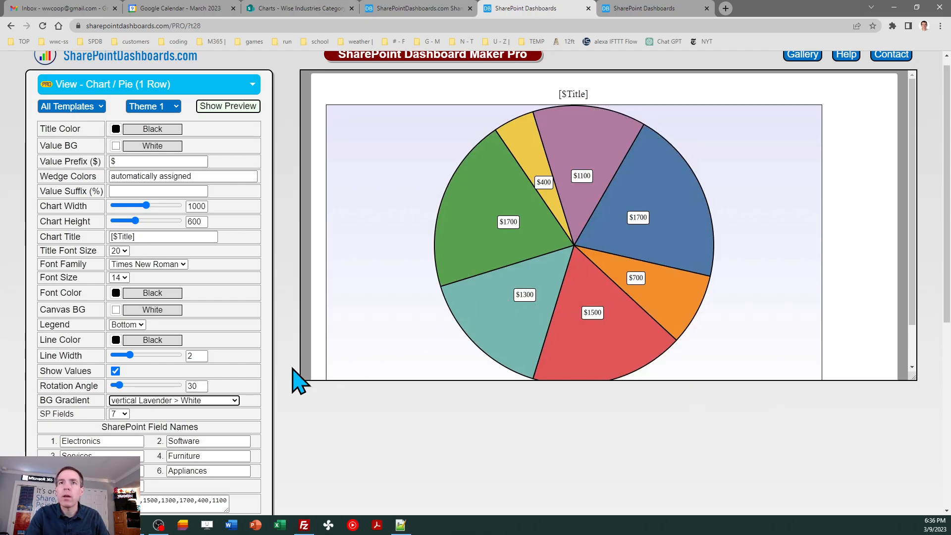
Set the pie chart's rotation angle to 0
{"action": "double_click", "coordinate": [197, 385]}
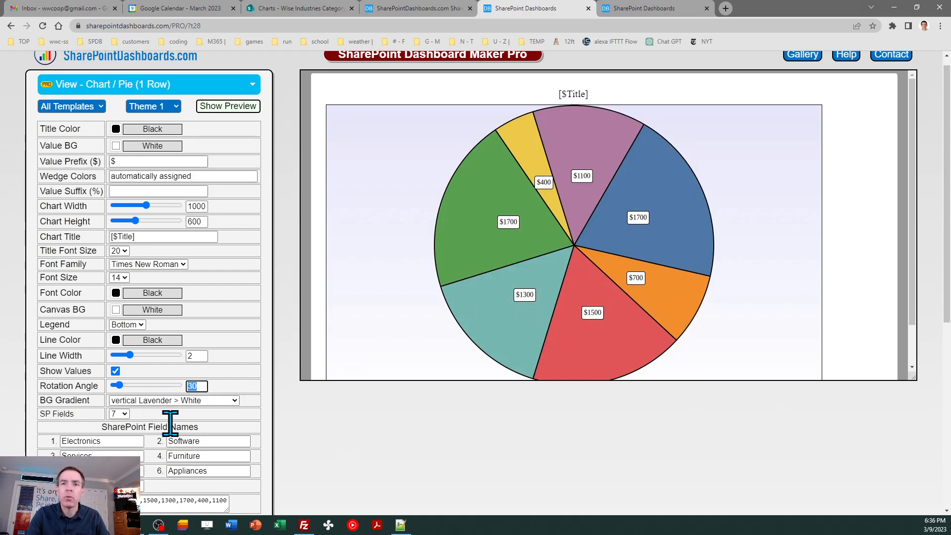
{"action": "type", "text": "0"}
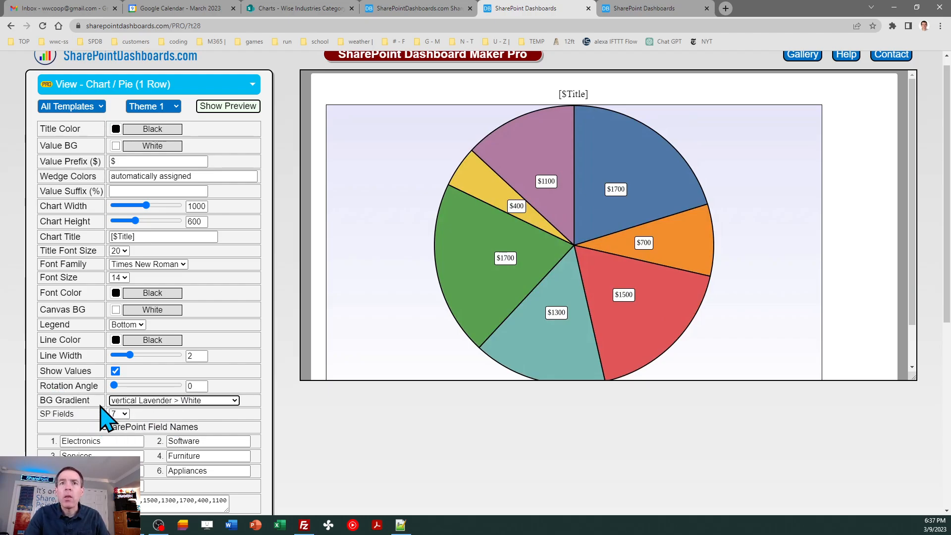
Try the horizontal White > HoneyDew and vertical LightCyan > White background gradients on the pie chart
{"action": "left_click", "coordinate": [234, 401]}
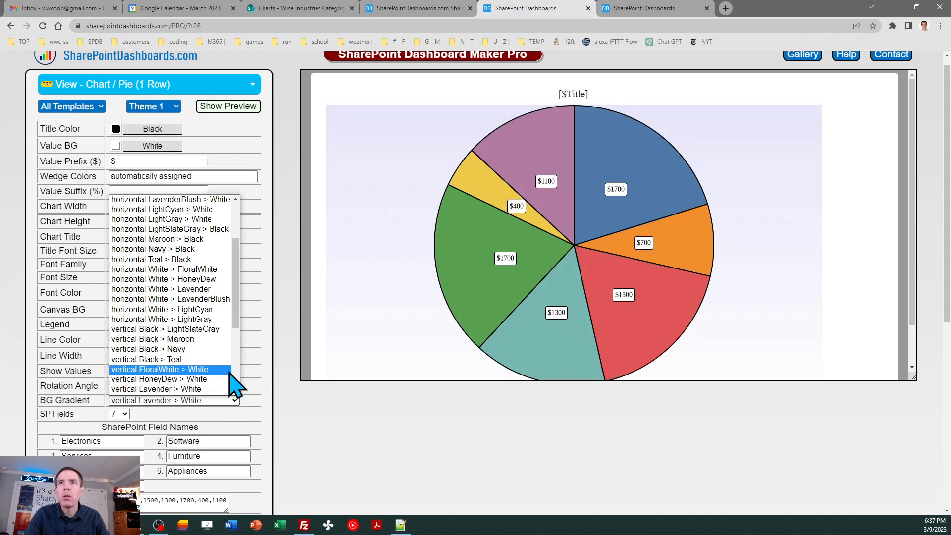
{"action": "left_click", "coordinate": [218, 279]}
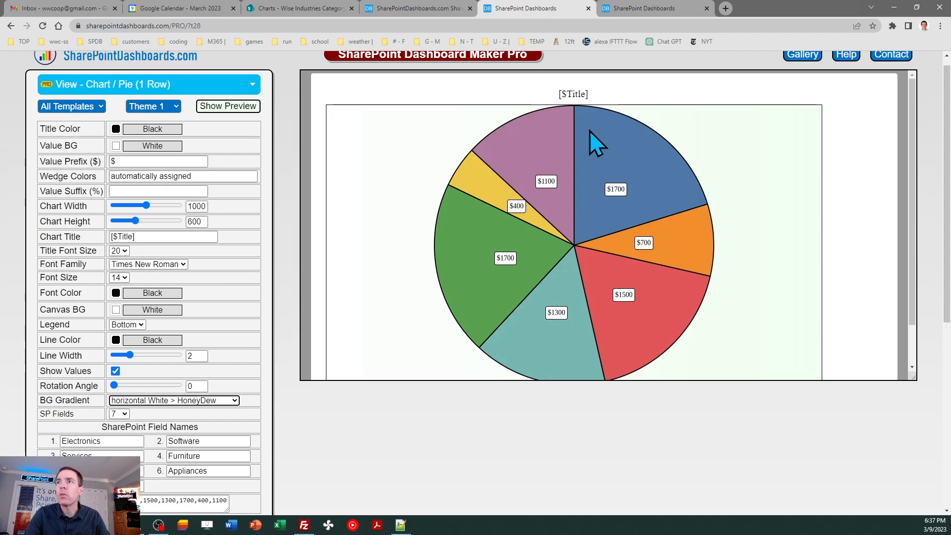
{"action": "left_click", "coordinate": [220, 399]}
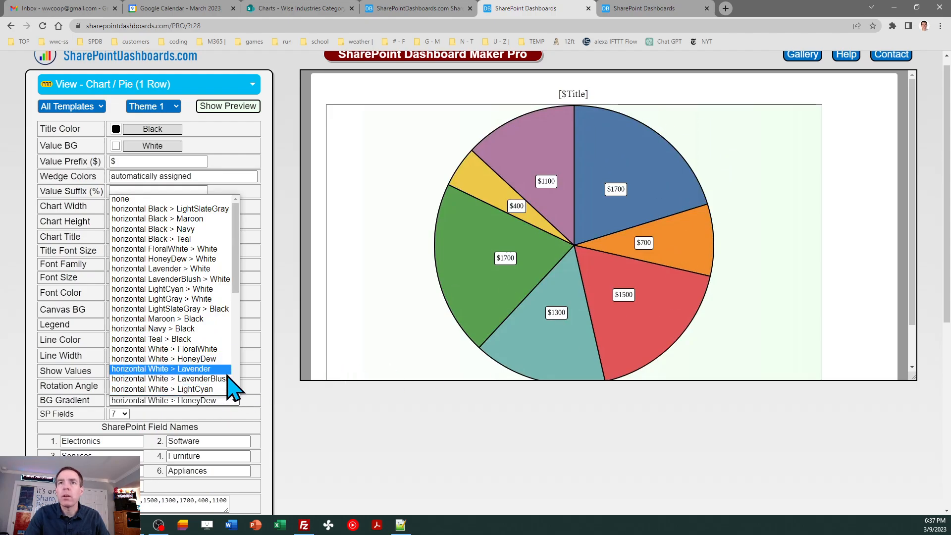
{"action": "scroll", "coordinate": [234, 376], "scroll_direction": "down", "scroll_amount": 4}
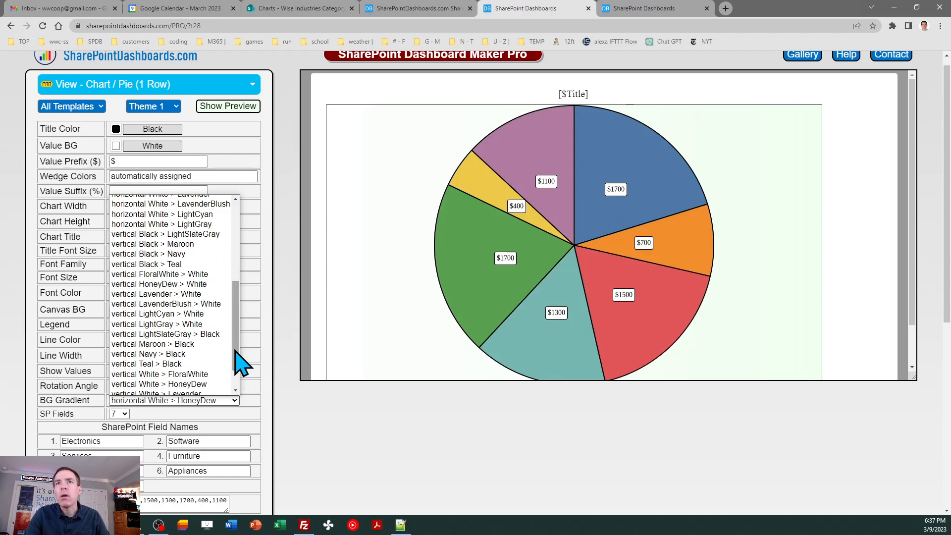
{"action": "left_click", "coordinate": [220, 325]}
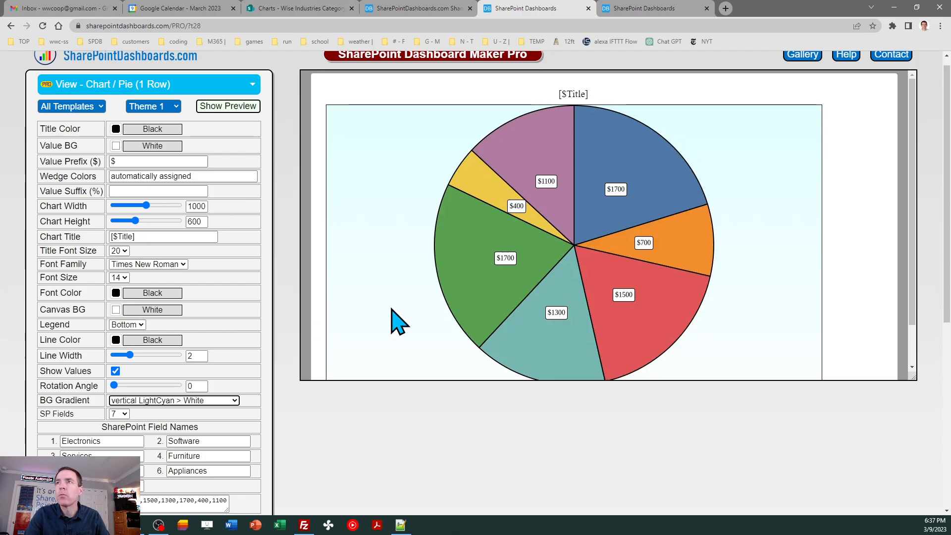
Try the vertical Black > Teal background gradient, inspect its legend, and try horizontal White > Lavender
{"action": "left_click", "coordinate": [221, 403]}
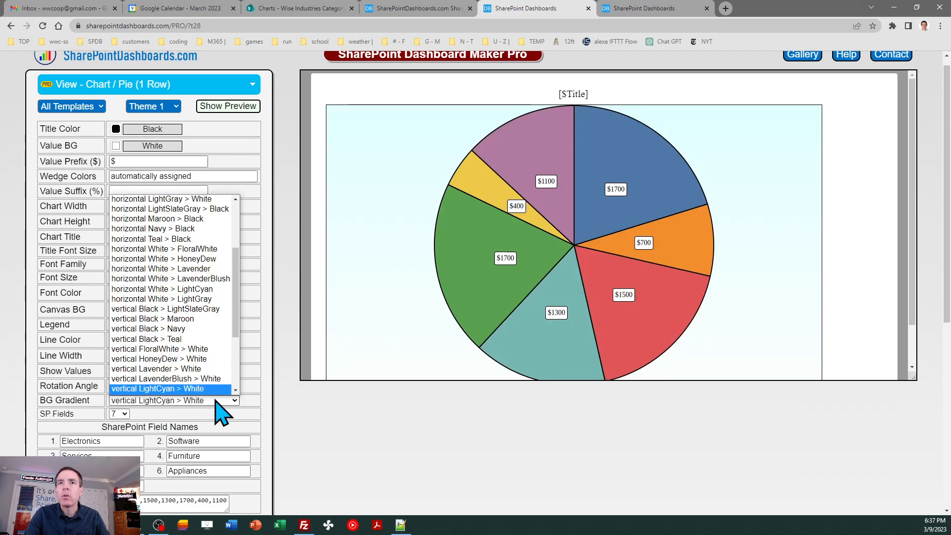
{"action": "scroll", "coordinate": [221, 399], "scroll_direction": "down", "scroll_amount": 1}
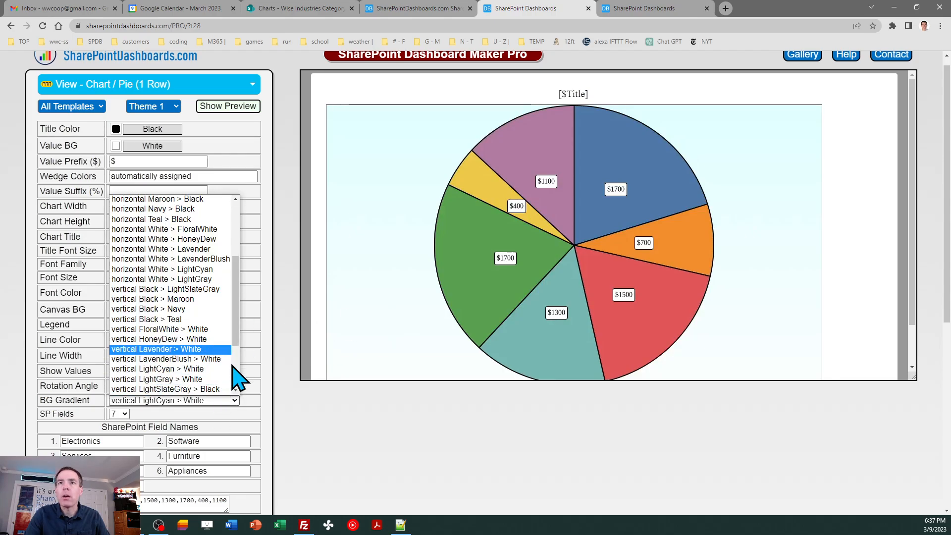
{"action": "scroll", "coordinate": [234, 371], "scroll_direction": "down", "scroll_amount": 3}
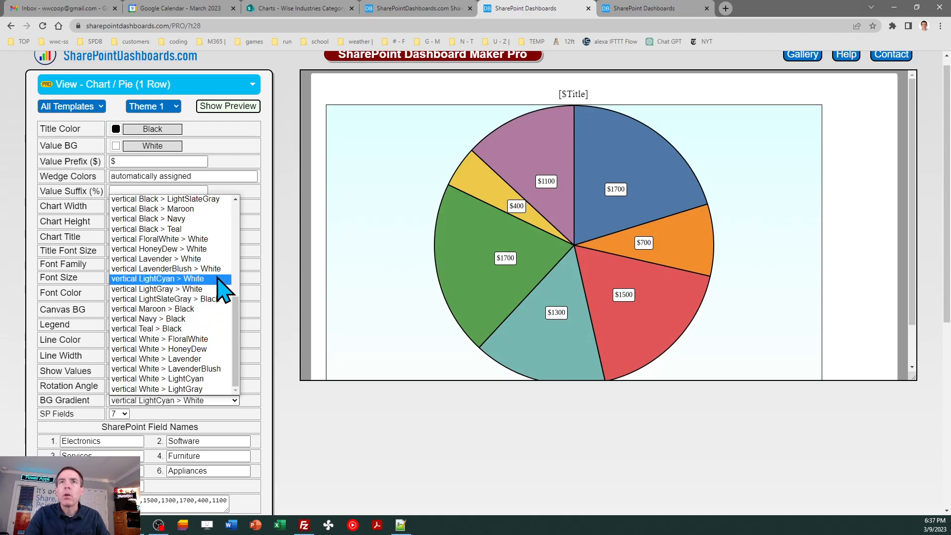
{"action": "left_click", "coordinate": [218, 229]}
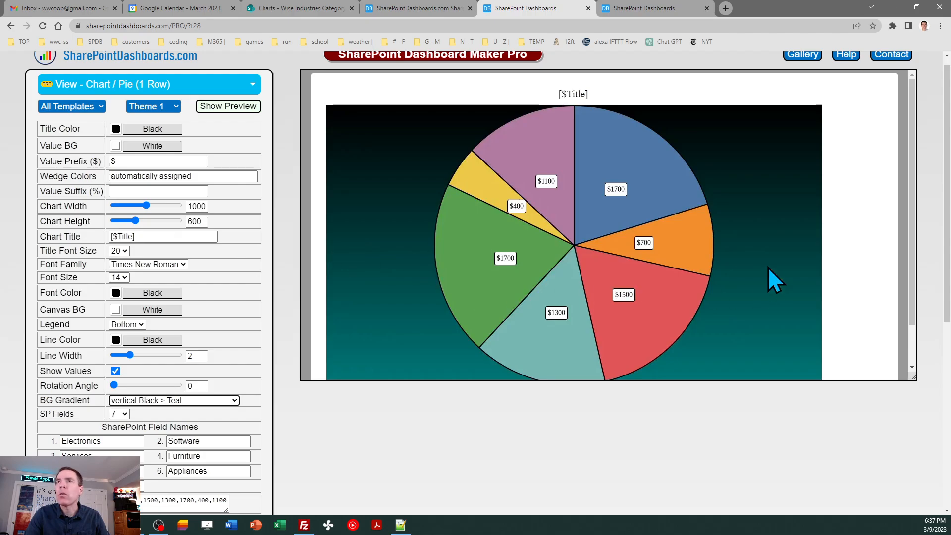
{"action": "left_click_drag", "start_coordinate": [913, 272], "coordinate": [925, 339]}
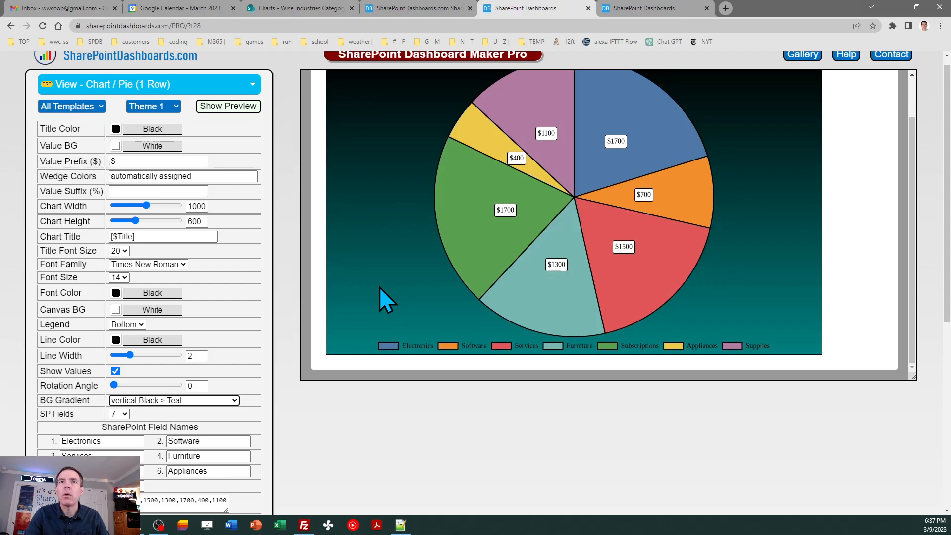
{"action": "left_click", "coordinate": [233, 401]}
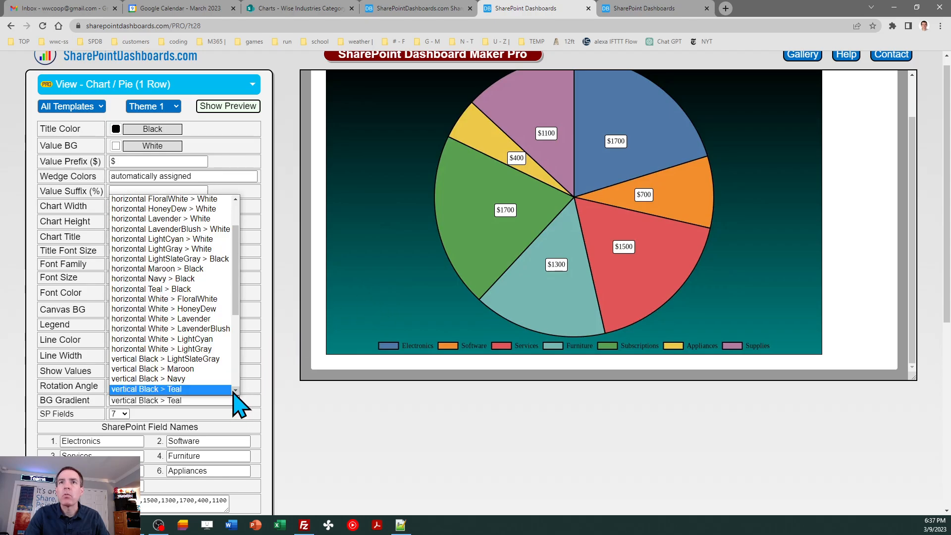
{"action": "left_click", "coordinate": [217, 319]}
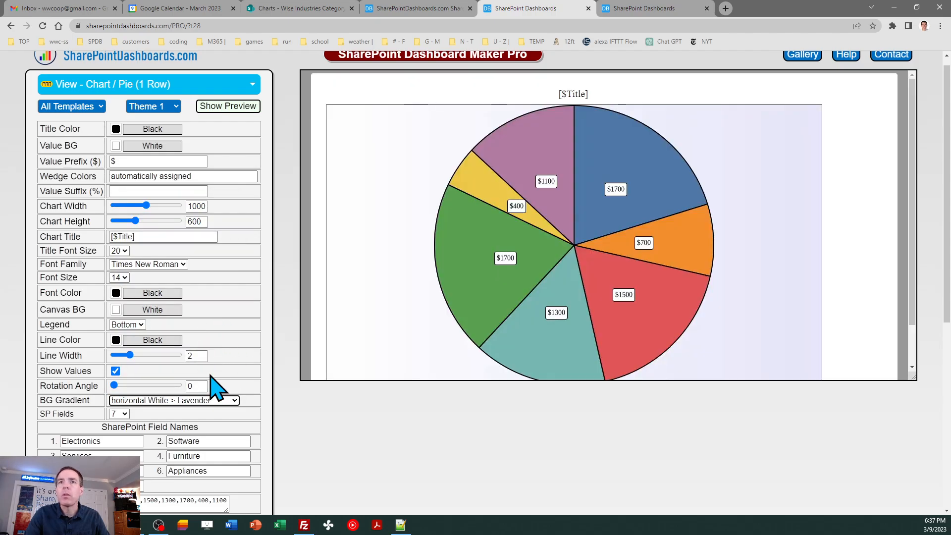
Set the chart's background gradient to vertical HoneyDew > White
{"action": "left_click", "coordinate": [217, 400]}
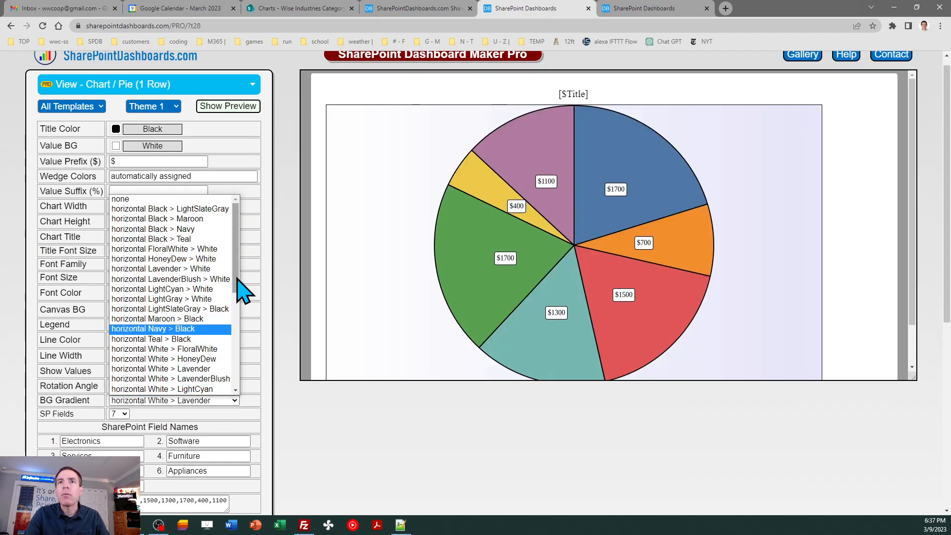
{"action": "left_click_drag", "start_coordinate": [236, 278], "coordinate": [246, 357]}
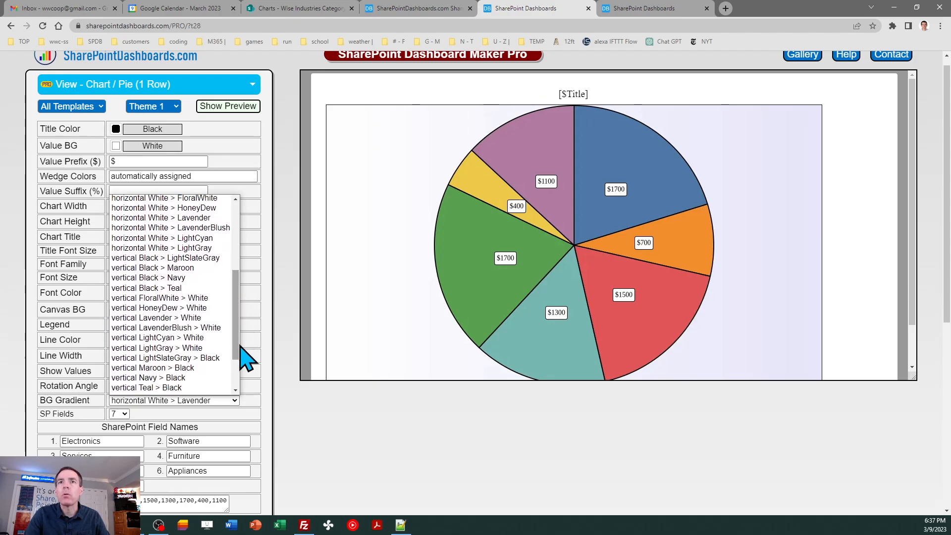
{"action": "left_click", "coordinate": [216, 308]}
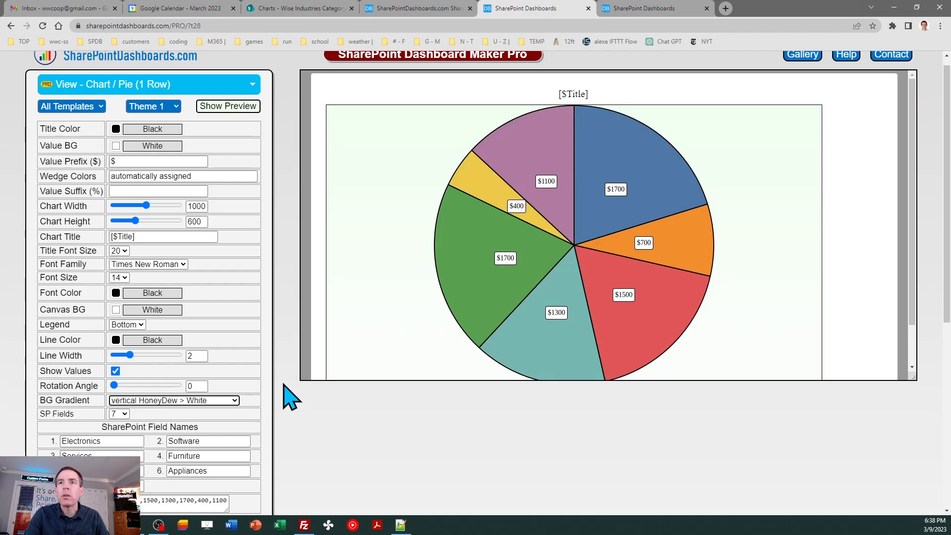
Set the pie chart's general font size to 16
{"action": "left_click_drag", "start_coordinate": [946, 317], "coordinate": [948, 339]}
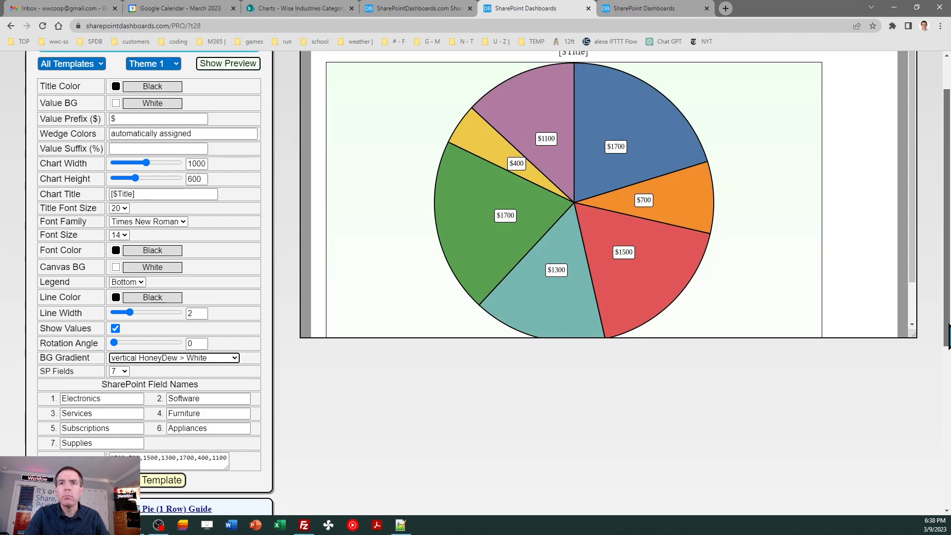
{"action": "left_click_drag", "start_coordinate": [948, 327], "coordinate": [948, 291]}
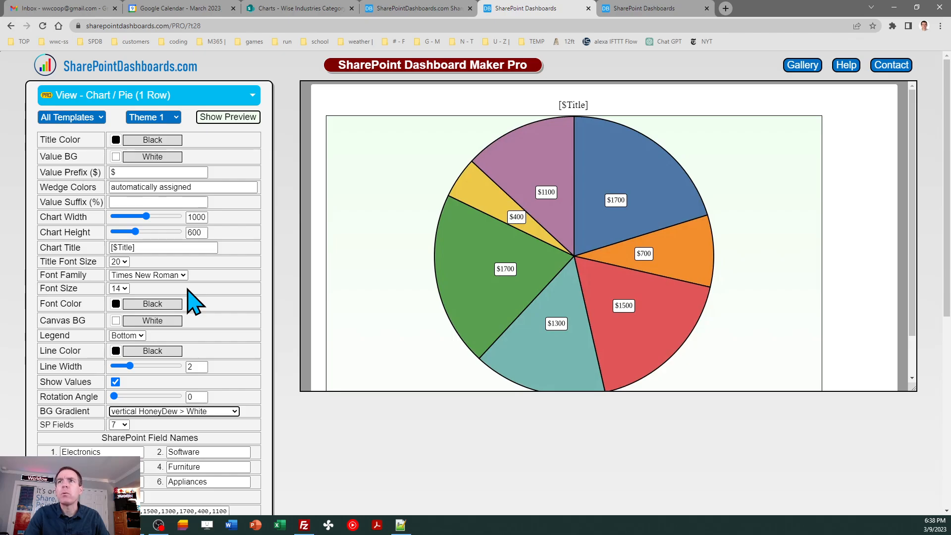
{"action": "left_click", "coordinate": [121, 288]}
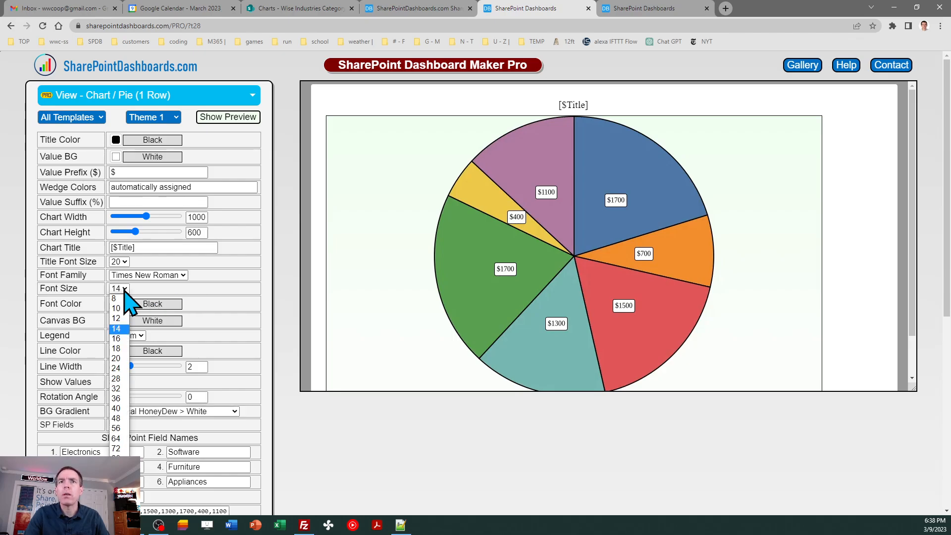
{"action": "left_click", "coordinate": [117, 339]}
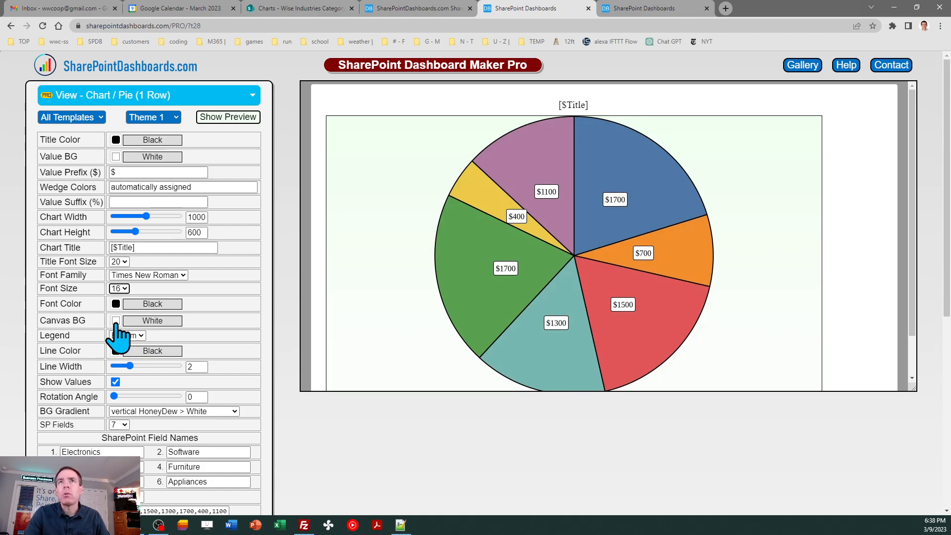
Make the chart title Navy and set its font size to 32
{"action": "left_click", "coordinate": [116, 140]}
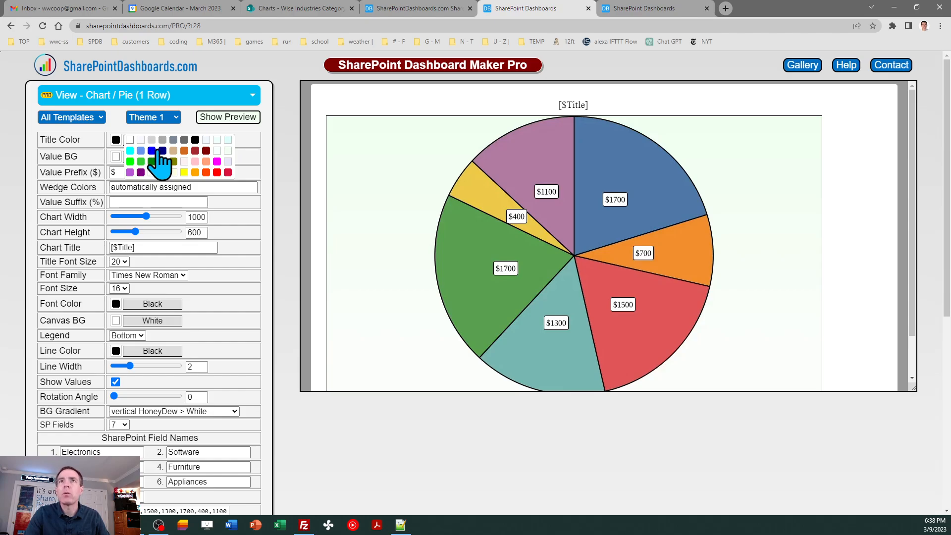
{"action": "left_click", "coordinate": [163, 150]}
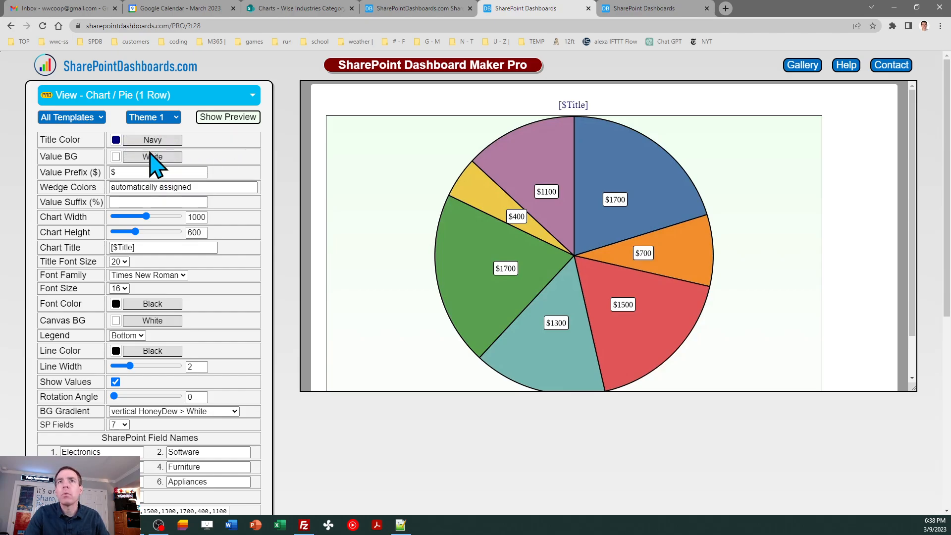
{"action": "left_click", "coordinate": [121, 262]}
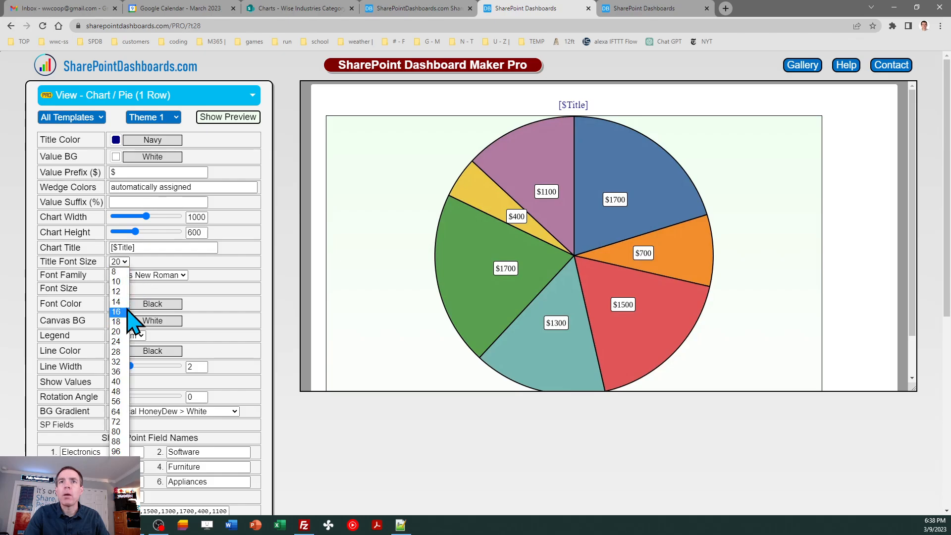
{"action": "left_click", "coordinate": [117, 362]}
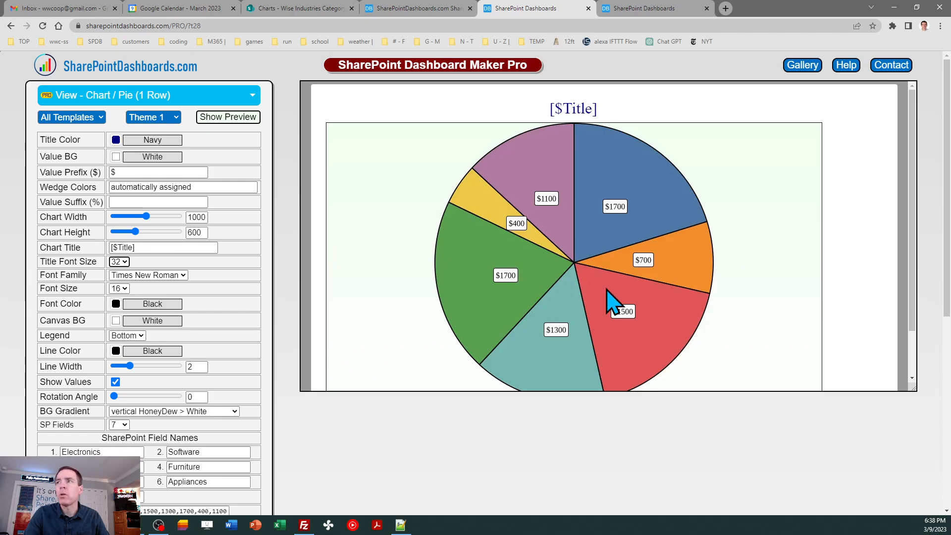
Copy the customized pie chart template code and dismiss the confirmation
{"action": "left_click_drag", "start_coordinate": [949, 238], "coordinate": [949, 285]}
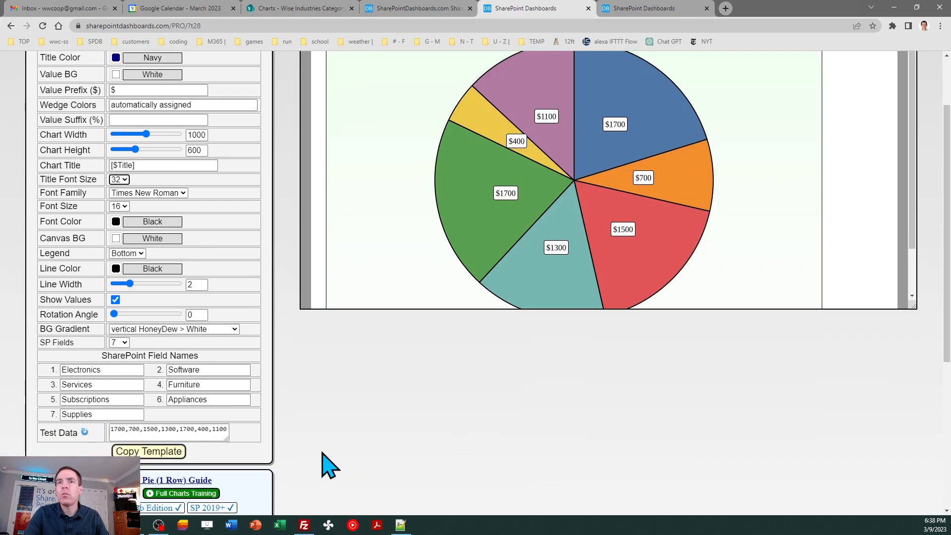
{"action": "left_click", "coordinate": [157, 452]}
{"action": "left_click", "coordinate": [570, 197]}
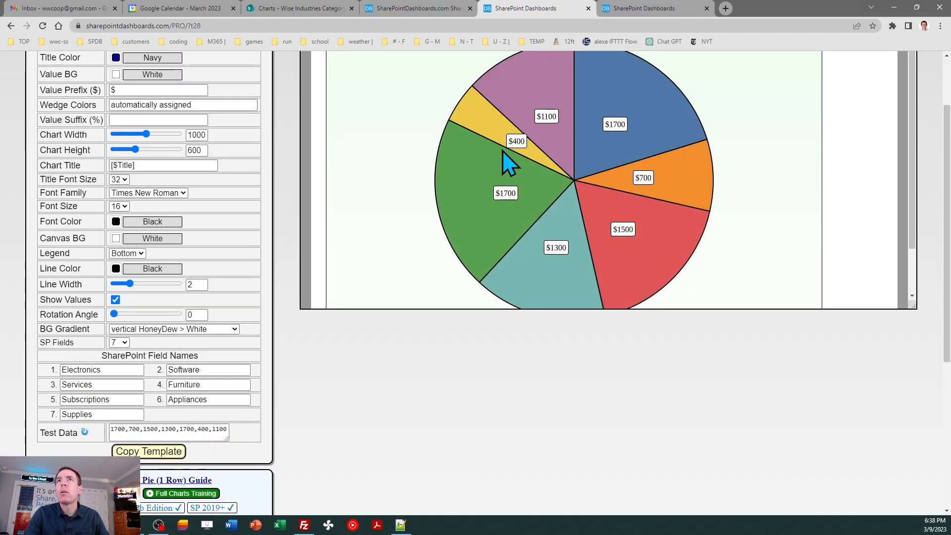
In the SharePoint list, replace the Pie Chart 2 view's formatting JSON with the copied template, save it and close the formatting pane
{"action": "left_click", "coordinate": [308, 6]}
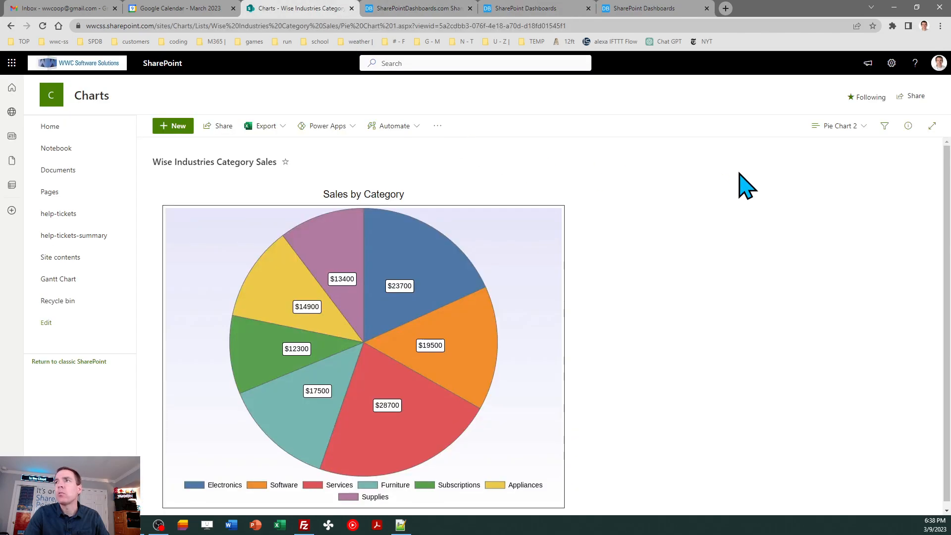
{"action": "left_click", "coordinate": [849, 129]}
{"action": "left_click", "coordinate": [850, 325]}
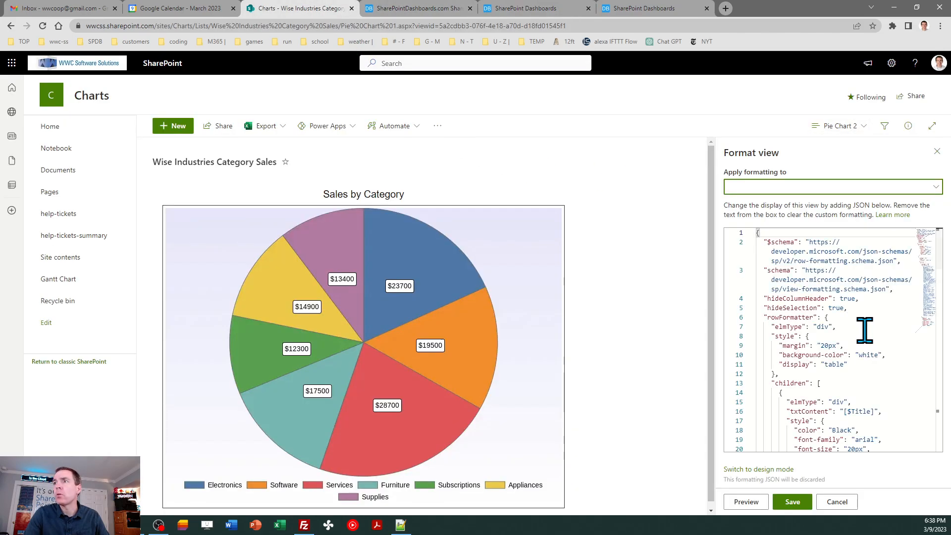
{"action": "left_click", "coordinate": [838, 336]}
{"action": "key", "text": "ctrl+a"}
{"action": "key", "text": "ctrl+v"}
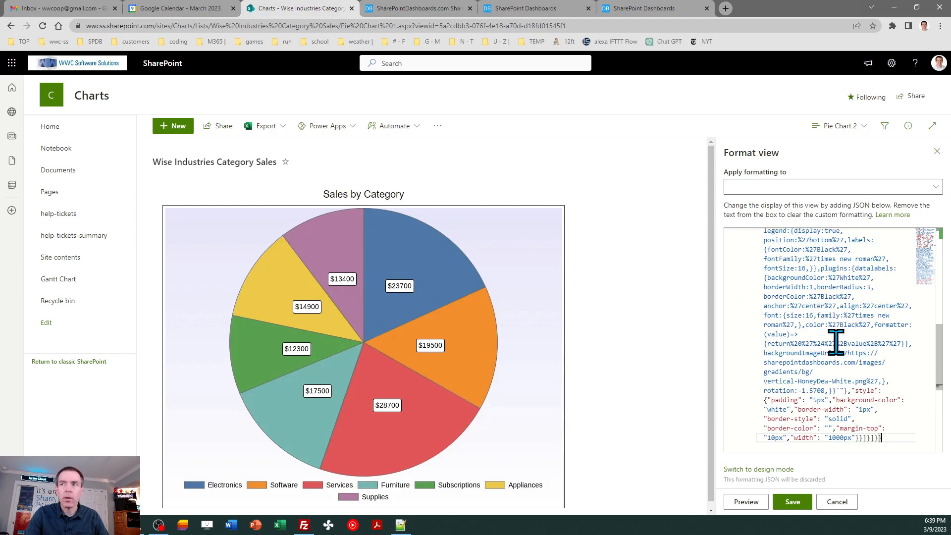
{"action": "left_click", "coordinate": [792, 502]}
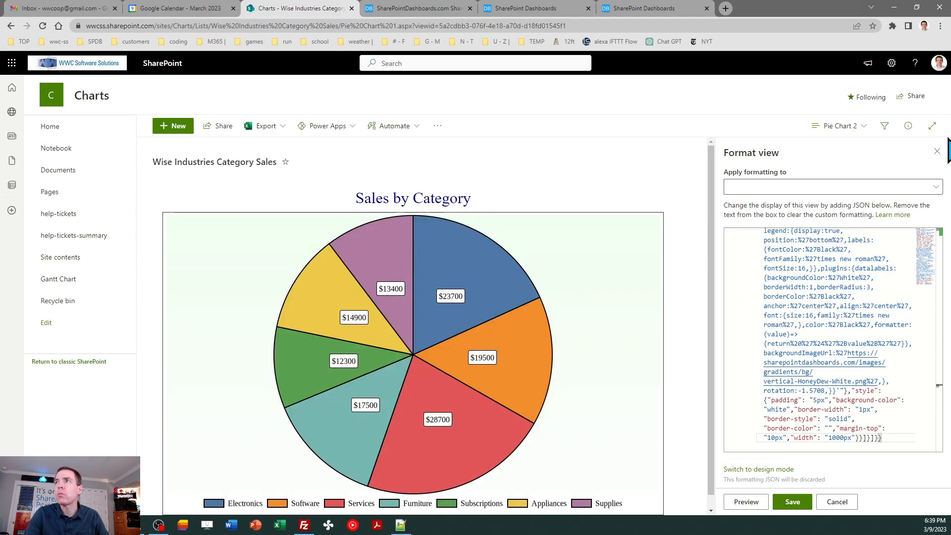
{"action": "left_click", "coordinate": [936, 151]}
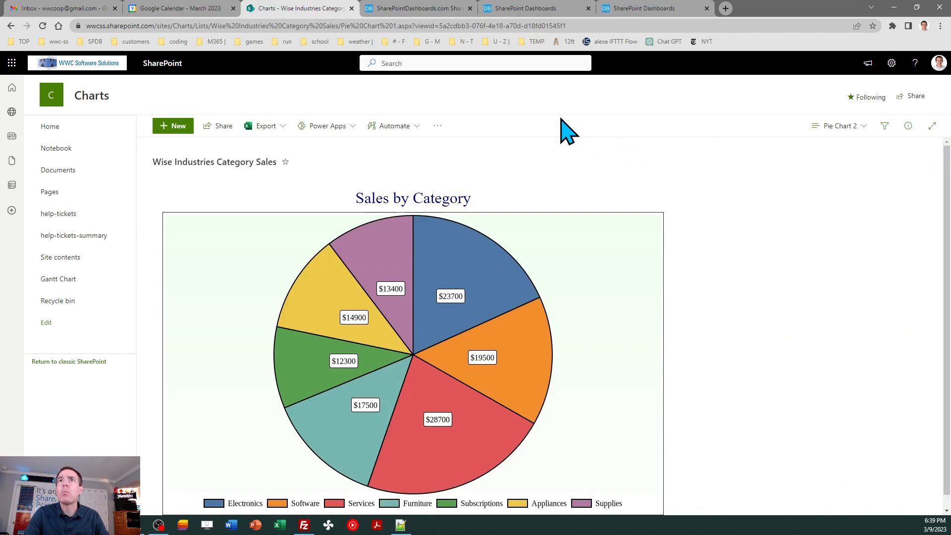
Return to the pie chart template and set its legend position to Right after trying Top
{"action": "left_click", "coordinate": [436, 8]}
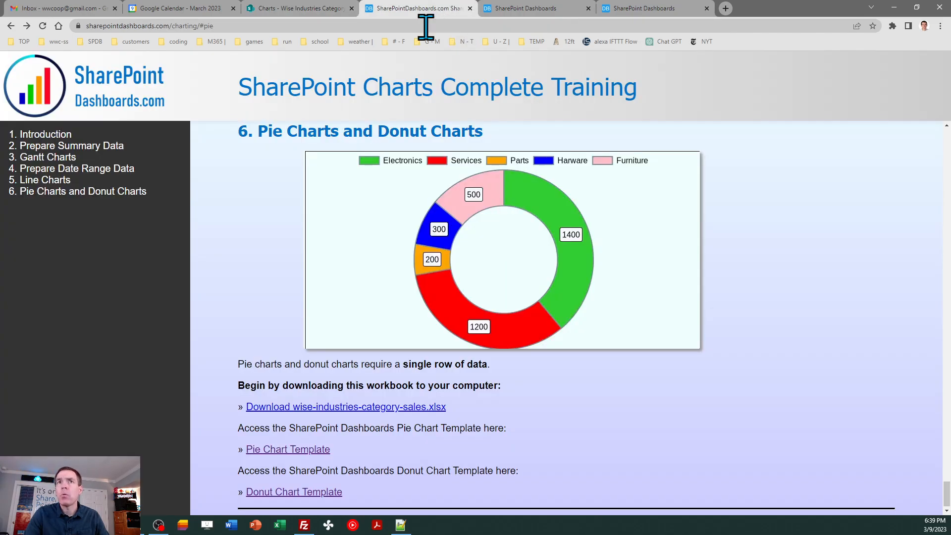
{"action": "left_click", "coordinate": [517, 8]}
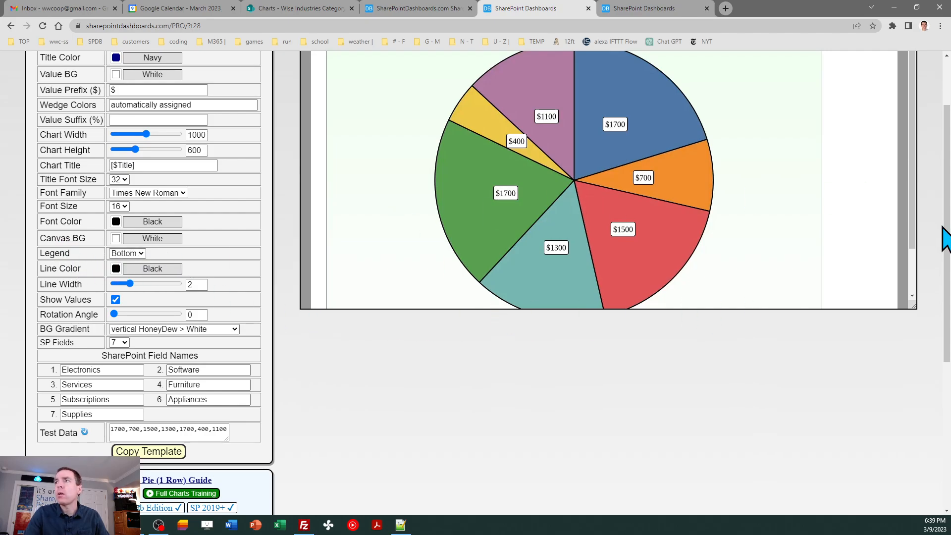
{"action": "left_click_drag", "start_coordinate": [945, 238], "coordinate": [949, 188]}
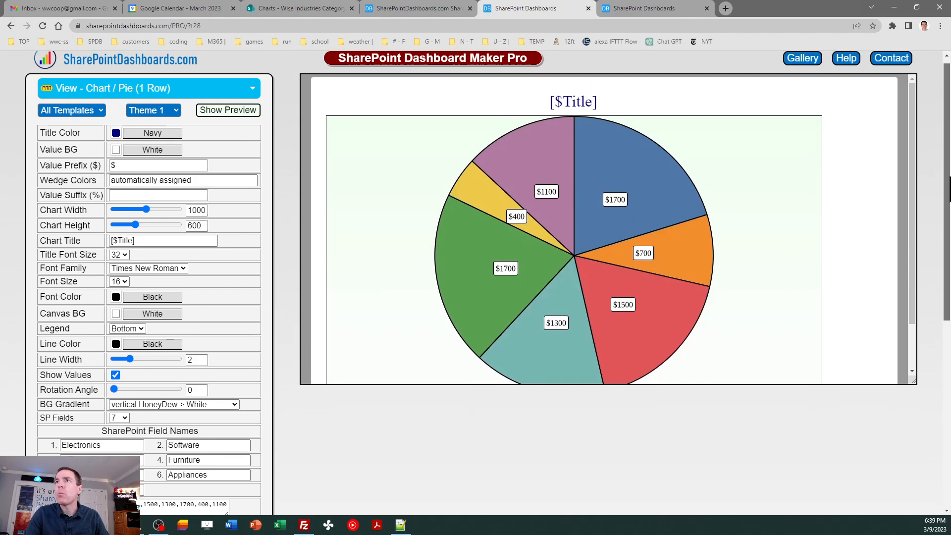
{"action": "left_click", "coordinate": [140, 329]}
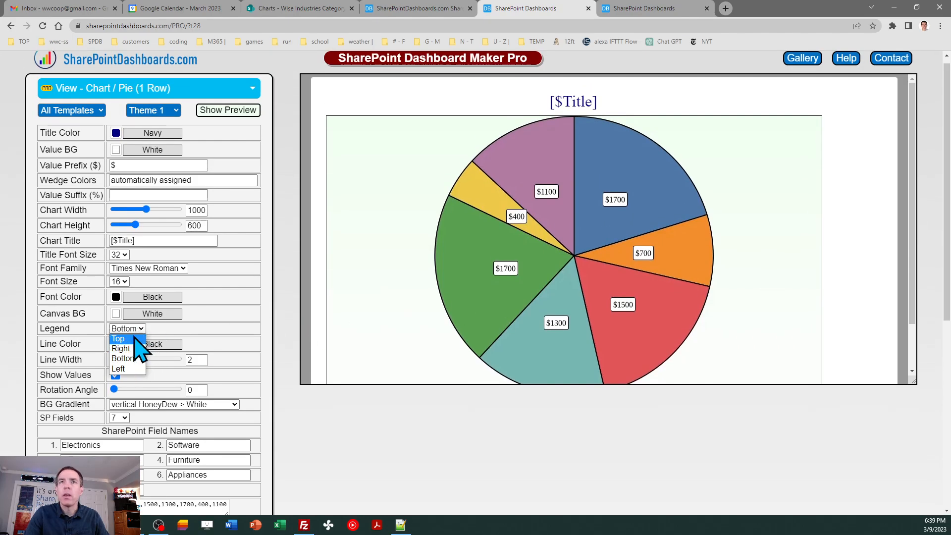
{"action": "left_click", "coordinate": [132, 338]}
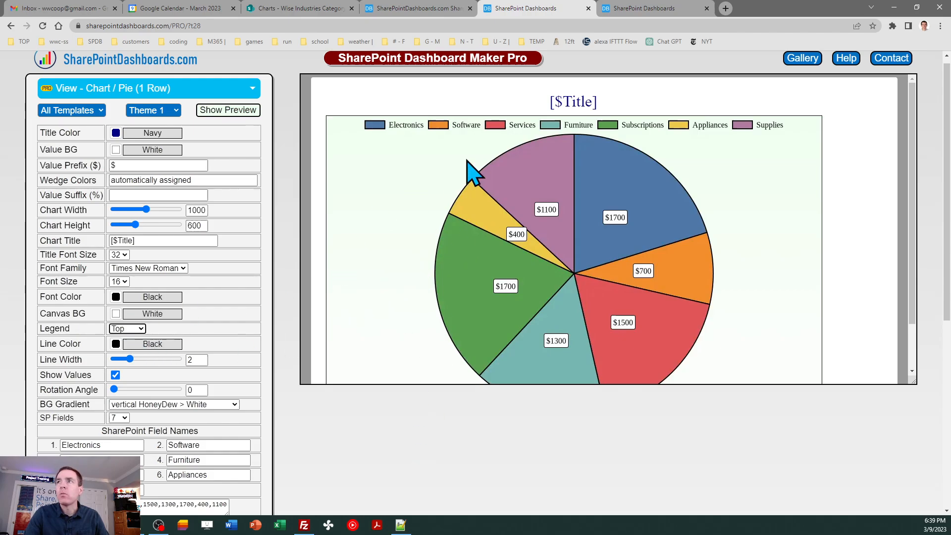
{"action": "left_click", "coordinate": [140, 329]}
{"action": "left_click", "coordinate": [145, 362]}
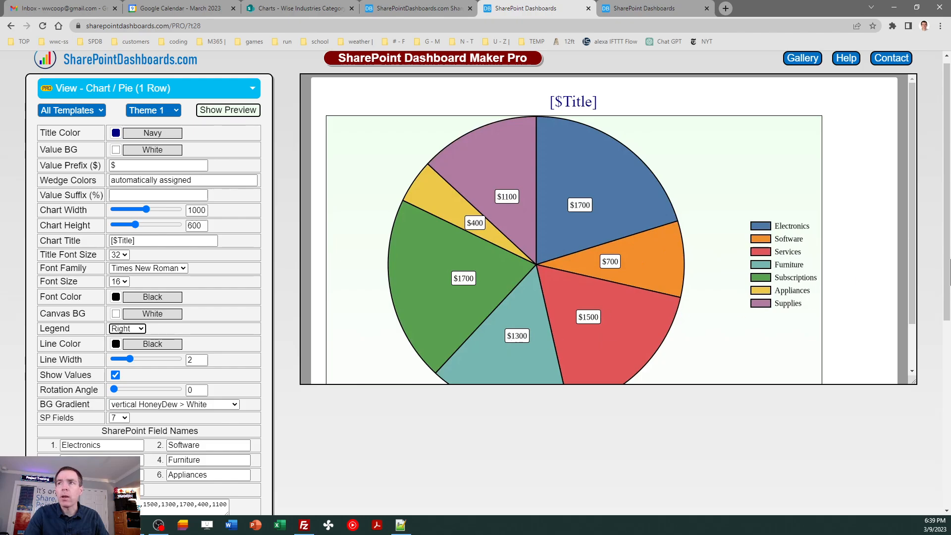
Copy the pie chart template with the right-side legend and dismiss the instructions dialog
{"action": "left_click_drag", "start_coordinate": [946, 242], "coordinate": [947, 306]}
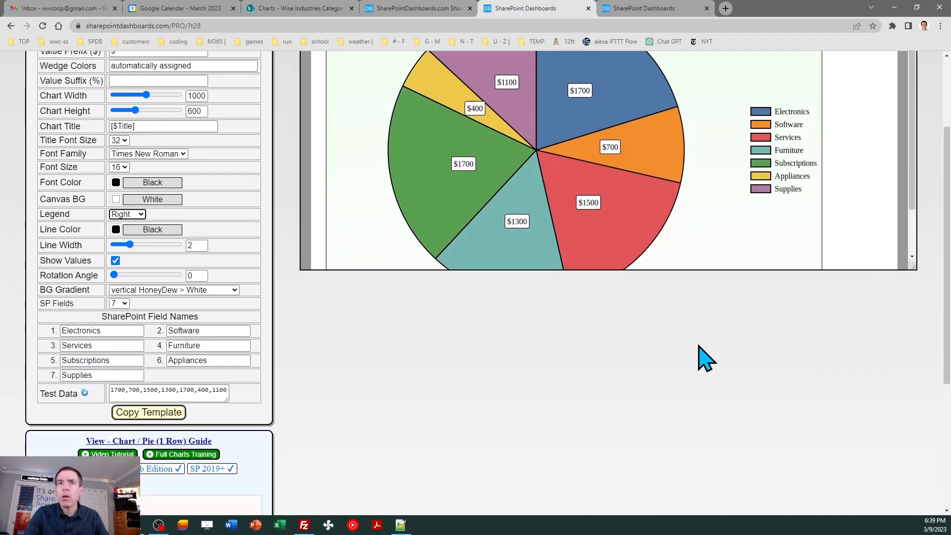
{"action": "left_click", "coordinate": [176, 411]}
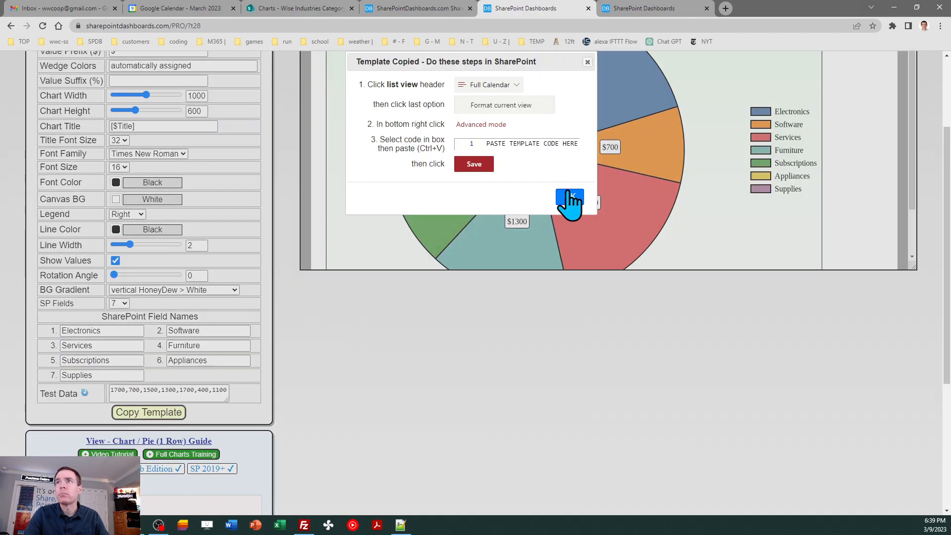
{"action": "left_click", "coordinate": [570, 197]}
In the SharePoint list, overwrite the Pie Chart 2 view's formatting JSON with the right-legend template, save it and close the formatting pane
{"action": "left_click", "coordinate": [269, 9]}
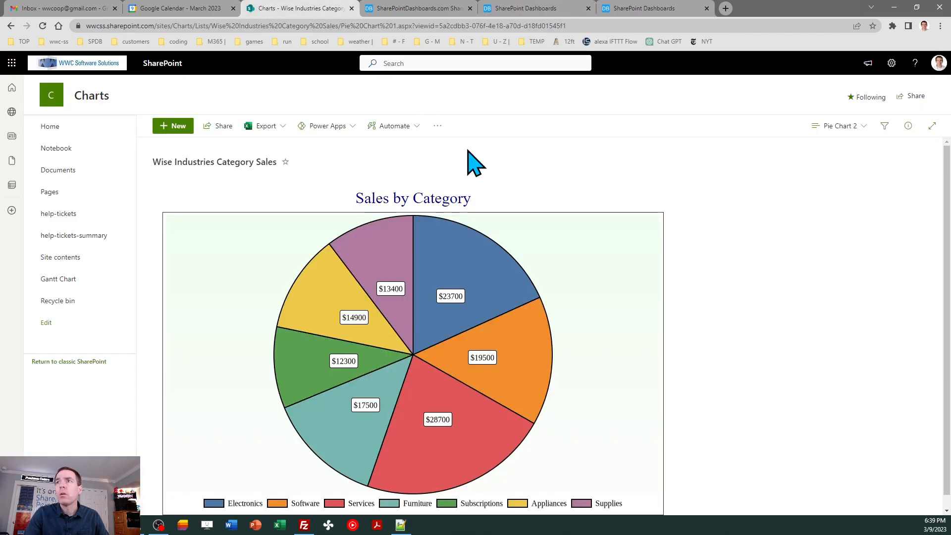
{"action": "left_click", "coordinate": [836, 130]}
{"action": "left_click", "coordinate": [867, 324]}
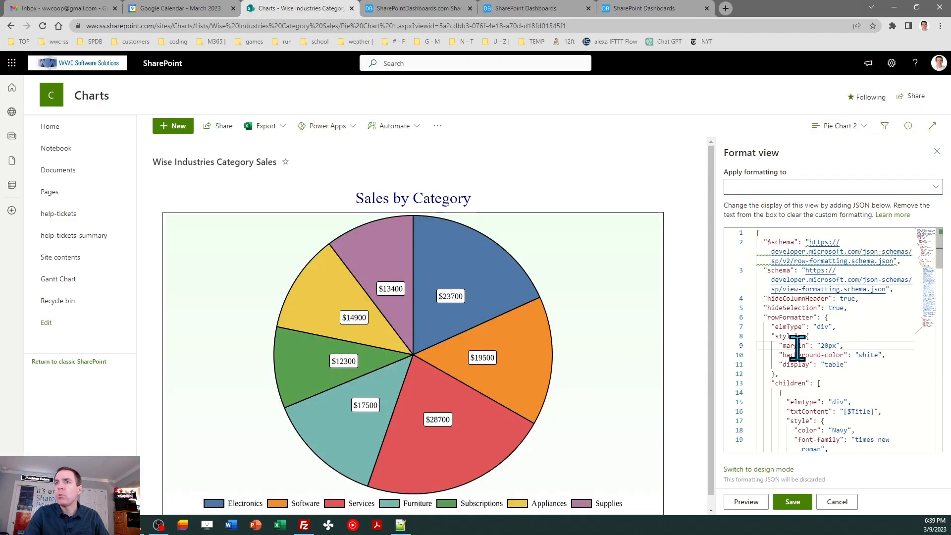
{"action": "key", "text": "ctrl+a"}
{"action": "key", "text": "ctrl+v"}
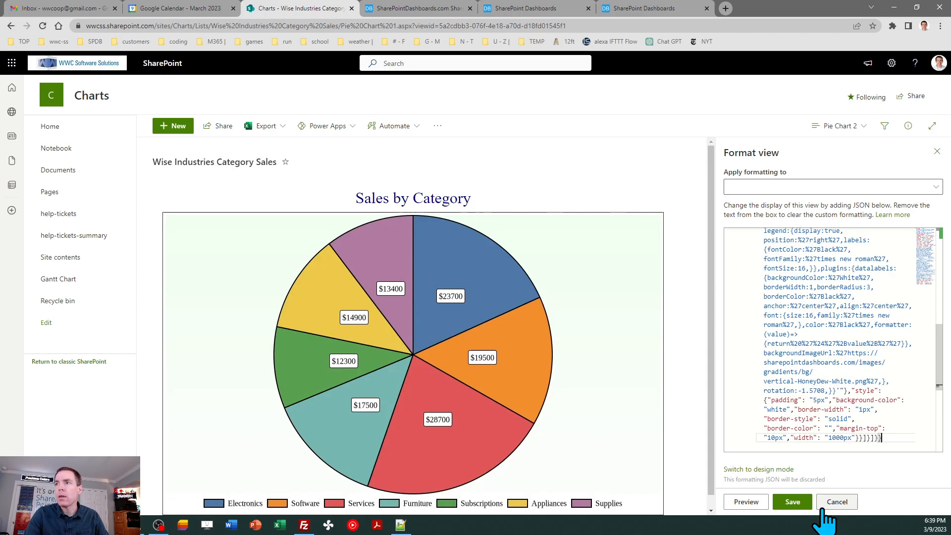
{"action": "left_click", "coordinate": [791, 501]}
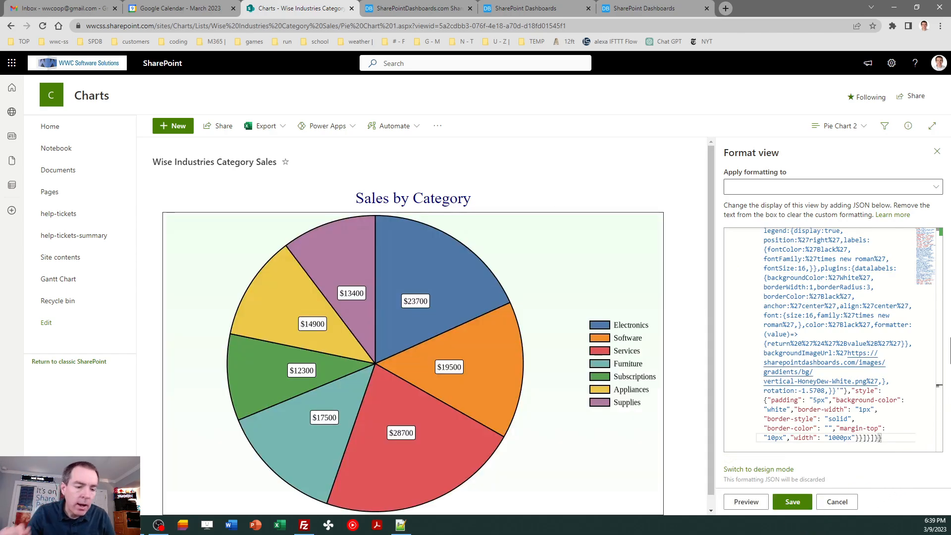
{"action": "left_click", "coordinate": [937, 151]}
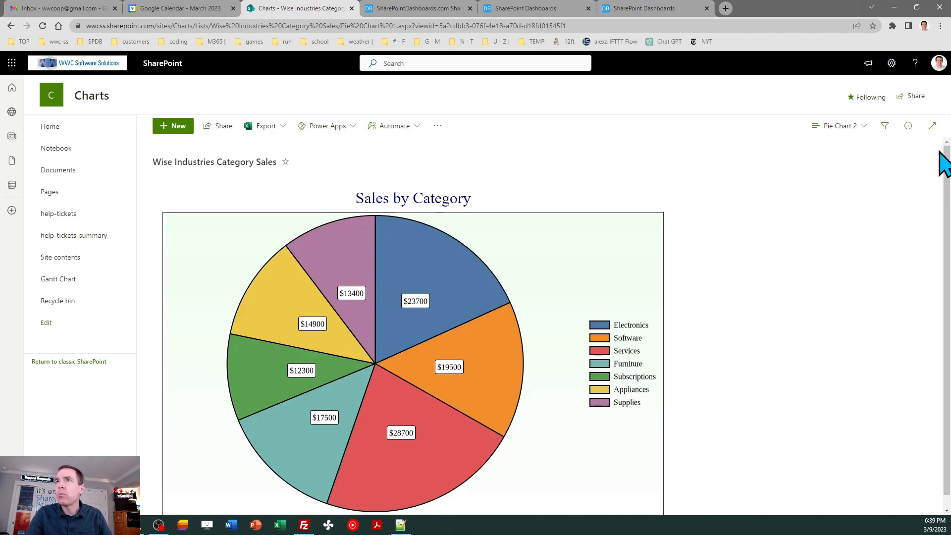
Try 20 SP fields in the pie chart template and return the field count to 7
{"action": "left_click", "coordinate": [399, 11]}
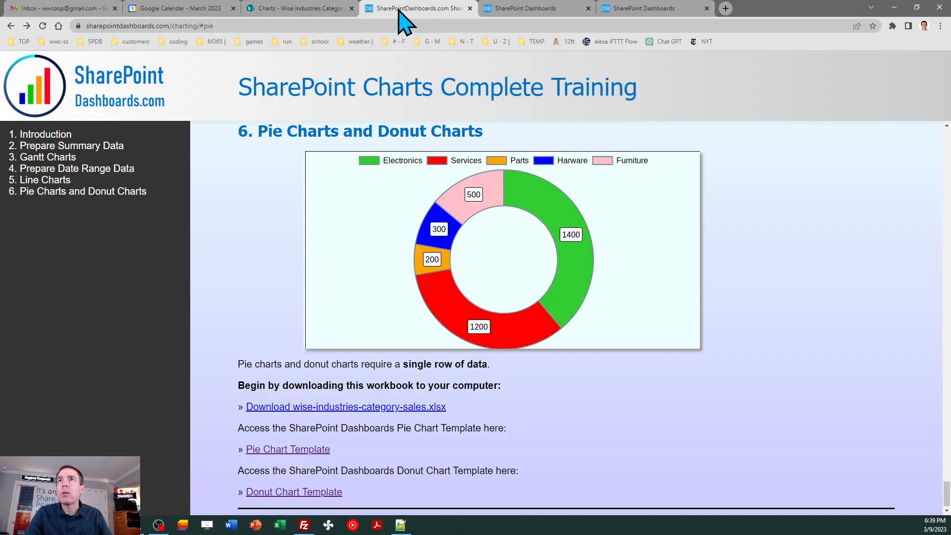
{"action": "left_click", "coordinate": [501, 14]}
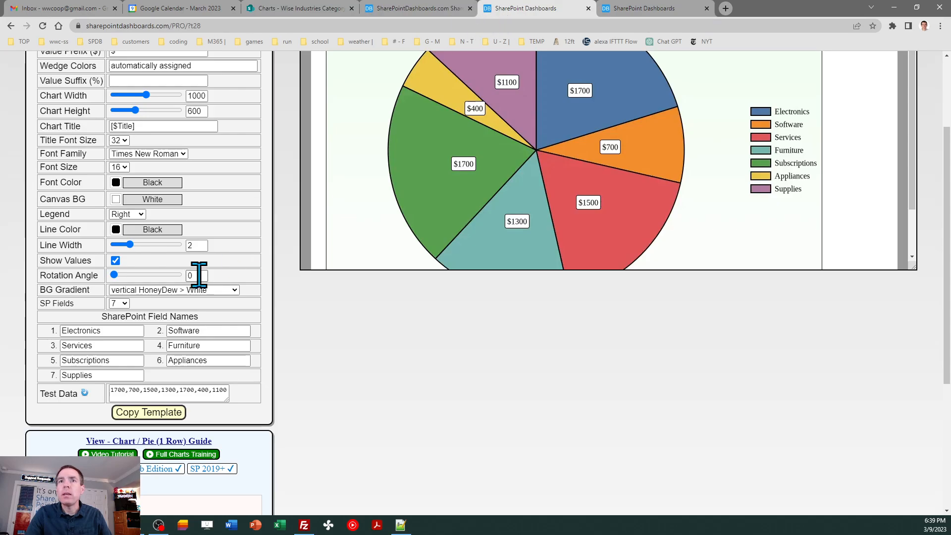
{"action": "left_click", "coordinate": [123, 304]}
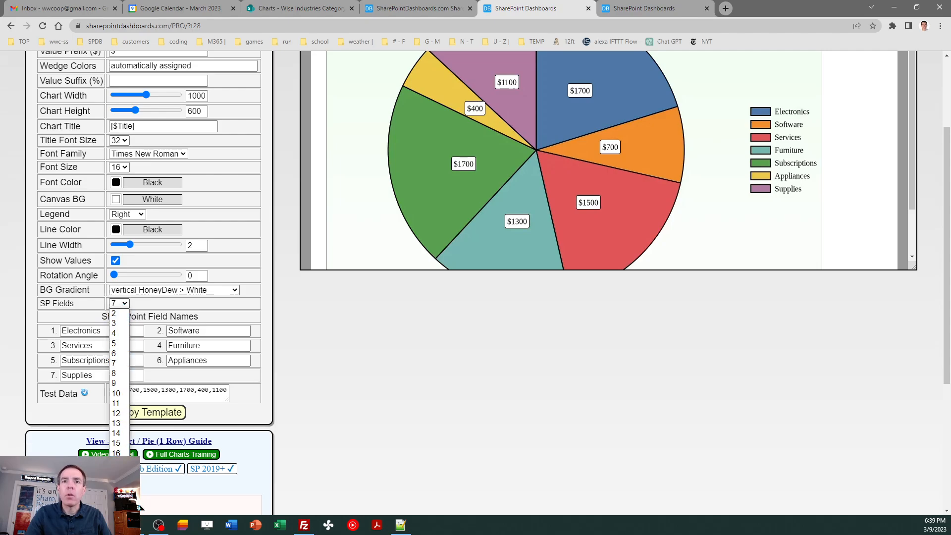
{"action": "left_click", "coordinate": [126, 492]}
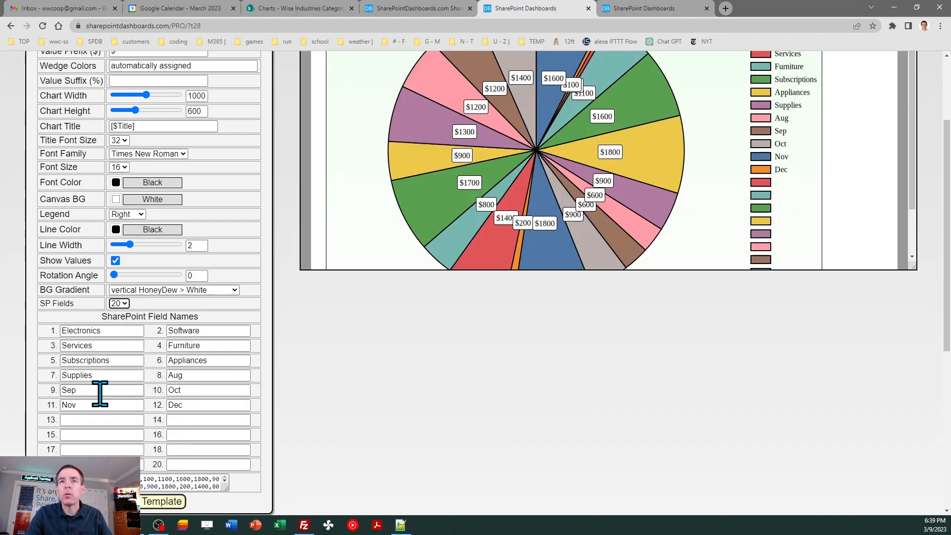
{"action": "left_click", "coordinate": [121, 304]}
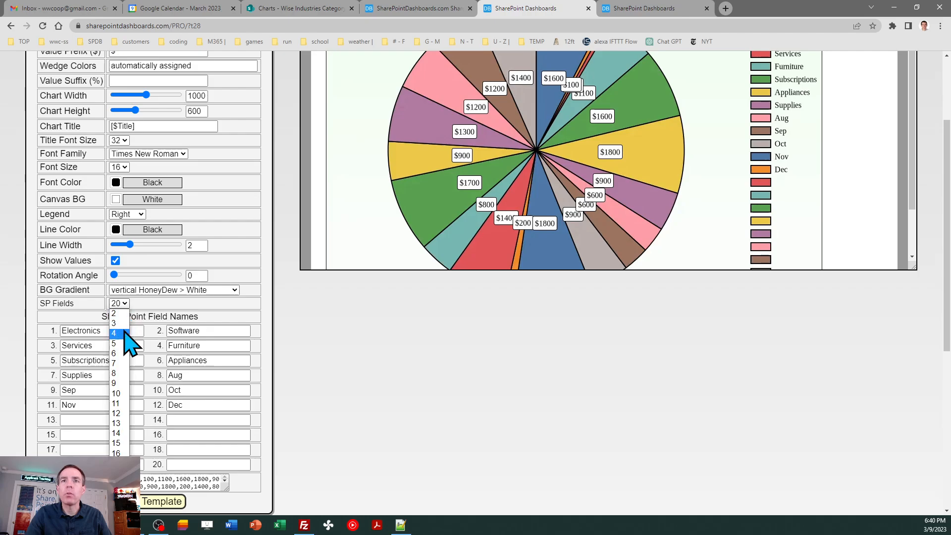
{"action": "left_click", "coordinate": [122, 365]}
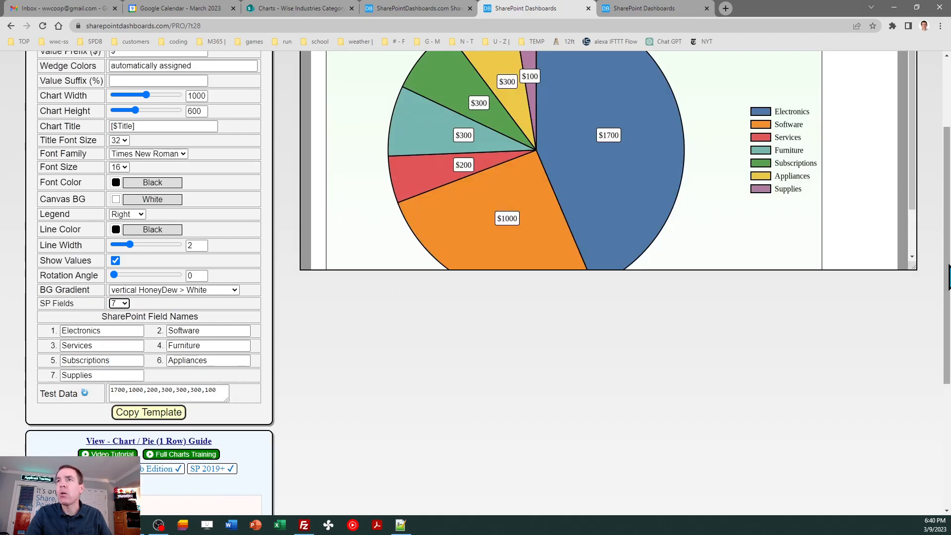
{"action": "left_click_drag", "start_coordinate": [949, 277], "coordinate": [948, 211]}
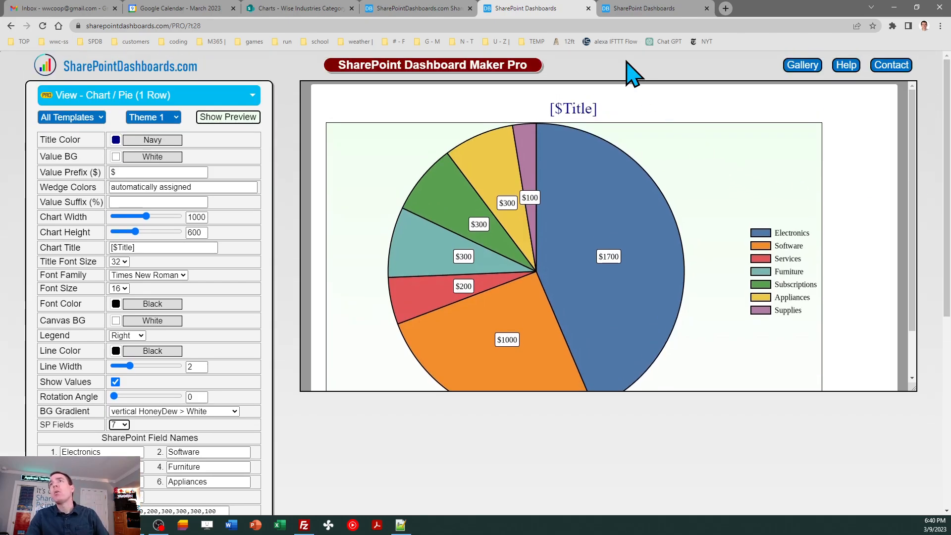
Switch to the donut chart template and preview Themes 2, 3, 4 and 5 in turn
{"action": "left_click", "coordinate": [644, 11]}
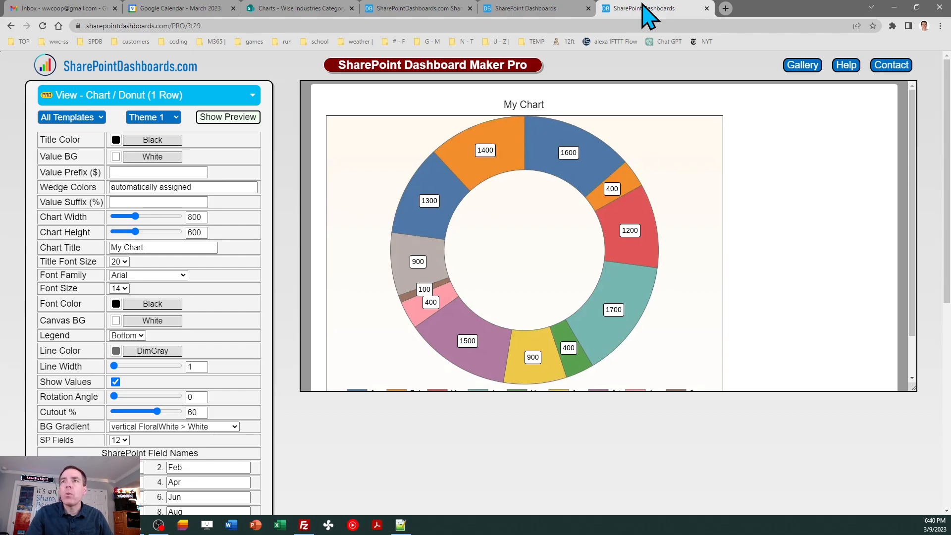
{"action": "left_click", "coordinate": [170, 119]}
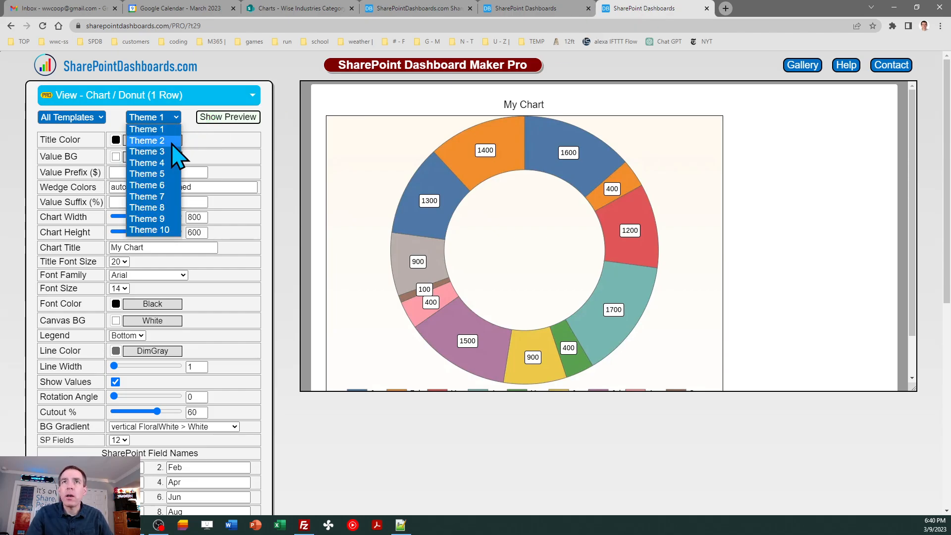
{"action": "left_click", "coordinate": [173, 143]}
{"action": "left_click", "coordinate": [173, 122]}
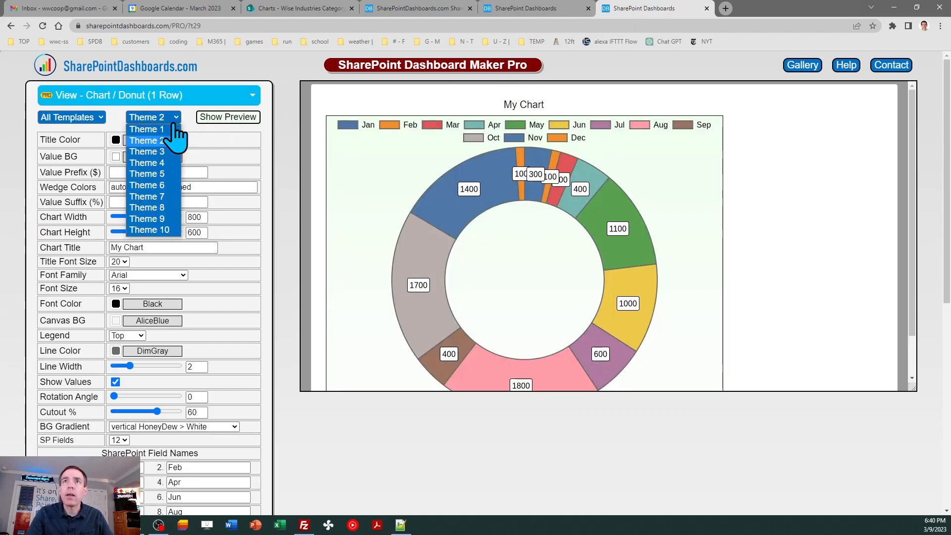
{"action": "left_click", "coordinate": [171, 156]}
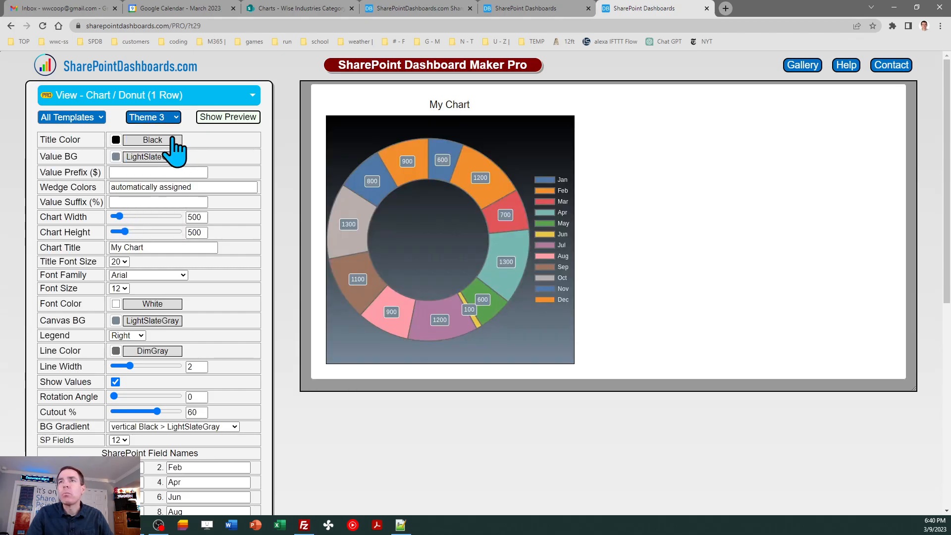
{"action": "left_click", "coordinate": [173, 118]}
{"action": "left_click", "coordinate": [169, 163]}
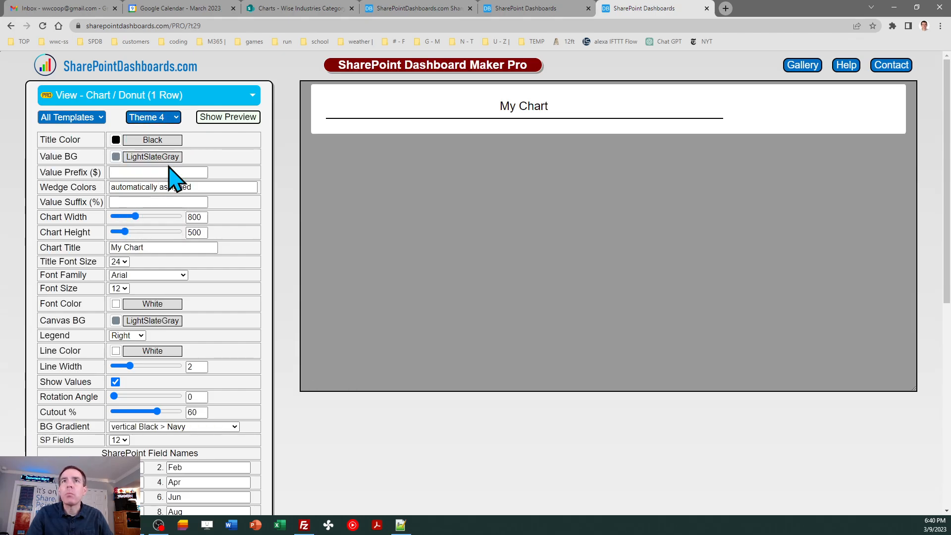
{"action": "left_click", "coordinate": [166, 119]}
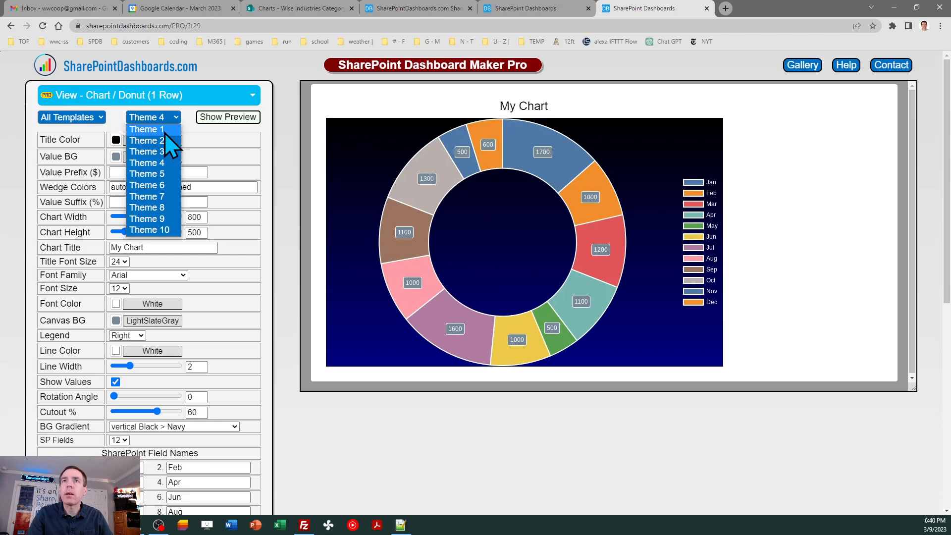
{"action": "left_click", "coordinate": [166, 173]}
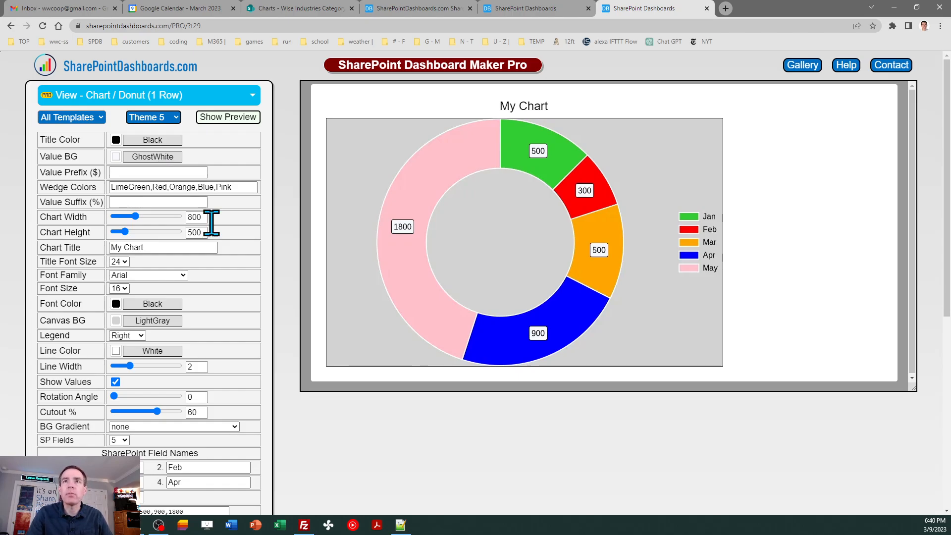
Highlight the custom wedge color list of Theme 5 and return the donut chart to Theme 1
{"action": "triple_click", "coordinate": [232, 188]}
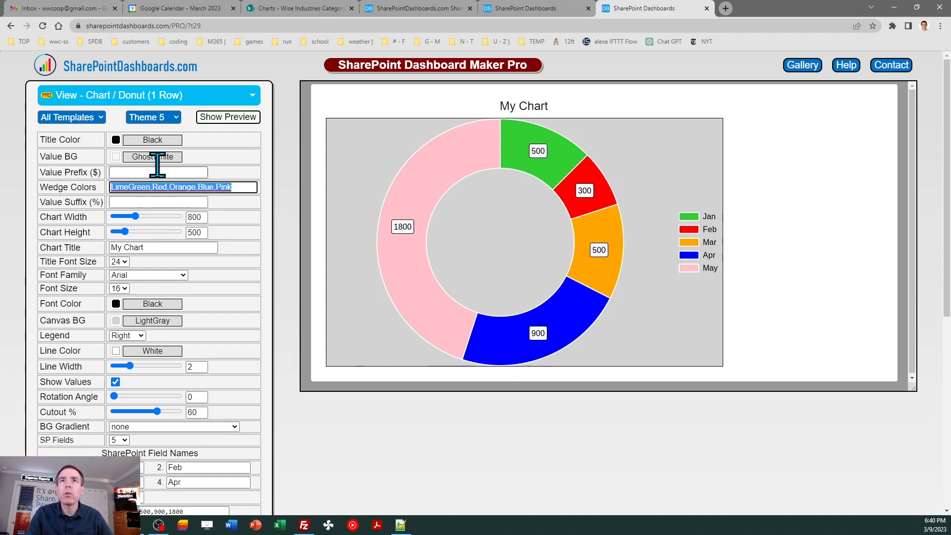
{"action": "left_click", "coordinate": [175, 115]}
{"action": "left_click", "coordinate": [170, 119]}
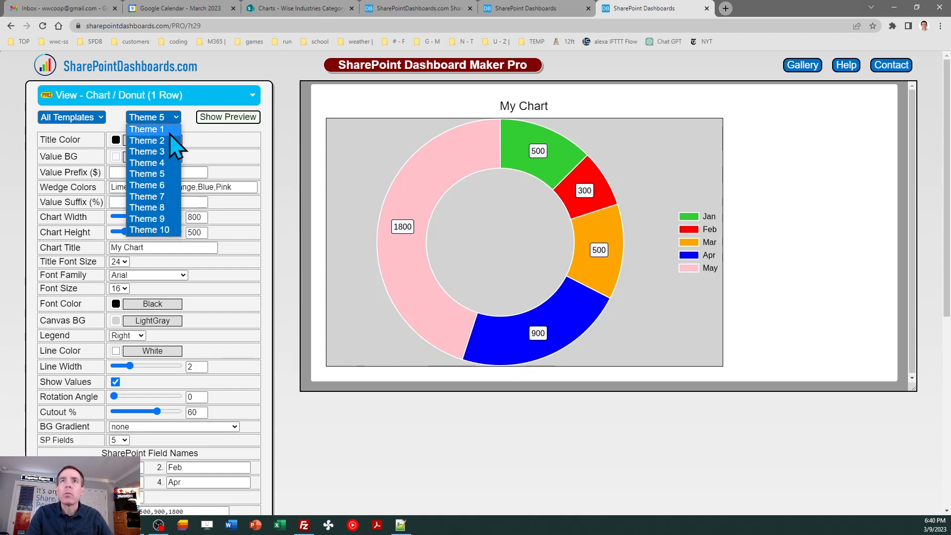
{"action": "left_click", "coordinate": [171, 130]}
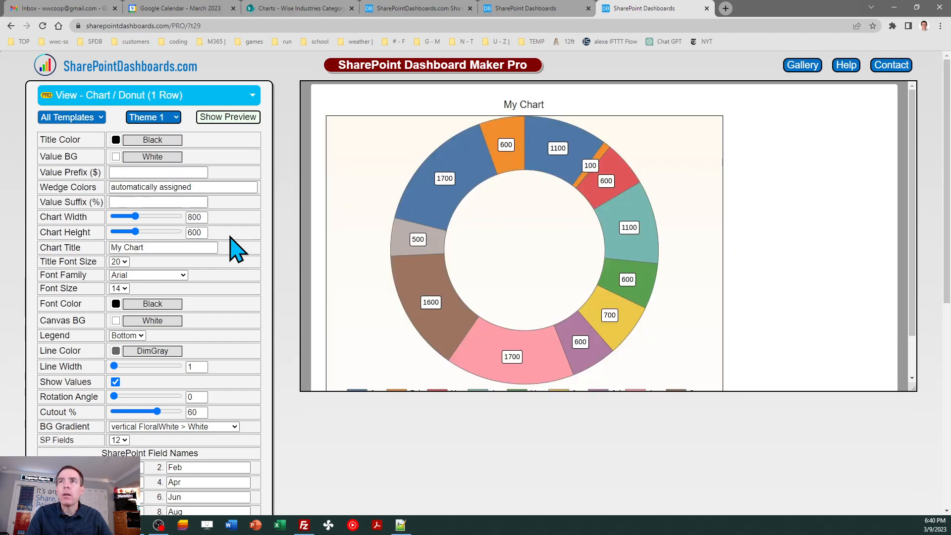
Set the donut chart's title to [$Title] and its number of SP fields to 7, consulting the pie chart template's fields
{"action": "triple_click", "coordinate": [157, 247]}
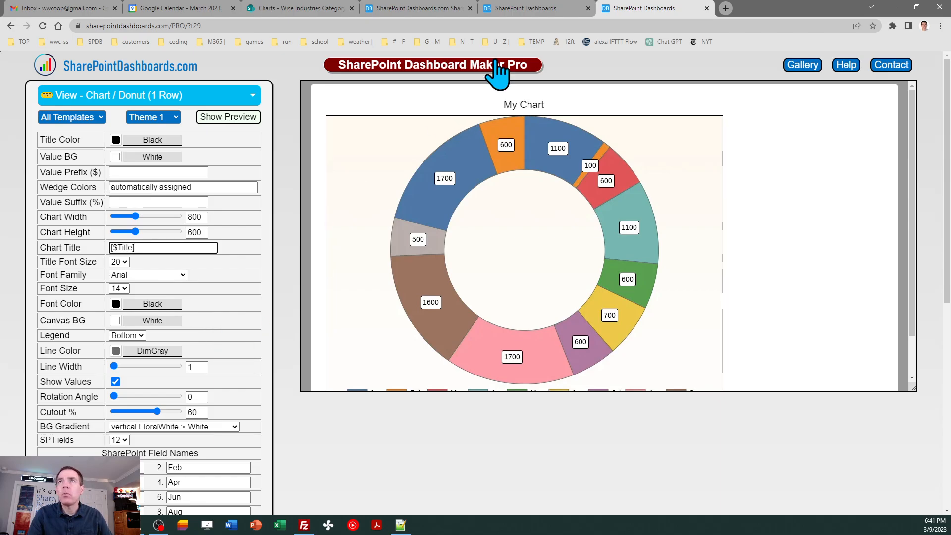
{"action": "left_click", "coordinate": [523, 8]}
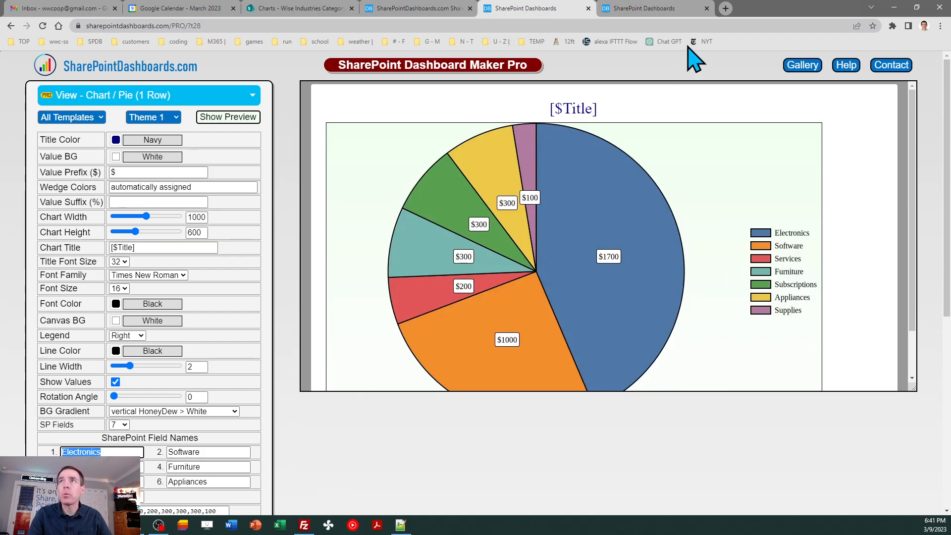
{"action": "left_click", "coordinate": [653, 9]}
{"action": "left_click", "coordinate": [112, 482]}
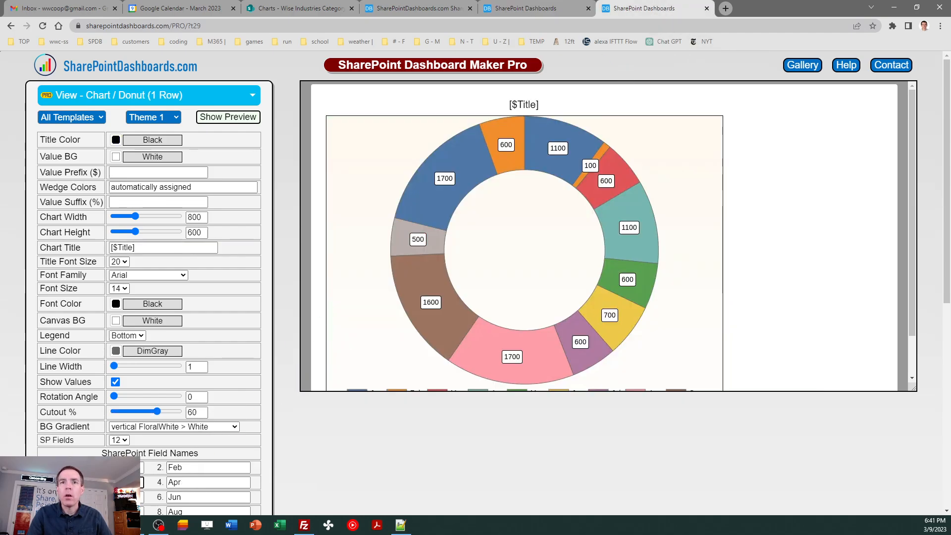
{"action": "left_click", "coordinate": [124, 440]}
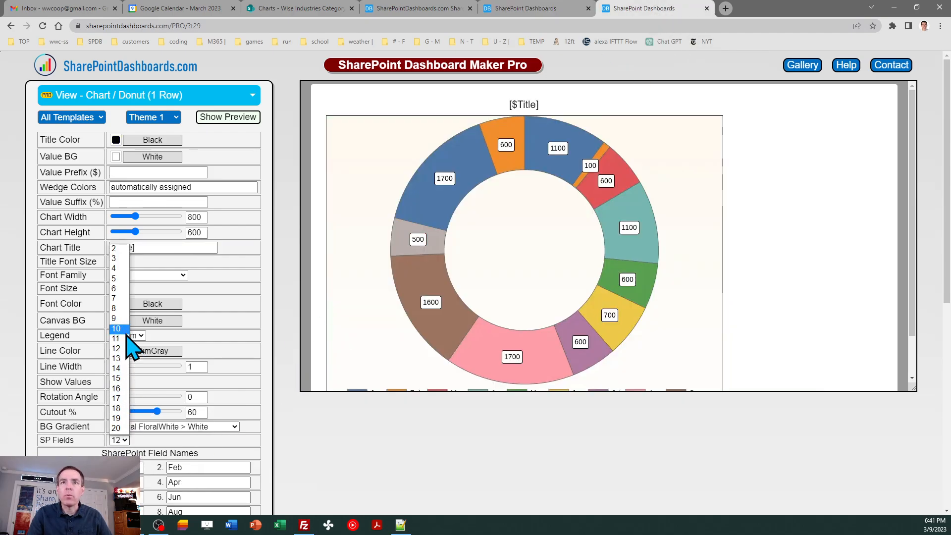
{"action": "left_click", "coordinate": [123, 309]}
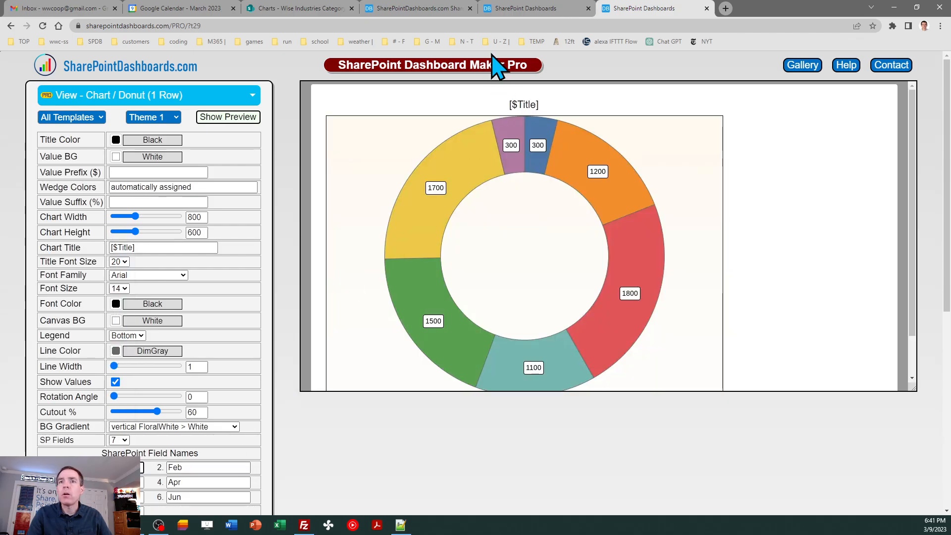
Copy the second SharePoint field name, Software, from the pie chart template into the donut chart template
{"action": "left_click", "coordinate": [510, 8]}
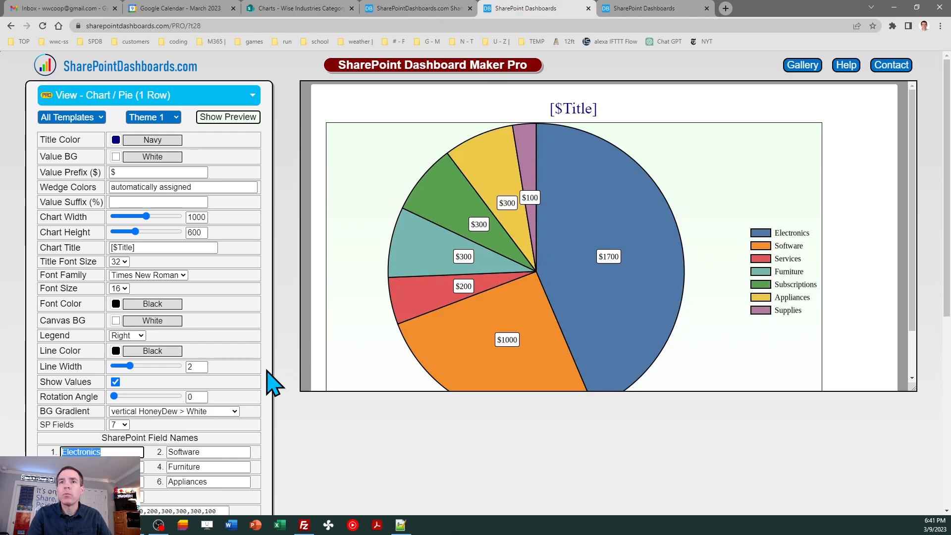
{"action": "left_click_drag", "start_coordinate": [207, 449], "coordinate": [250, 422]}
{"action": "key", "text": "ctrl+c"}
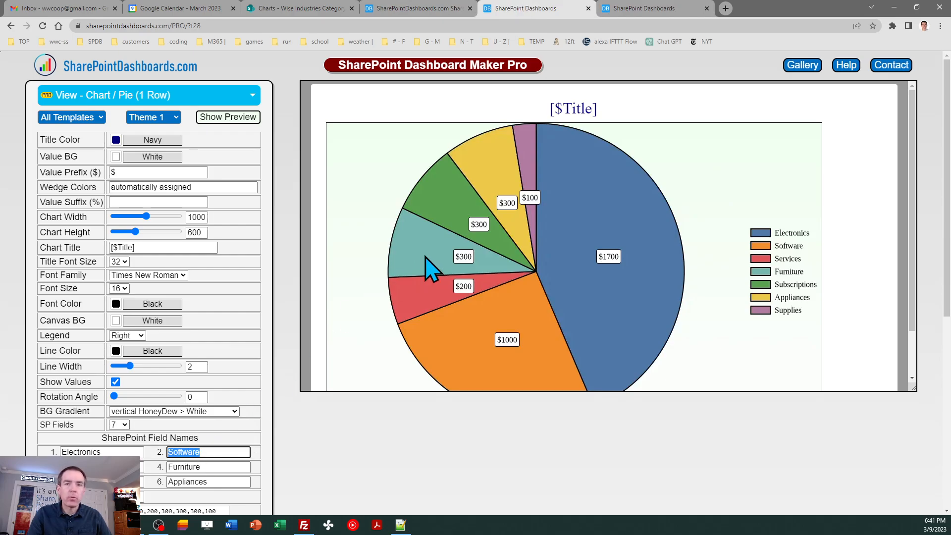
{"action": "left_click", "coordinate": [644, 8]}
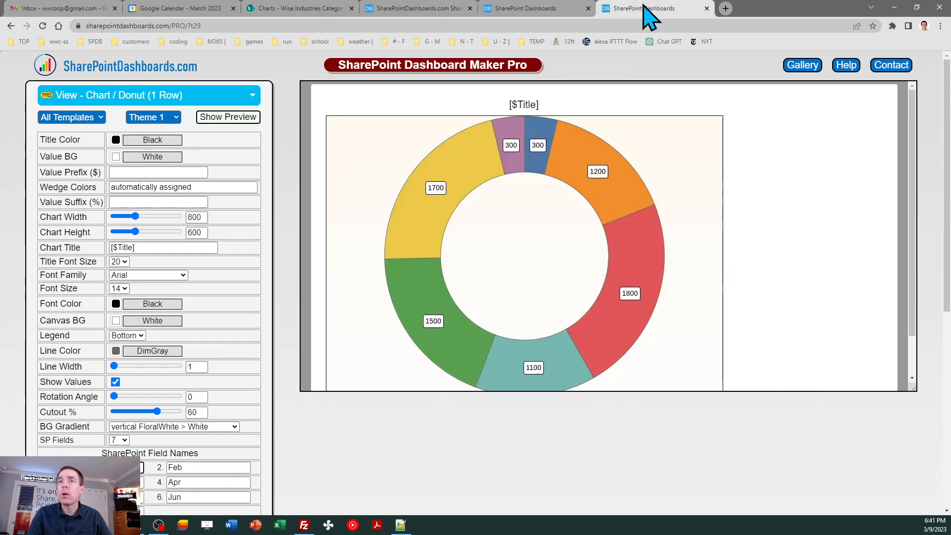
{"action": "double_click", "coordinate": [206, 467]}
{"action": "key", "text": "ctrl+v"}
Set the donut chart's third and fourth SharePoint field names to Services and Furniture, copied from the pie chart template
{"action": "left_click", "coordinate": [518, 10]}
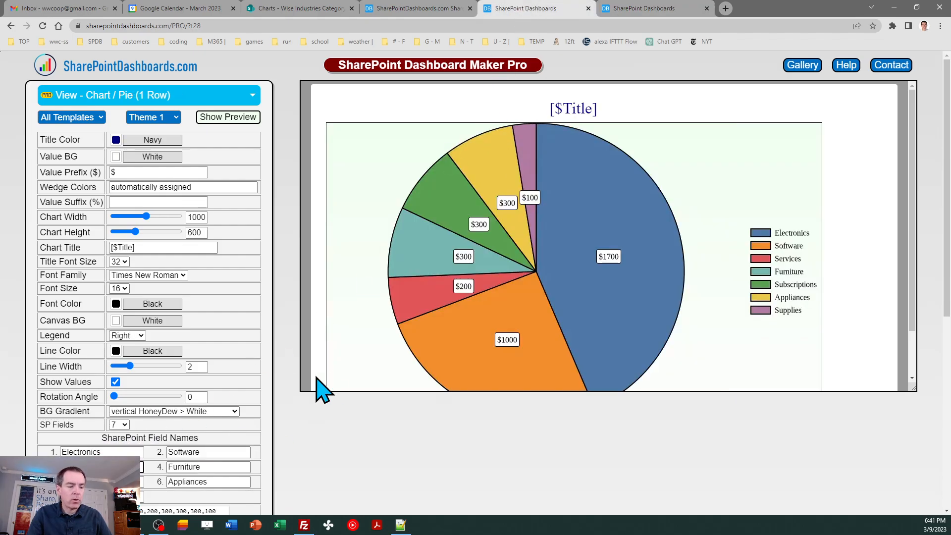
{"action": "left_click", "coordinate": [646, 9]}
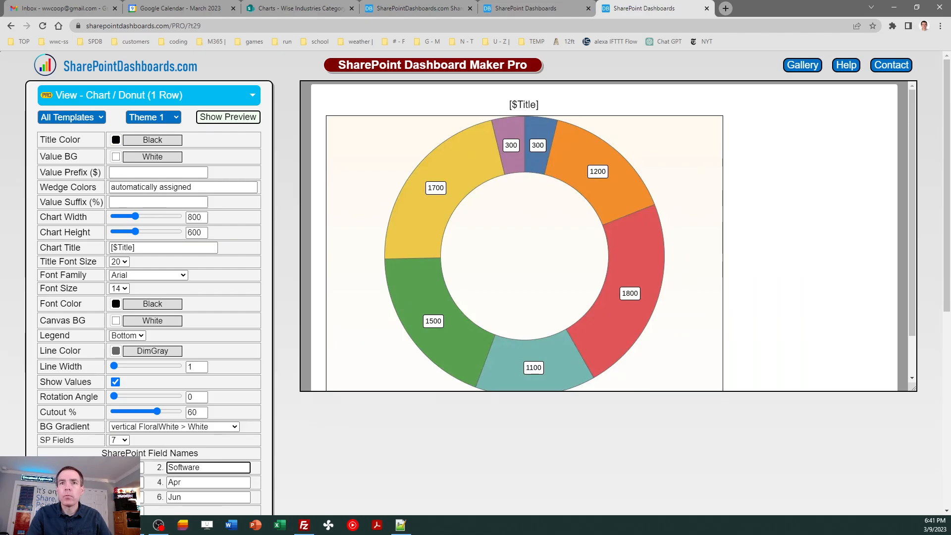
{"action": "left_click", "coordinate": [523, 10]}
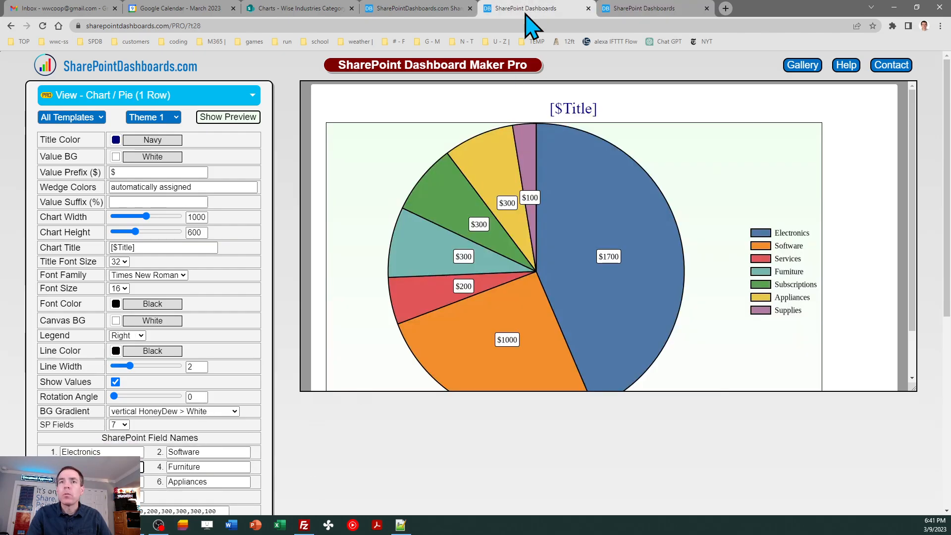
{"action": "left_click", "coordinate": [221, 465]}
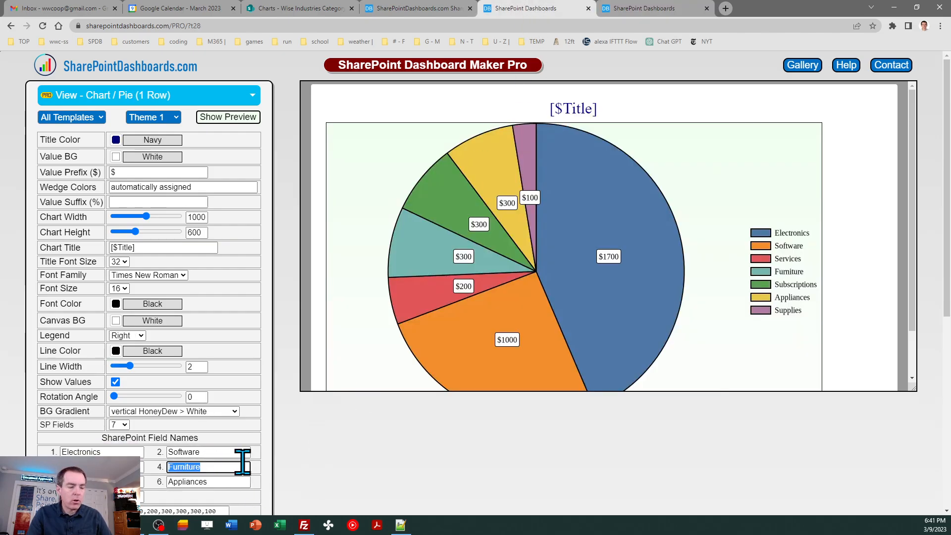
{"action": "left_click", "coordinate": [639, 10]}
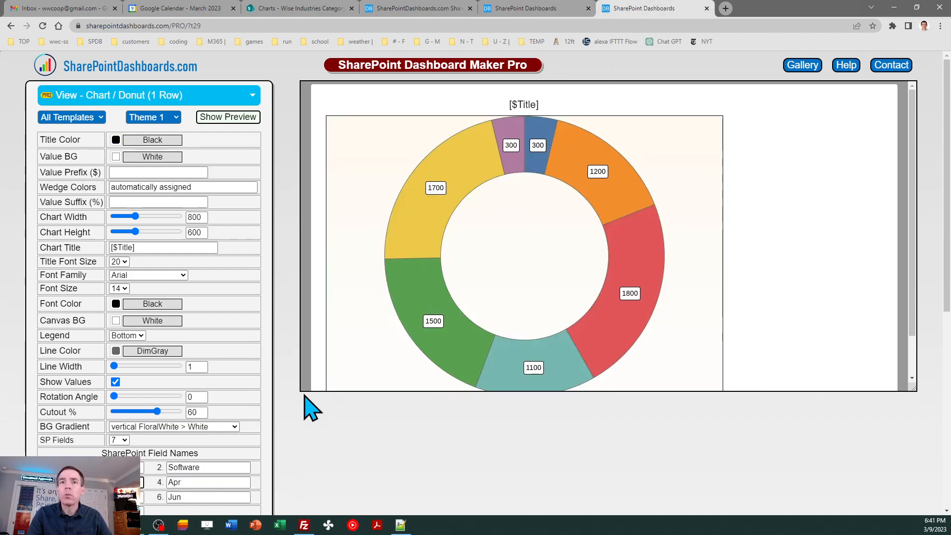
{"action": "double_click", "coordinate": [208, 480]}
{"action": "type", "text": "Furniture"}
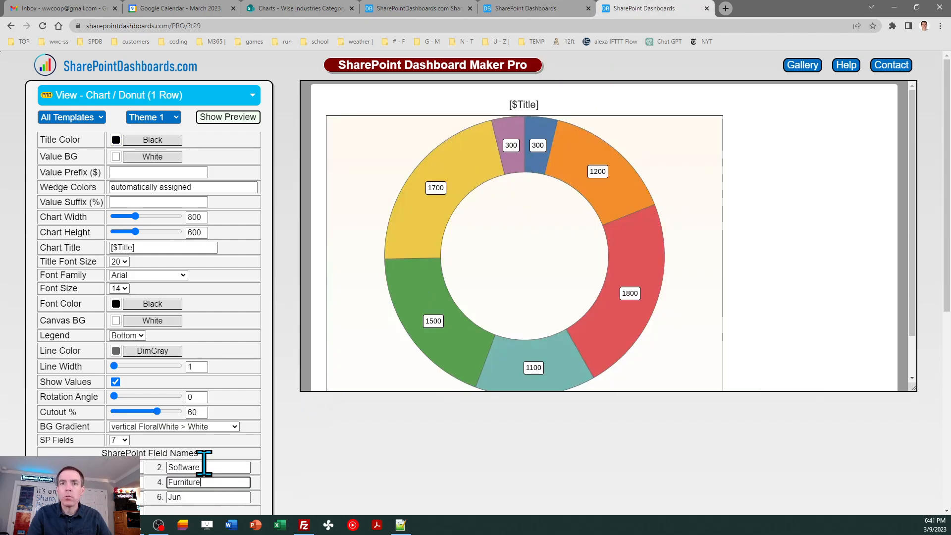
Set the donut chart's fifth and sixth SharePoint field names to Subscriptions and Appliances, copied from the pie chart template
{"action": "left_click", "coordinate": [526, 8]}
{"action": "double_click", "coordinate": [130, 481]}
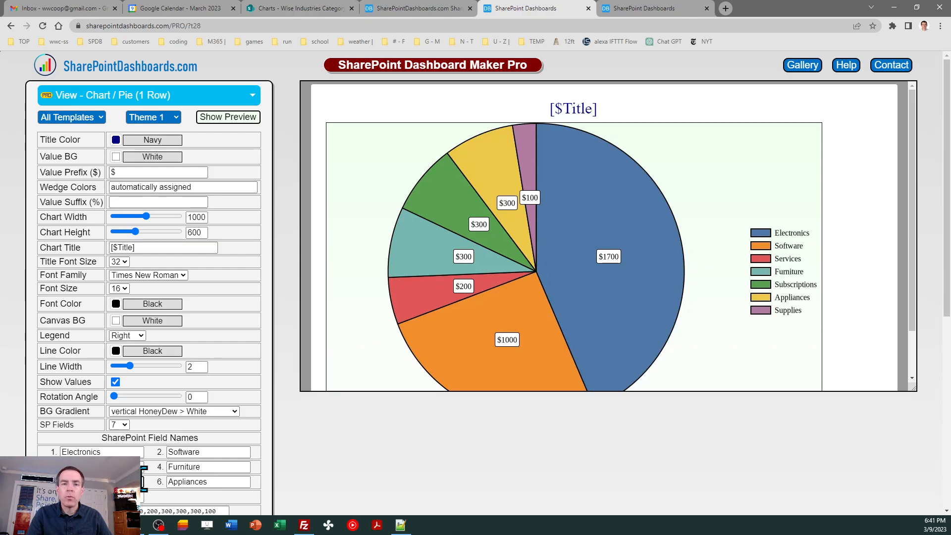
{"action": "left_click", "coordinate": [649, 11]}
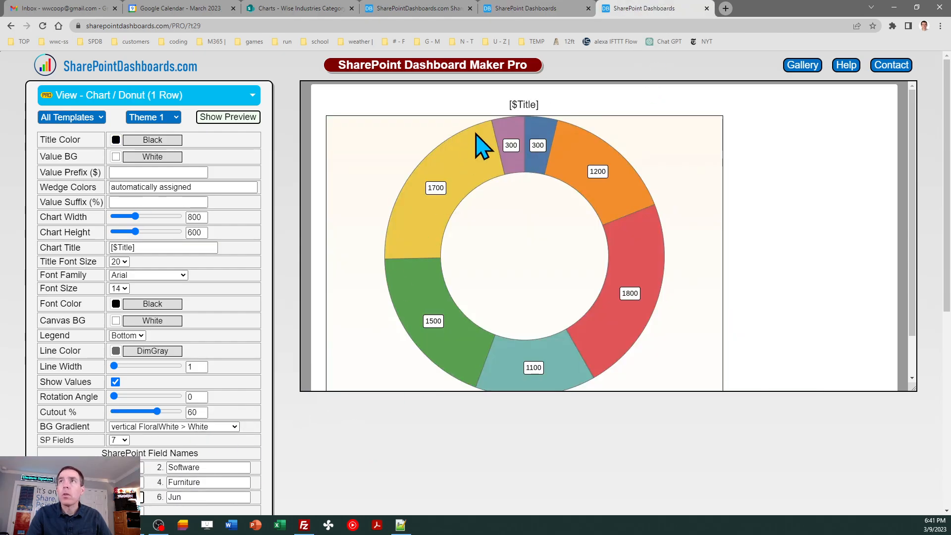
{"action": "left_click", "coordinate": [515, 9]}
{"action": "left_click", "coordinate": [226, 481]}
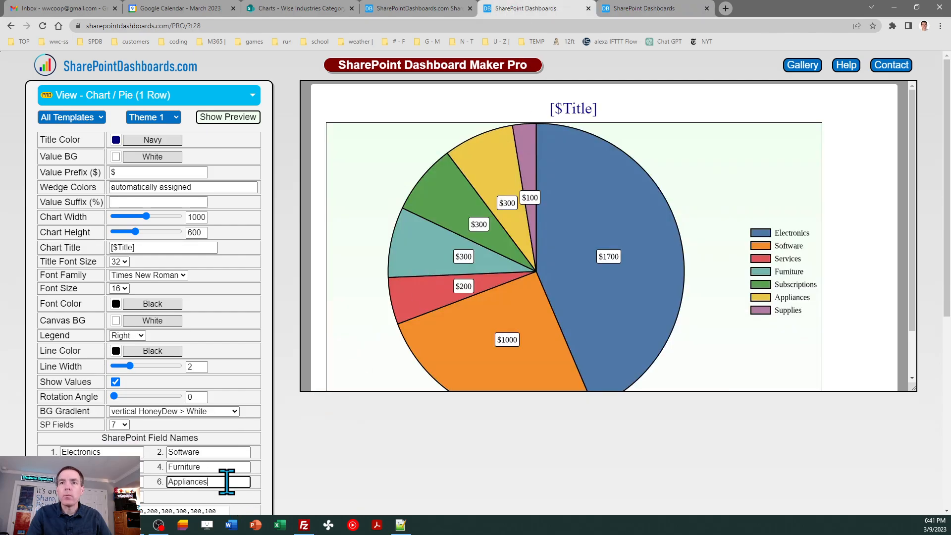
{"action": "double_click", "coordinate": [229, 481]}
{"action": "key", "text": "ctrl+c"}
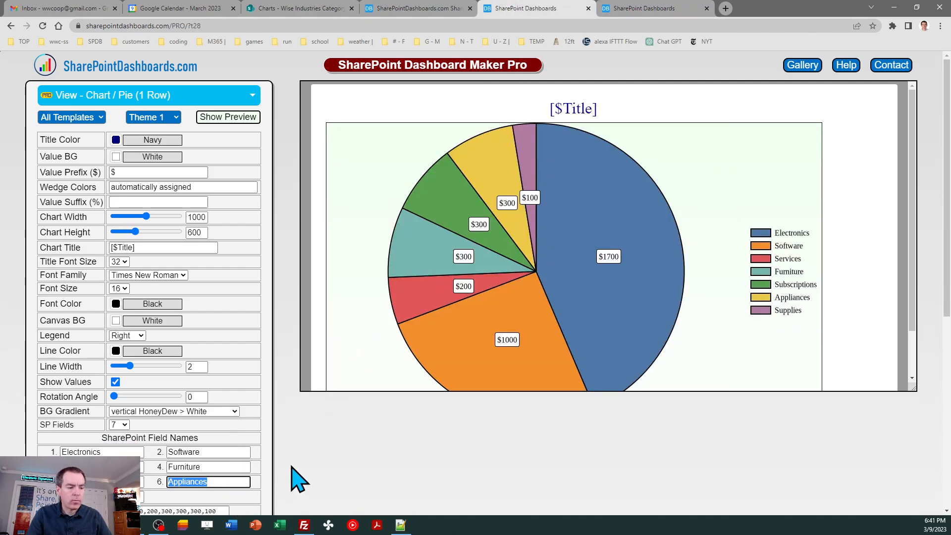
{"action": "left_click", "coordinate": [644, 9]}
{"action": "double_click", "coordinate": [210, 497]}
{"action": "key", "text": "ctrl+v"}
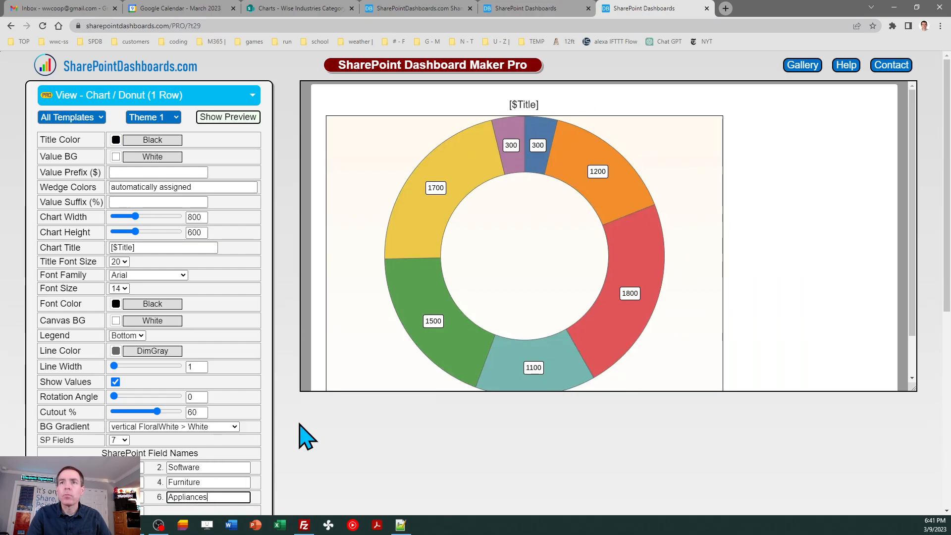
Copy the seventh SharePoint field name, Supplies, from the pie chart template into the donut chart template
{"action": "left_click", "coordinate": [529, 9]}
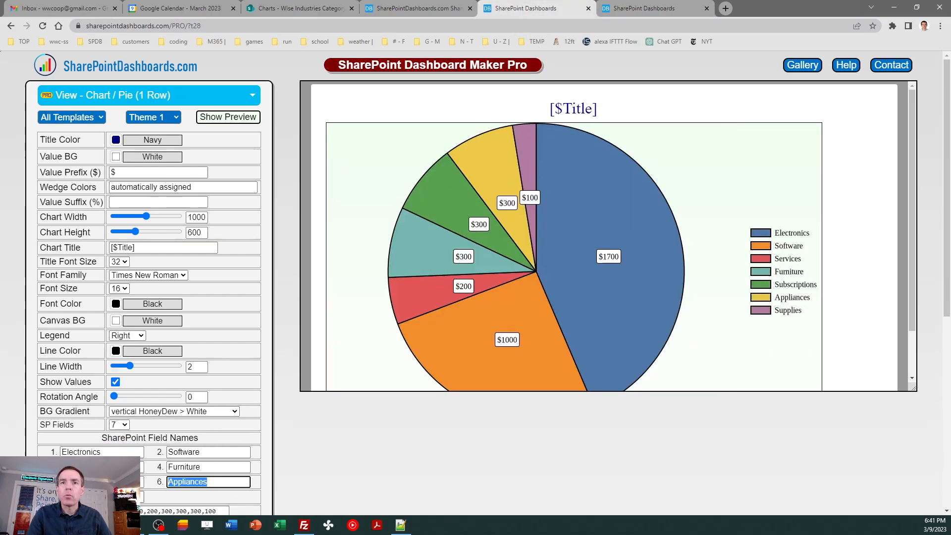
{"action": "key", "text": "Tab"}
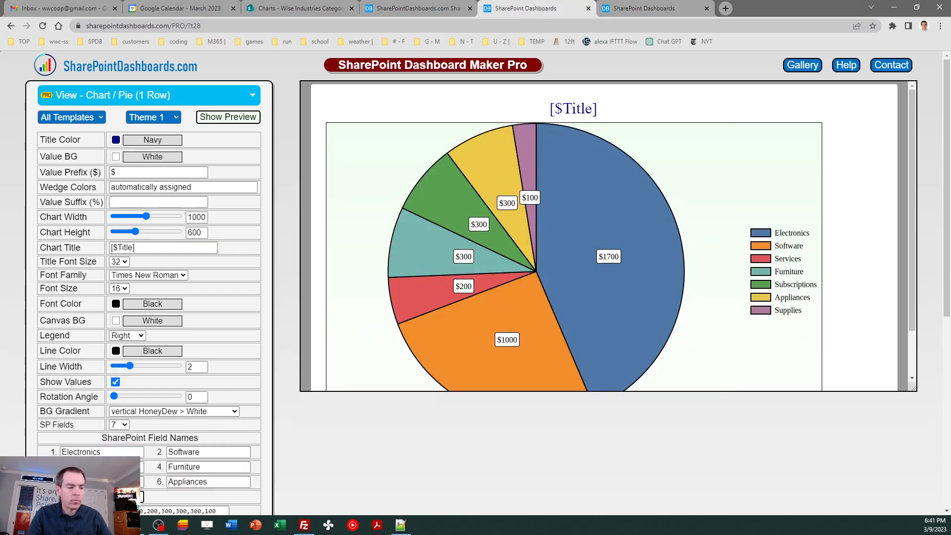
{"action": "left_click", "coordinate": [646, 9]}
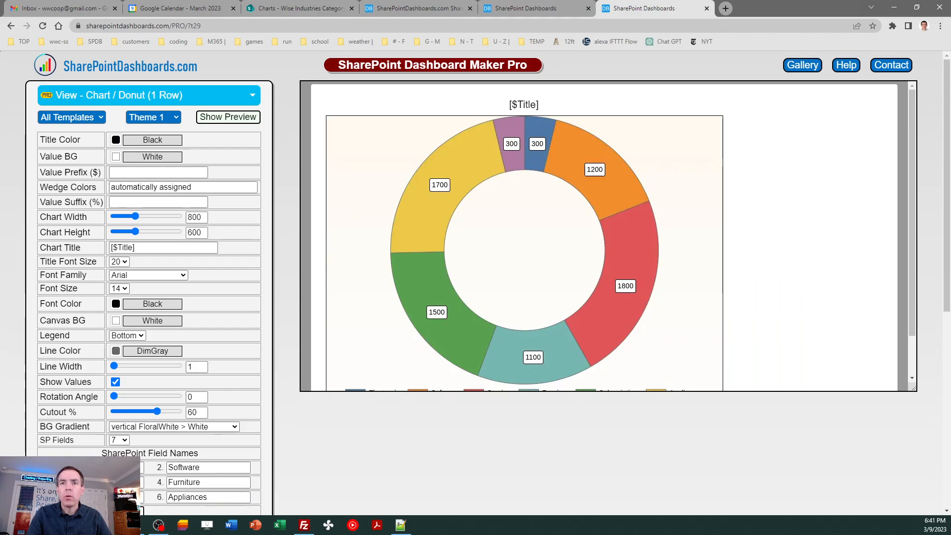
{"action": "key", "text": "ctrl+v"}
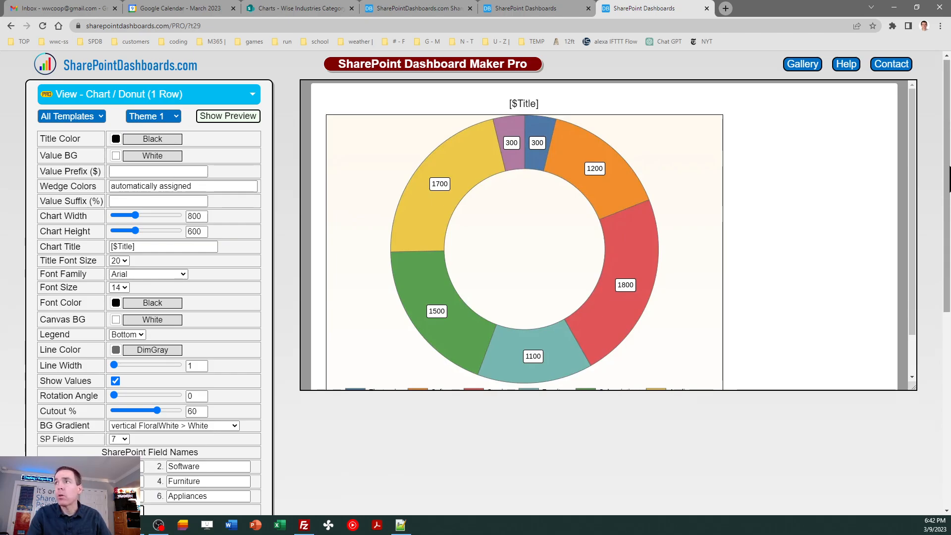
Copy the donut chart template code and switch the Wise Industries Category Sales list to the Donut Chart 1 view
{"action": "left_click_drag", "start_coordinate": [947, 213], "coordinate": [947, 274]}
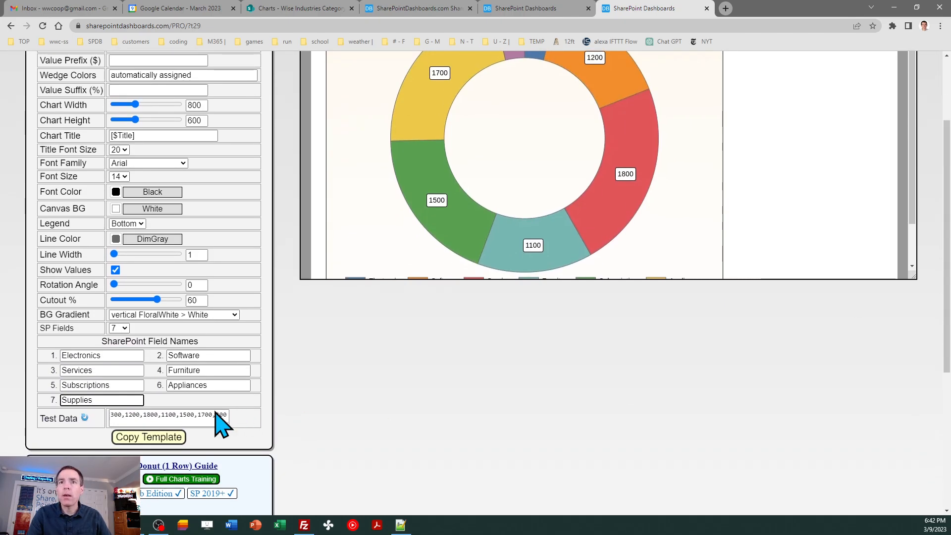
{"action": "left_click", "coordinate": [149, 438]}
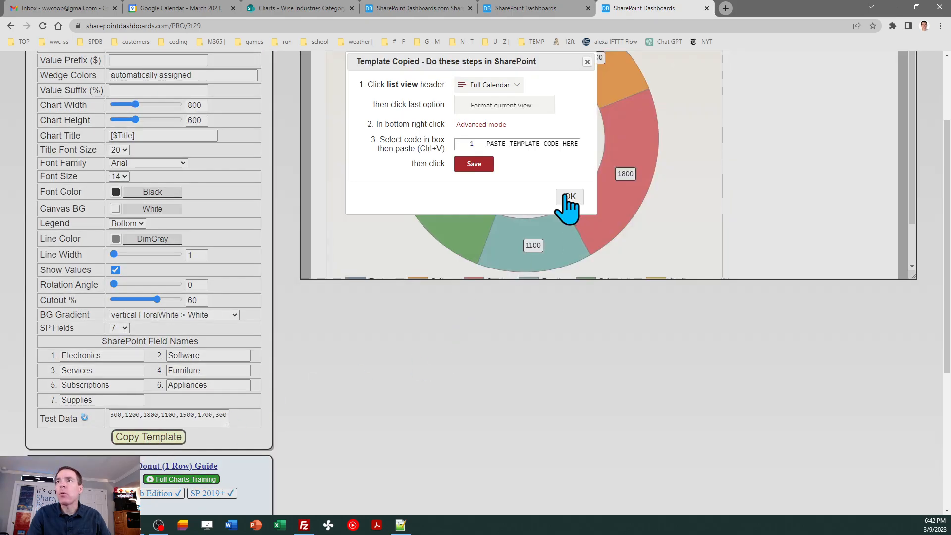
{"action": "left_click", "coordinate": [569, 197]}
{"action": "left_click", "coordinate": [305, 9]}
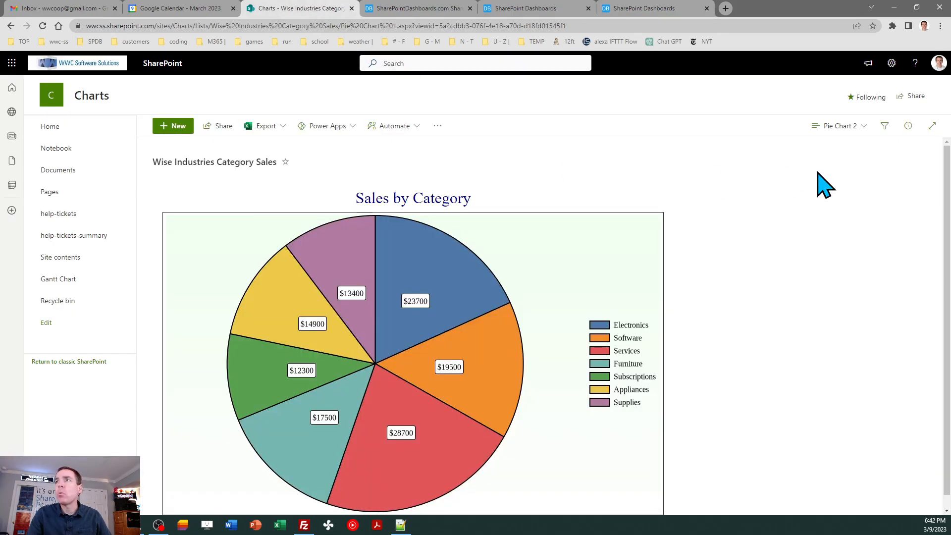
{"action": "left_click", "coordinate": [840, 125]}
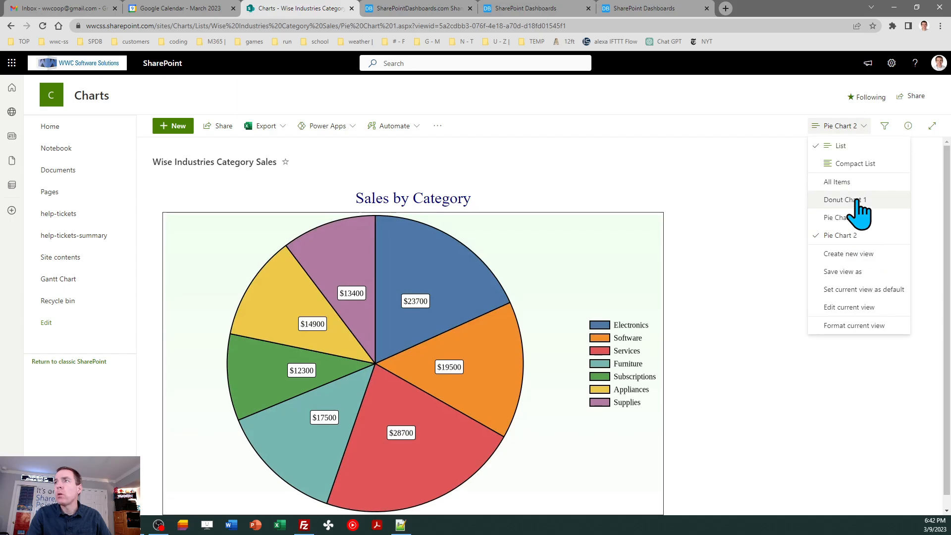
{"action": "left_click", "coordinate": [855, 201]}
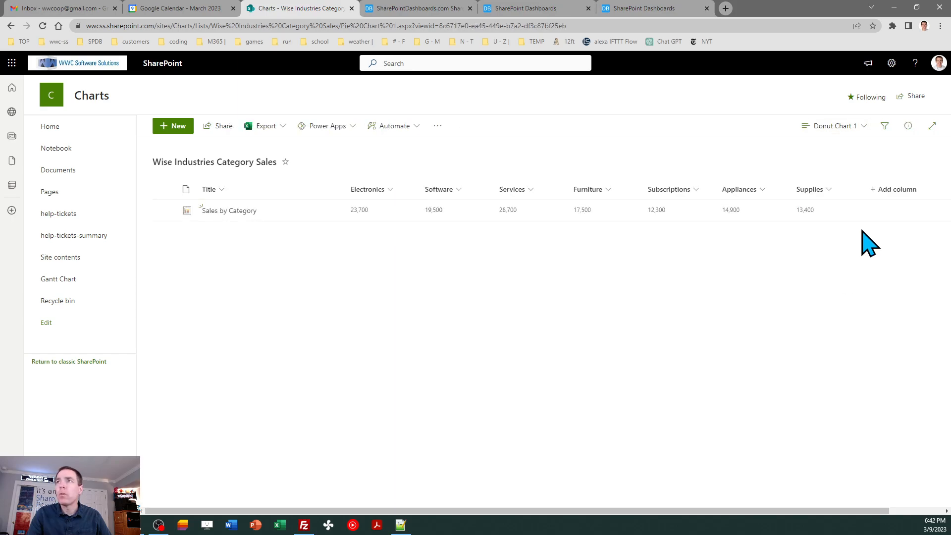
Replace the Donut Chart 1 view's formatting JSON with the copied template code, save it and close the formatting pane
{"action": "left_click", "coordinate": [840, 128]}
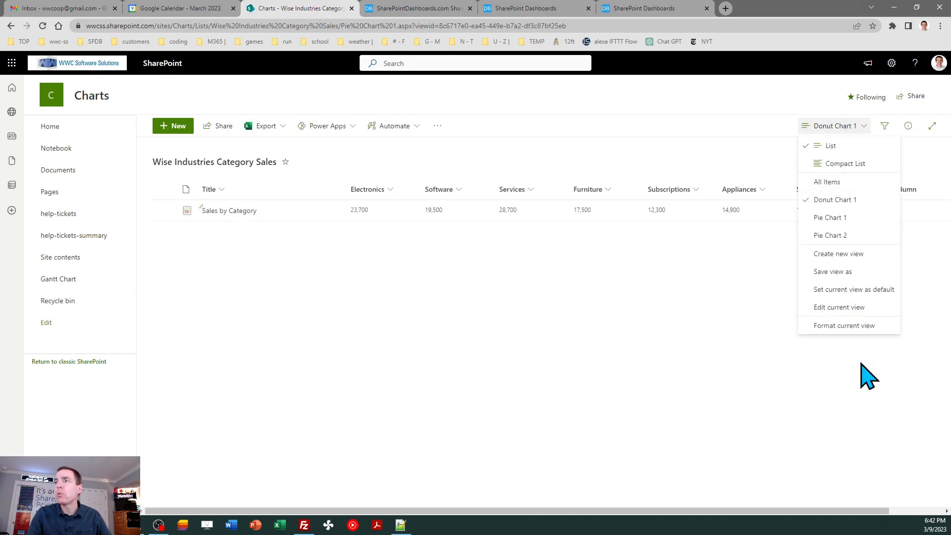
{"action": "left_click", "coordinate": [849, 326]}
{"action": "left_click", "coordinate": [755, 477]}
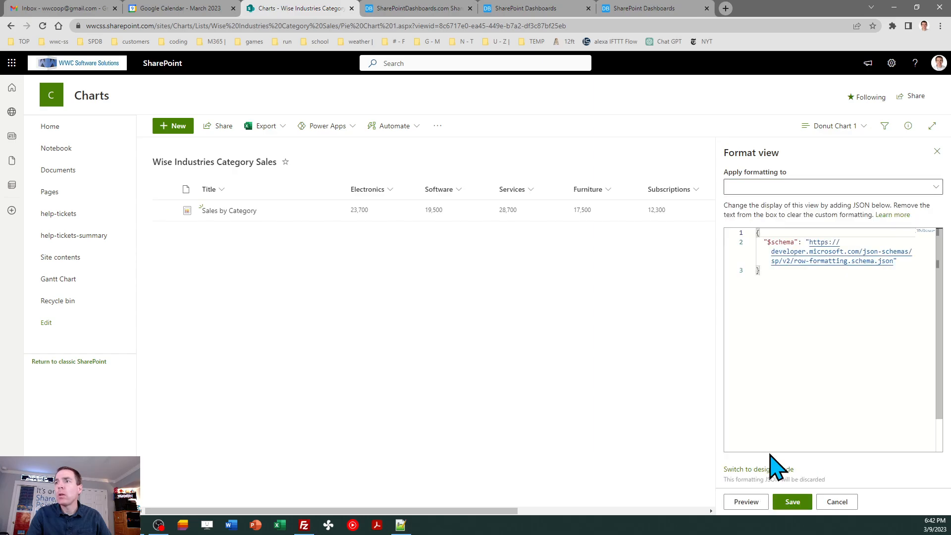
{"action": "left_click", "coordinate": [778, 337]}
{"action": "key", "text": "ctrl+a"}
{"action": "key", "text": "ctrl+v"}
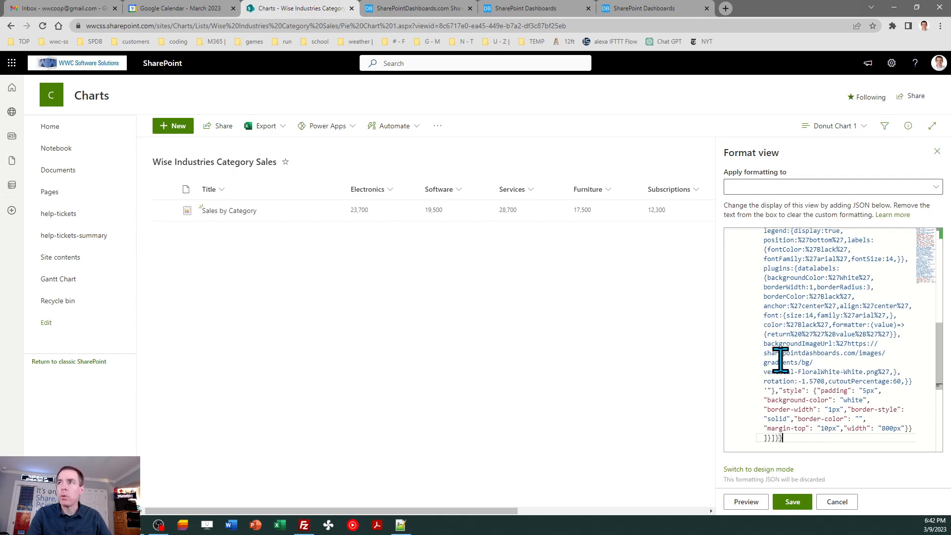
{"action": "left_click", "coordinate": [792, 502]}
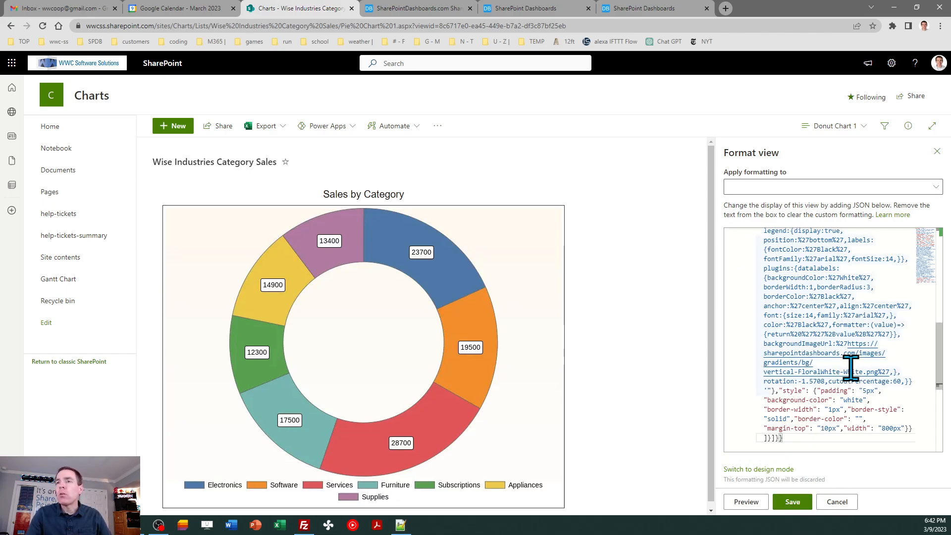
{"action": "left_click", "coordinate": [937, 152]}
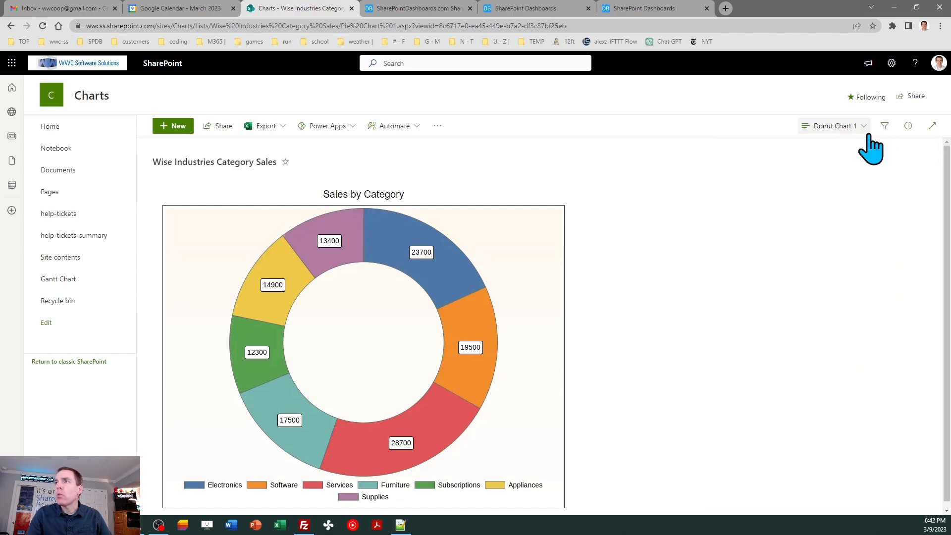
Save the current donut view as a new public view named Donut Chart 2
{"action": "left_click", "coordinate": [854, 125]}
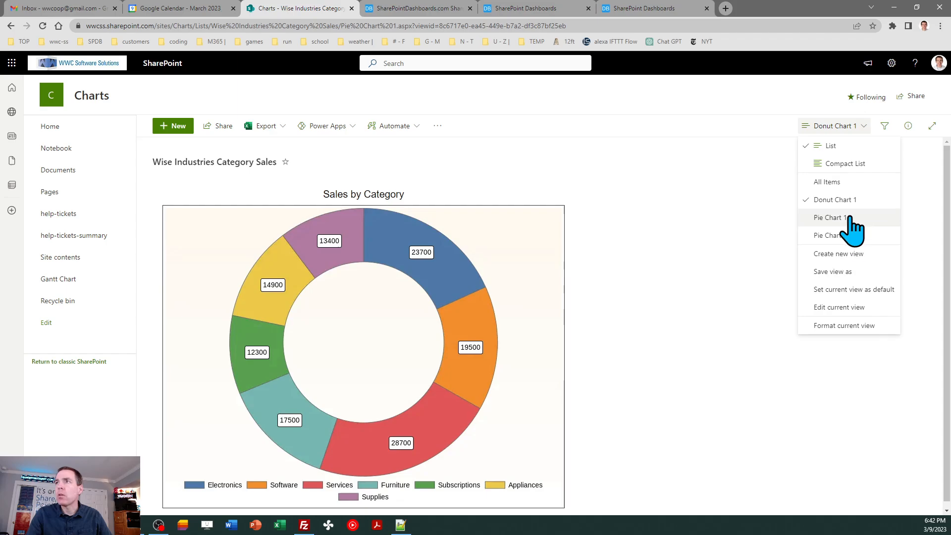
{"action": "left_click", "coordinate": [845, 272]}
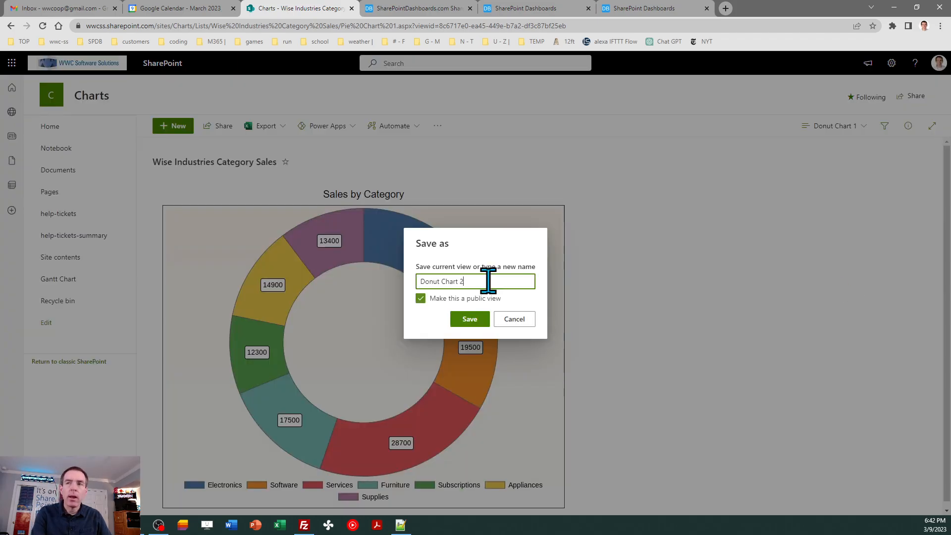
{"action": "left_click", "coordinate": [470, 323]}
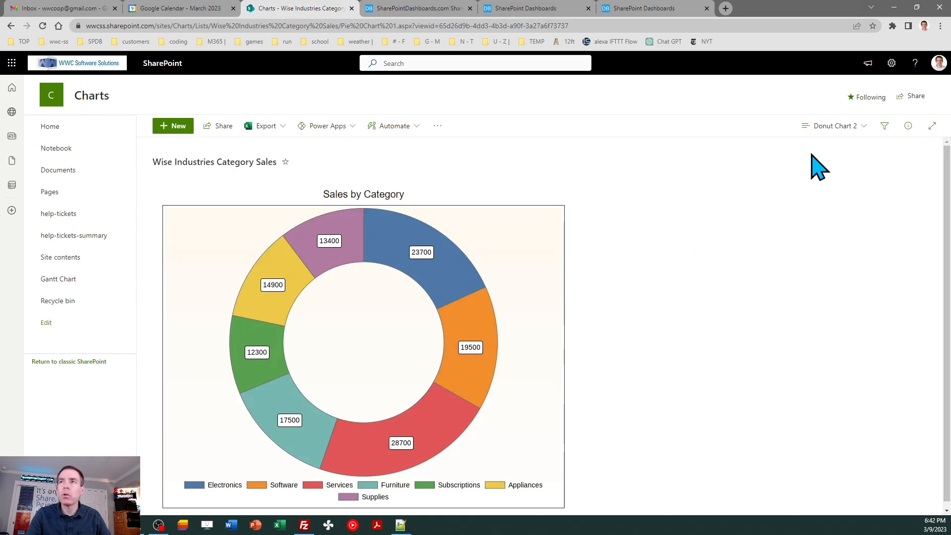
Return to the donut chart template in SharePoint Dashboard Maker Pro and set its cutout to 40%
{"action": "left_click", "coordinate": [523, 6]}
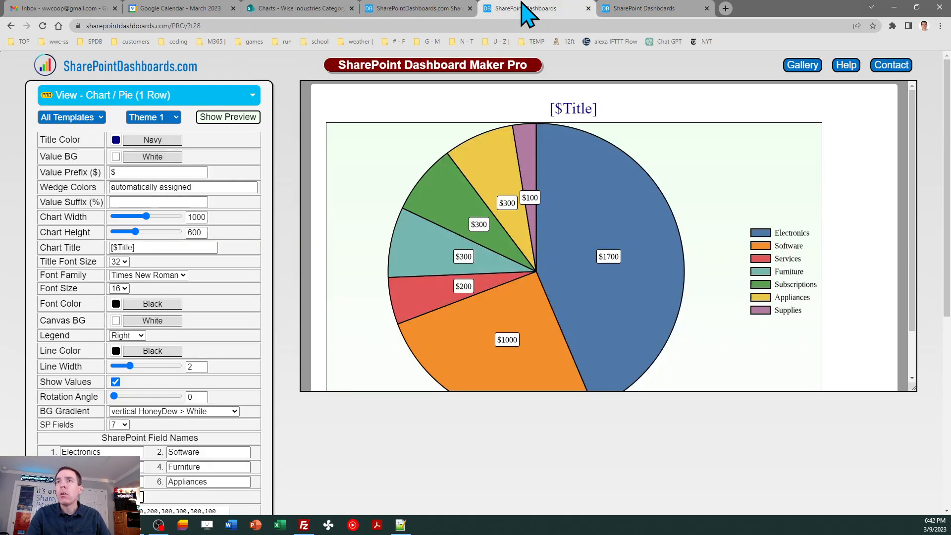
{"action": "left_click", "coordinate": [618, 7]}
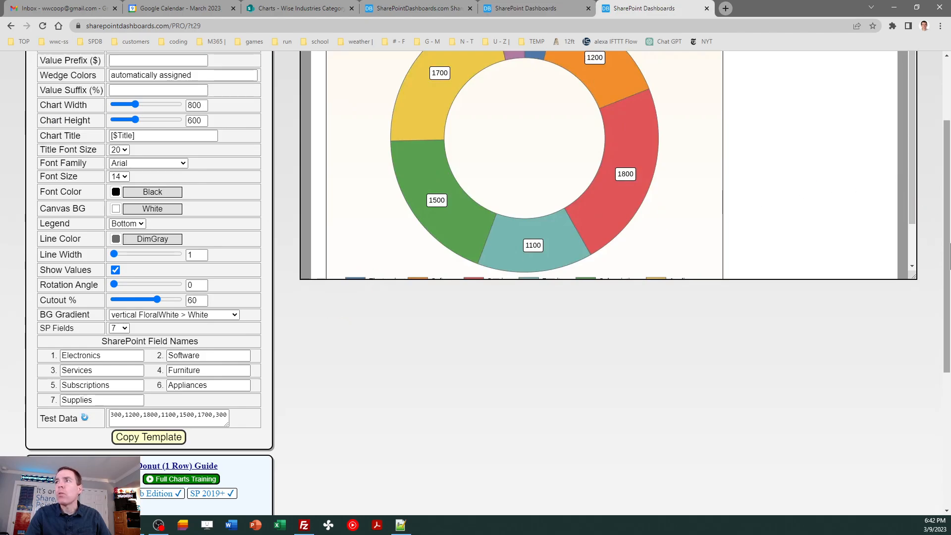
{"action": "scroll", "coordinate": [947, 253], "scroll_direction": "up", "scroll_amount": 2}
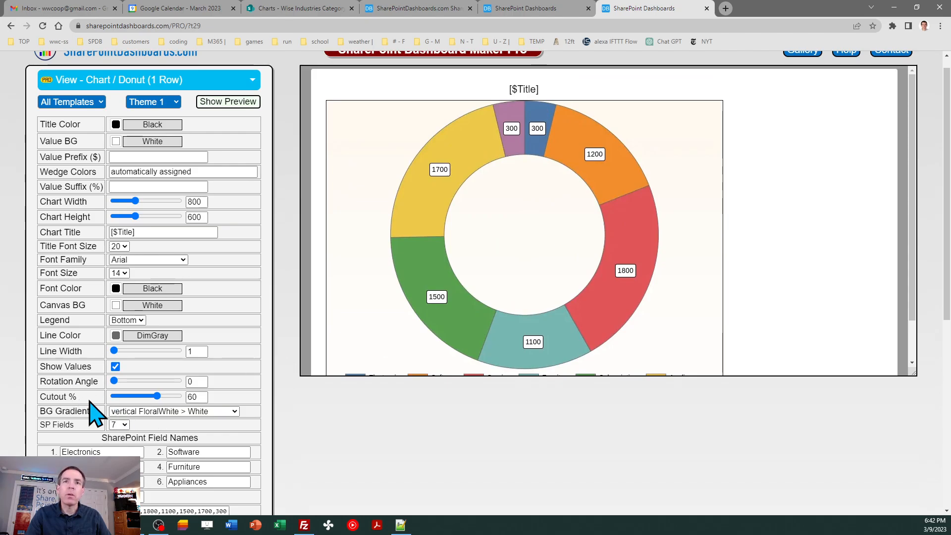
{"action": "left_click_drag", "start_coordinate": [157, 397], "coordinate": [135, 398]}
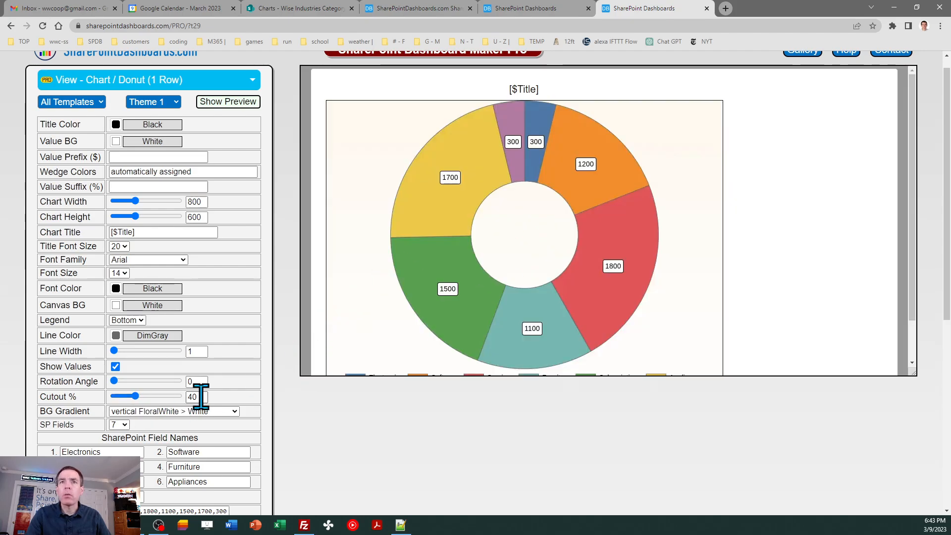
Remove the donut template's background gradient and set its canvas background color to AliceBlue
{"action": "left_click", "coordinate": [232, 413]}
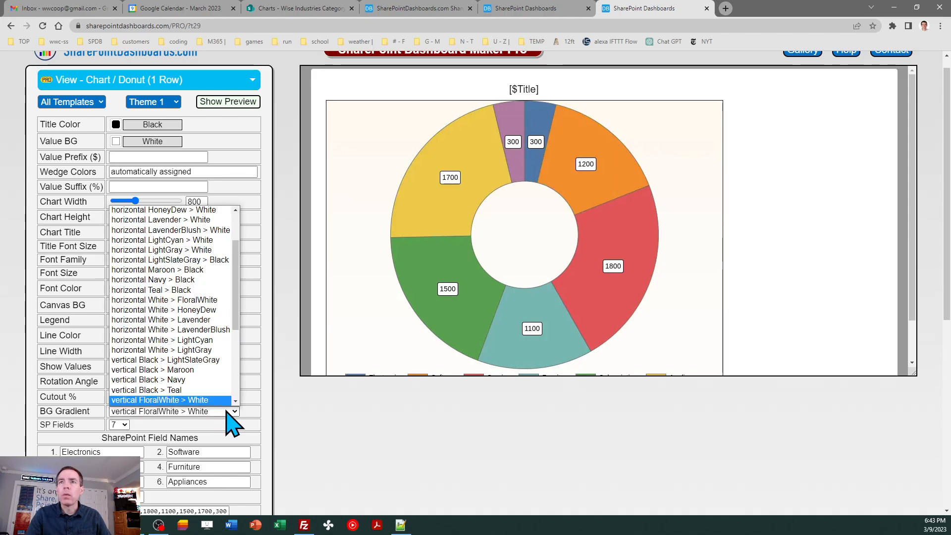
{"action": "scroll", "coordinate": [241, 280], "scroll_direction": "up", "scroll_amount": 2}
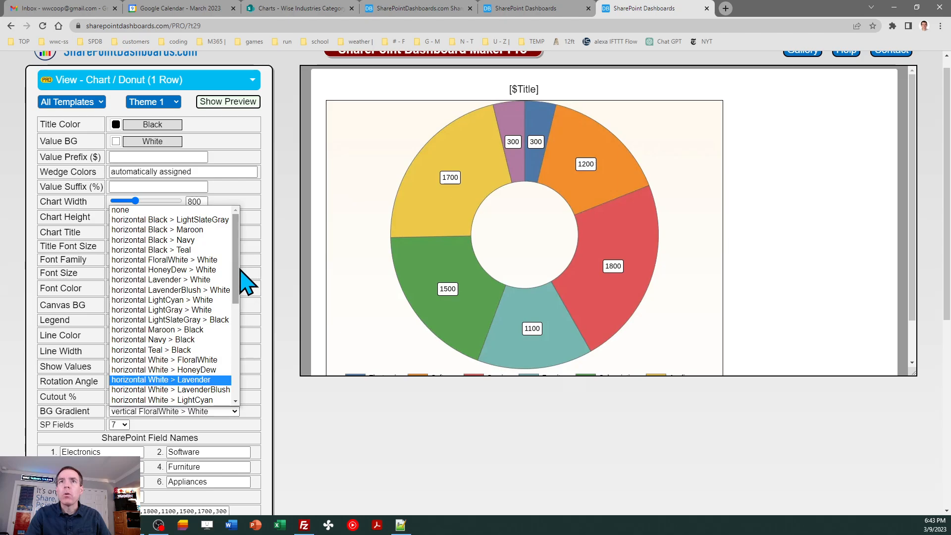
{"action": "left_click", "coordinate": [174, 211]}
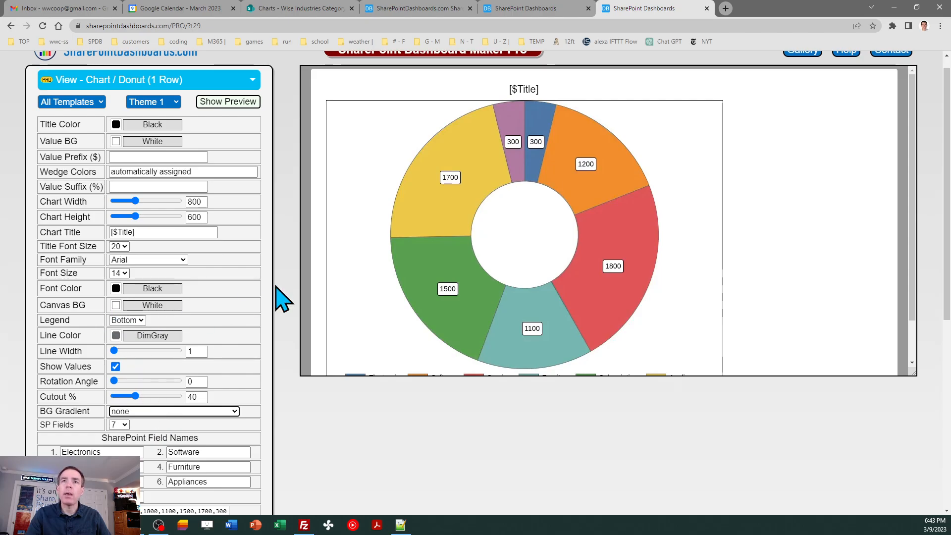
{"action": "left_click", "coordinate": [136, 308]}
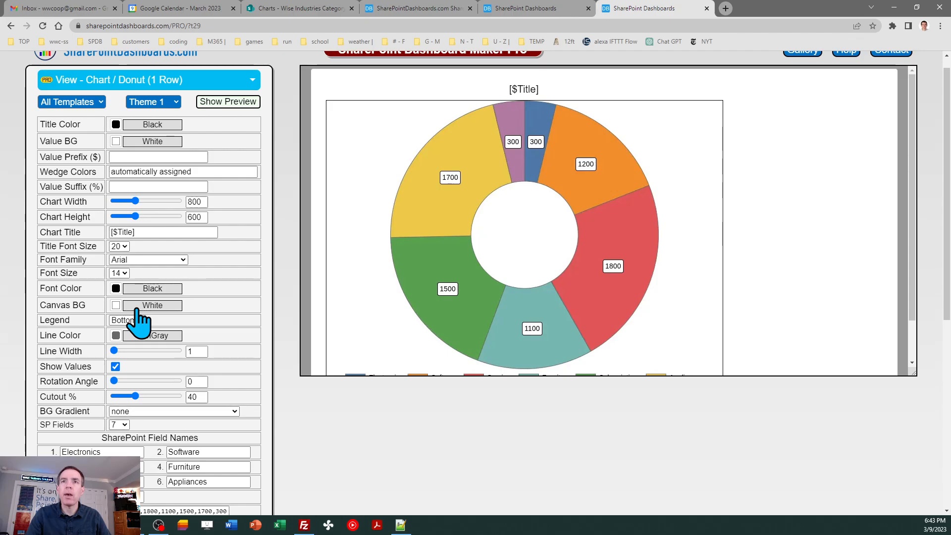
{"action": "left_click", "coordinate": [125, 306]}
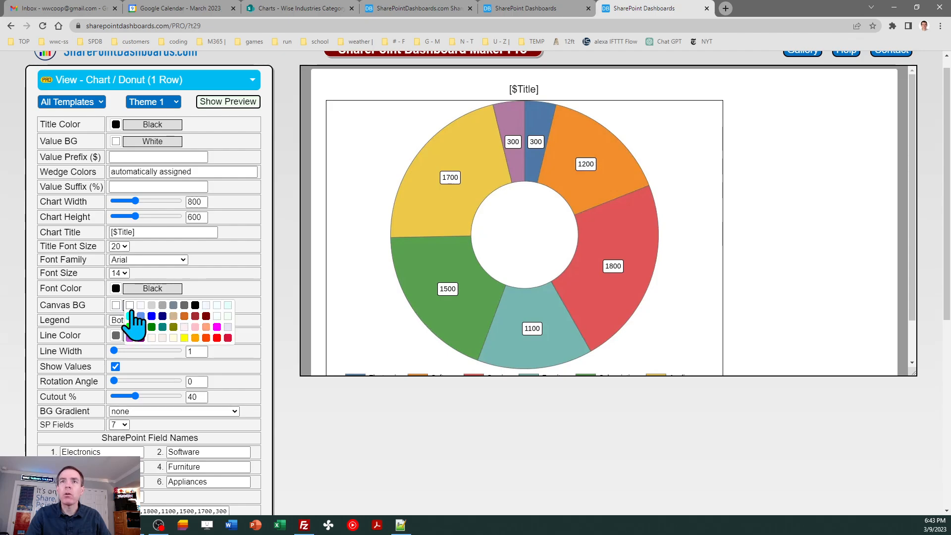
{"action": "left_click", "coordinate": [206, 305]}
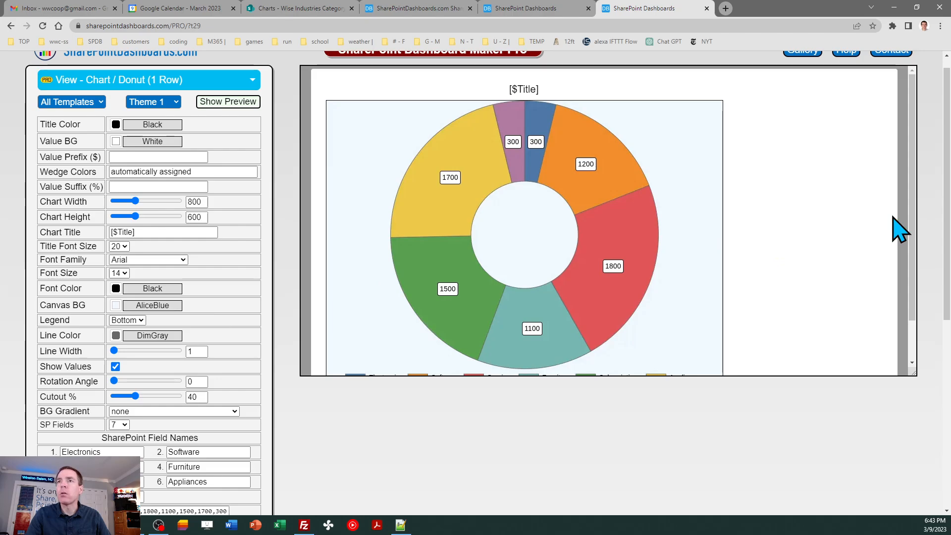
Place the donut template's legend at the top and set the chart font size to 16
{"action": "left_click", "coordinate": [139, 320]}
{"action": "left_click", "coordinate": [128, 342]}
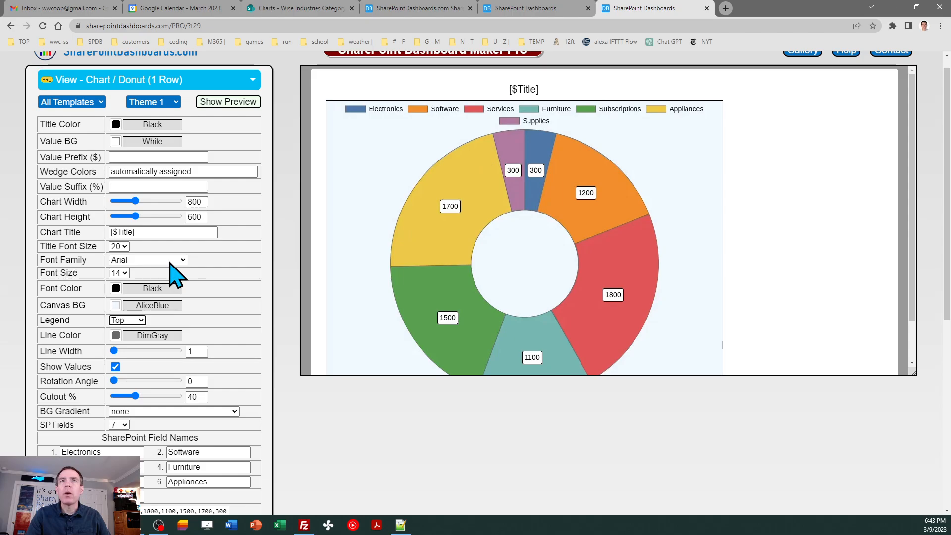
{"action": "left_click", "coordinate": [119, 273]}
{"action": "left_click", "coordinate": [124, 323]}
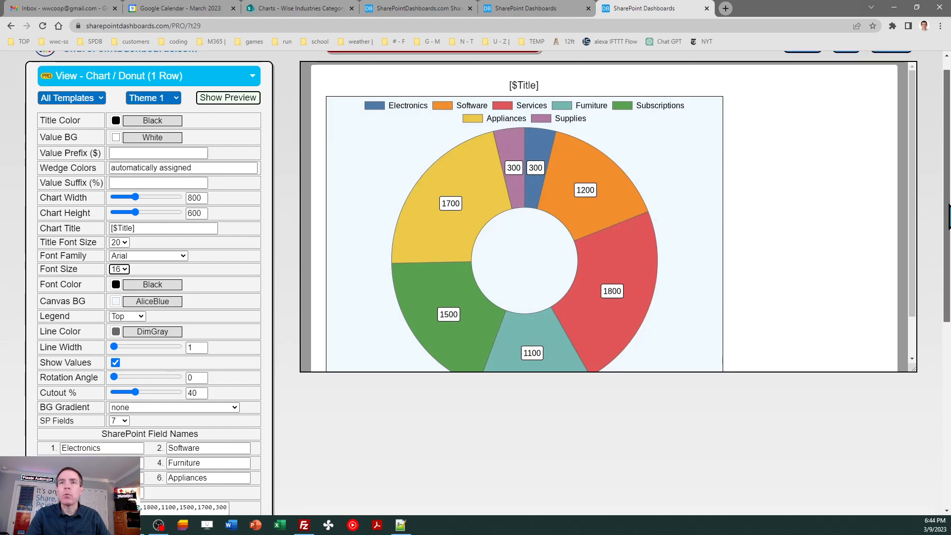
Copy the customized donut template code and return to the Wise Industries Category Sales list
{"action": "left_click_drag", "start_coordinate": [947, 208], "coordinate": [947, 258]}
{"action": "left_click", "coordinate": [178, 437]}
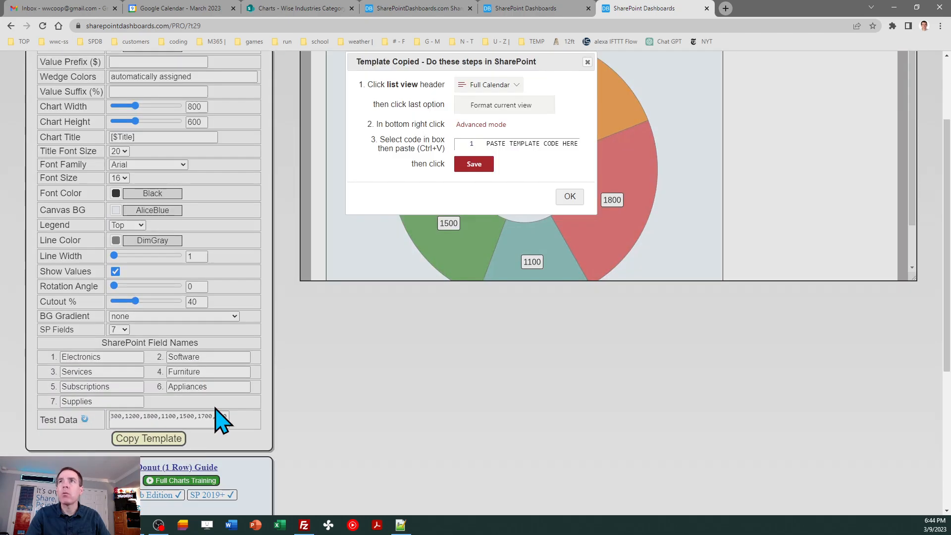
{"action": "left_click", "coordinate": [569, 197]}
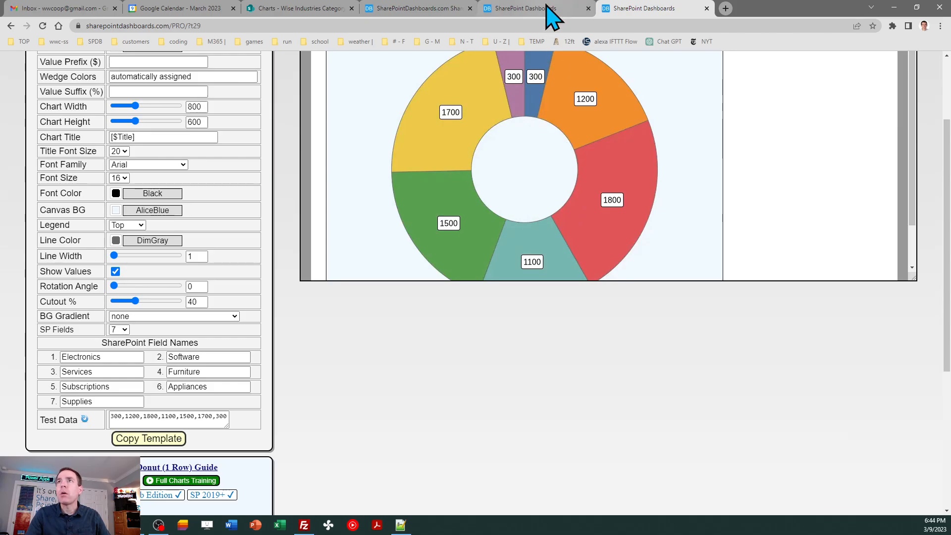
{"action": "left_click", "coordinate": [305, 9]}
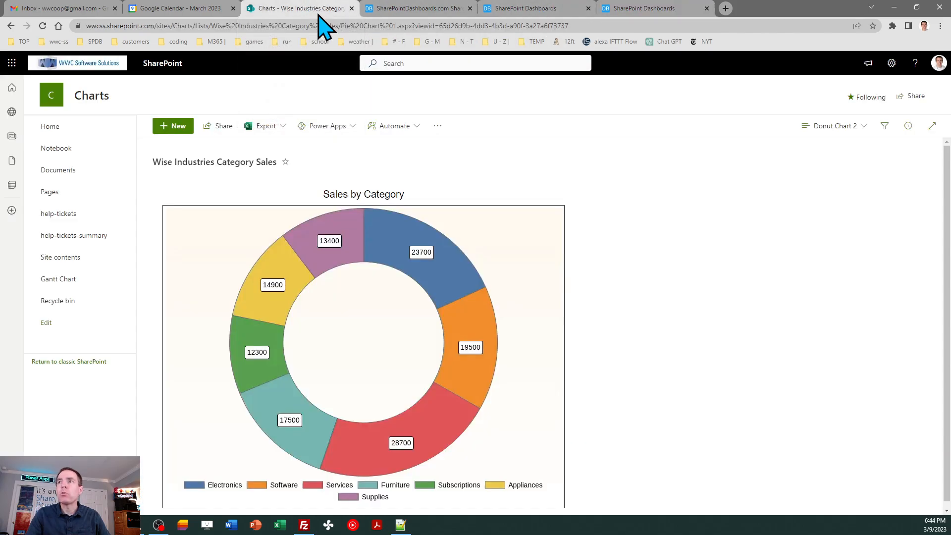
Replace the Donut Chart 2 view's formatting JSON with the copied template code, save it and close the formatting pane
{"action": "left_click", "coordinate": [837, 127]}
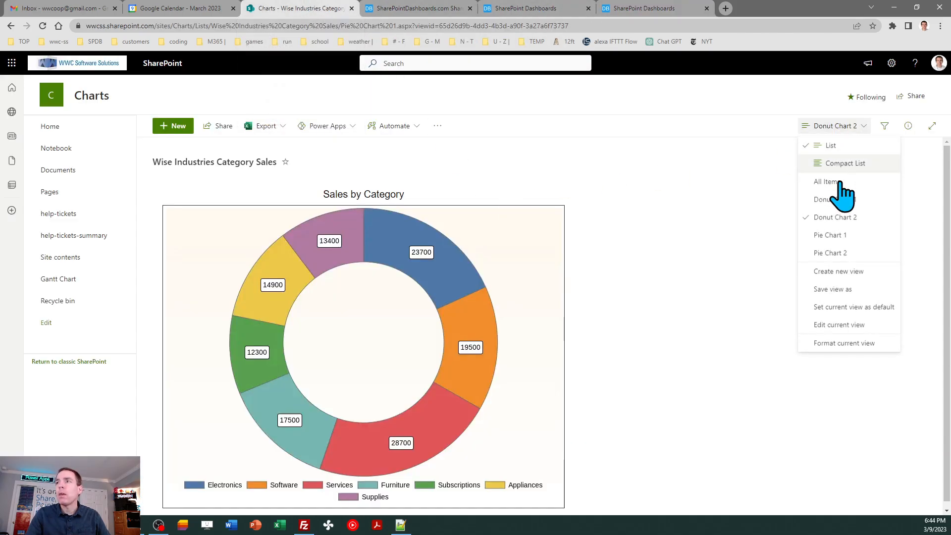
{"action": "left_click", "coordinate": [841, 343]}
{"action": "left_click", "coordinate": [795, 375]}
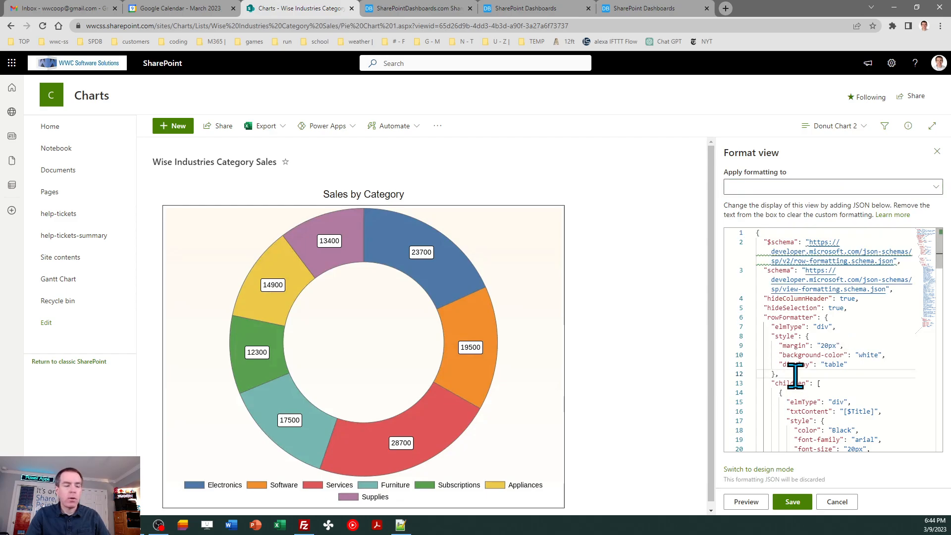
{"action": "key", "text": "ctrl+a"}
{"action": "key", "text": "ctrl+v"}
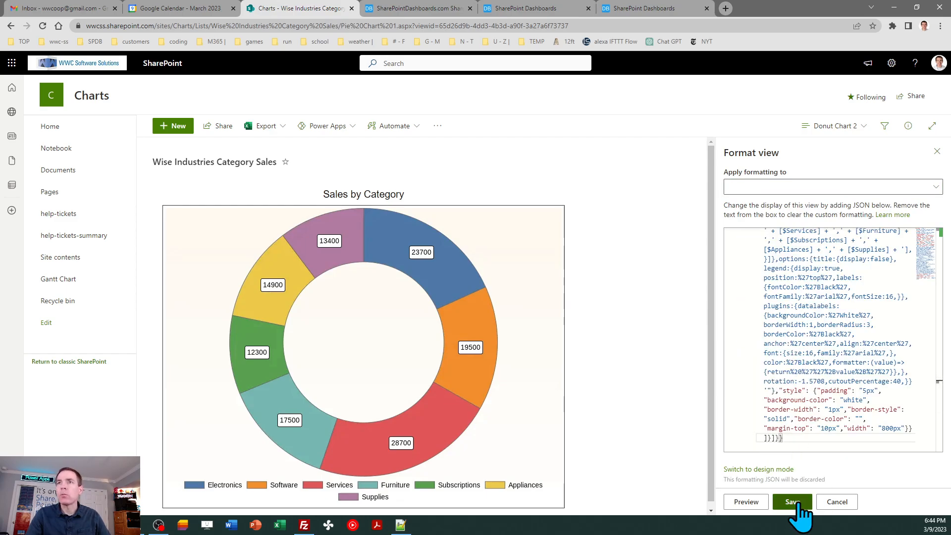
{"action": "left_click", "coordinate": [793, 503]}
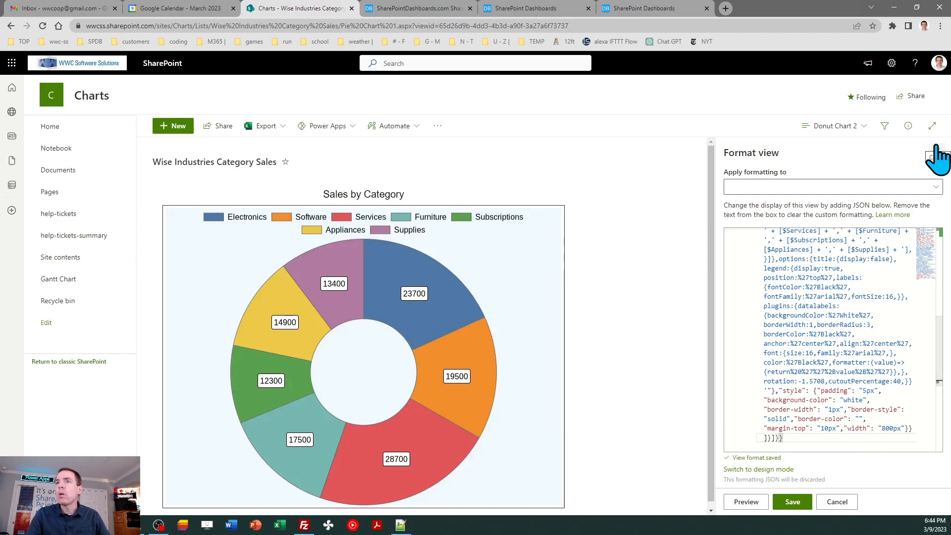
{"action": "left_click", "coordinate": [935, 148]}
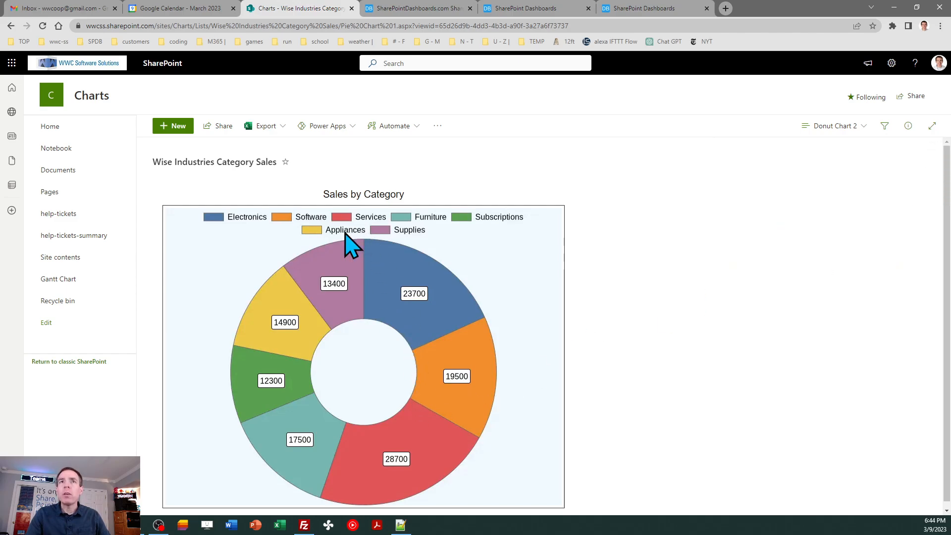
Open the home page of the Charts site
{"action": "left_click", "coordinate": [59, 140]}
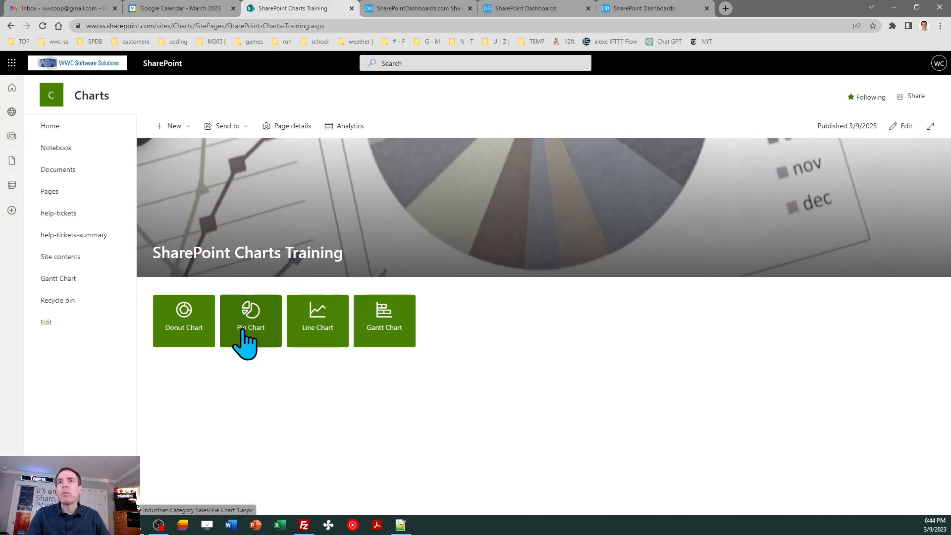